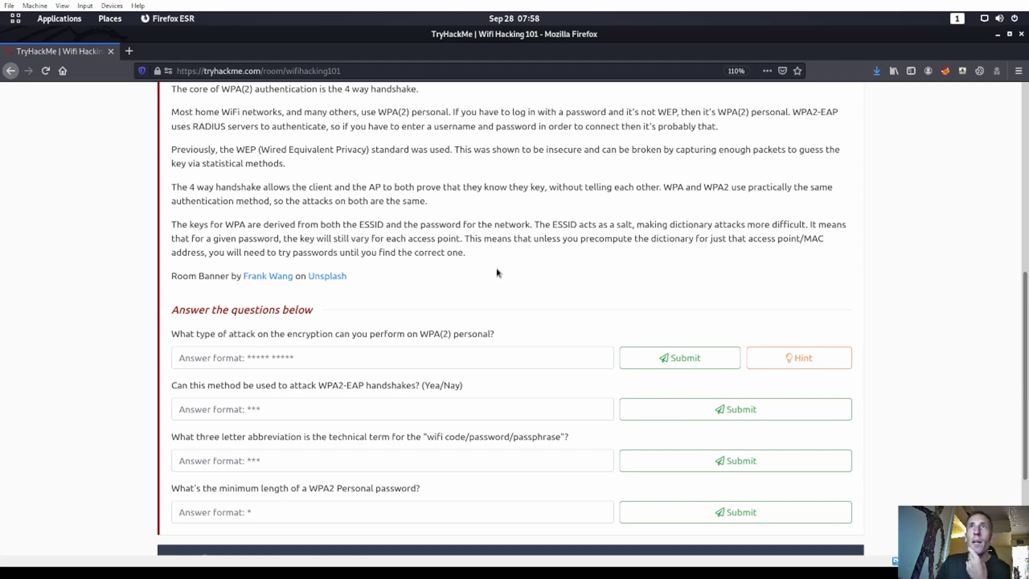
scroll(496, 267, up, 3)
scroll(496, 273, up, 3)
scroll(402, 290, up, 2)
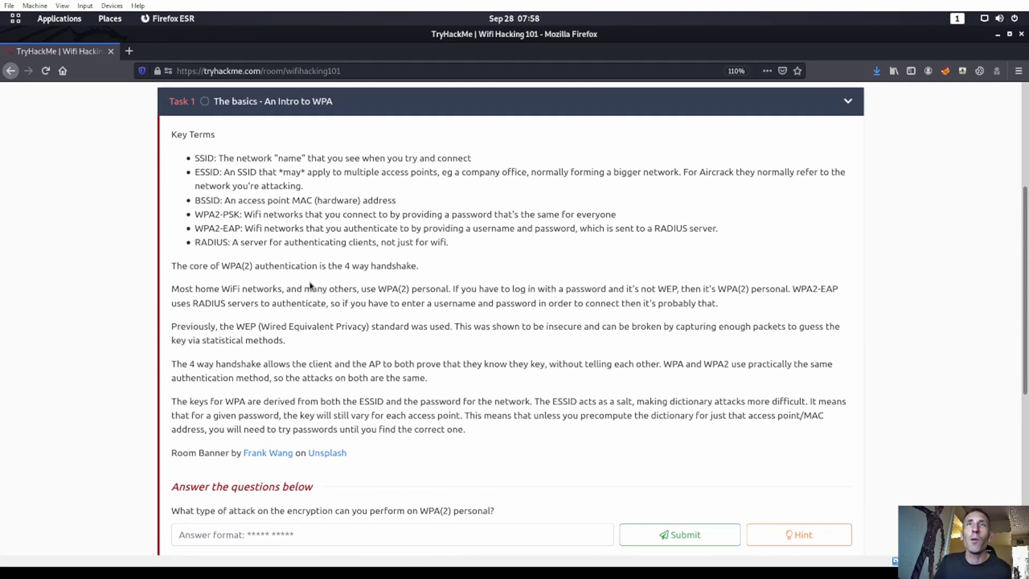
drag(259, 303, 431, 327)
Clear the stray selection, cancel the terminal's current line, and reopen the window overview
click(487, 295)
scroll(486, 296, up, 4)
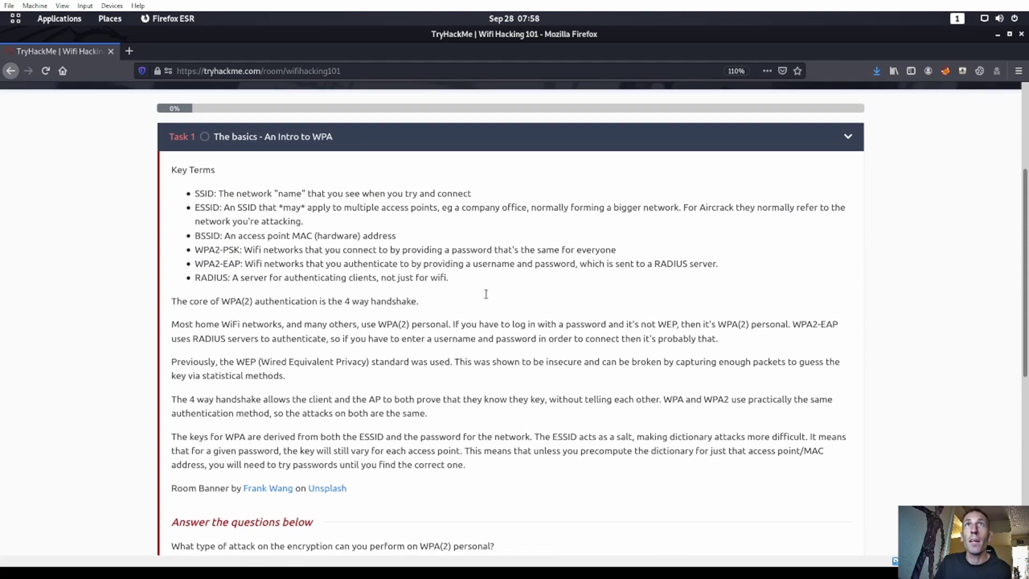
scroll(487, 296, up, 2)
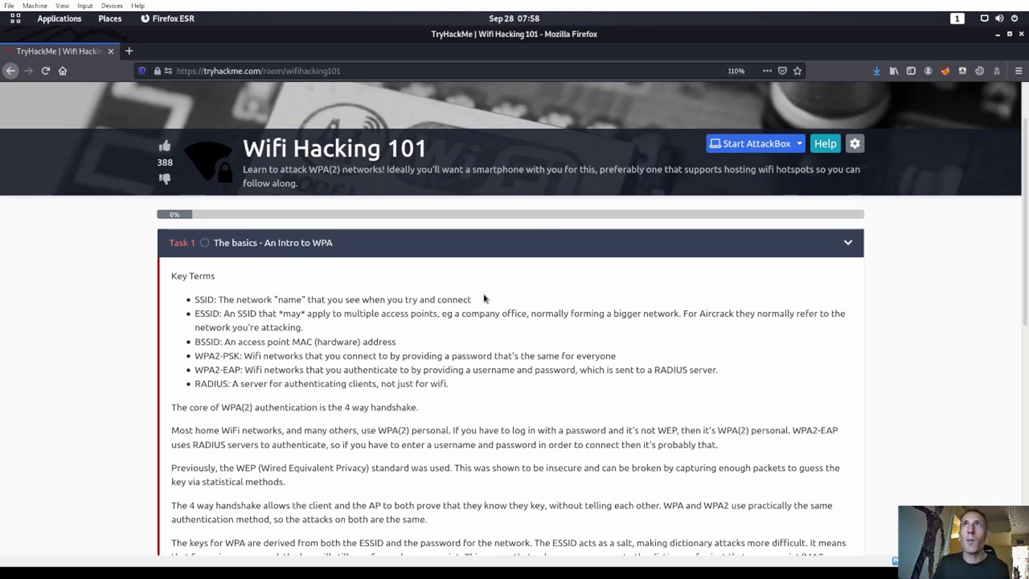
key(super)
click(266, 226)
key(Return)
key(Return)
key(super)
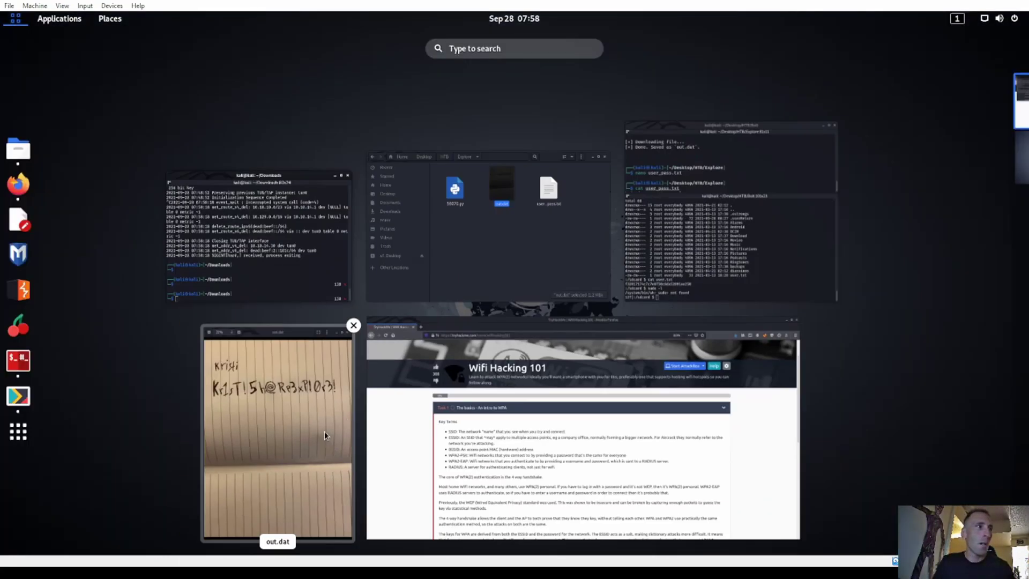
Close the out.dat viewer and change the terminal directory to ../Desktop/TryHackMe
click(354, 325)
click(281, 255)
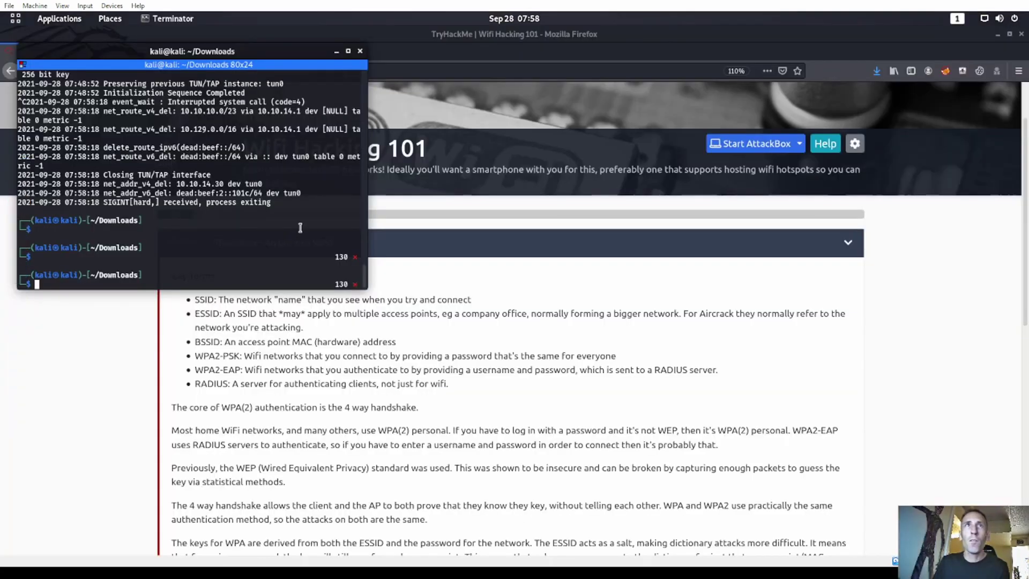
text(cd ..)
text(/Tr)
key(BackSpace)
key(BackSpace)
text(I)
key(BackSpace)
text(../Tr)
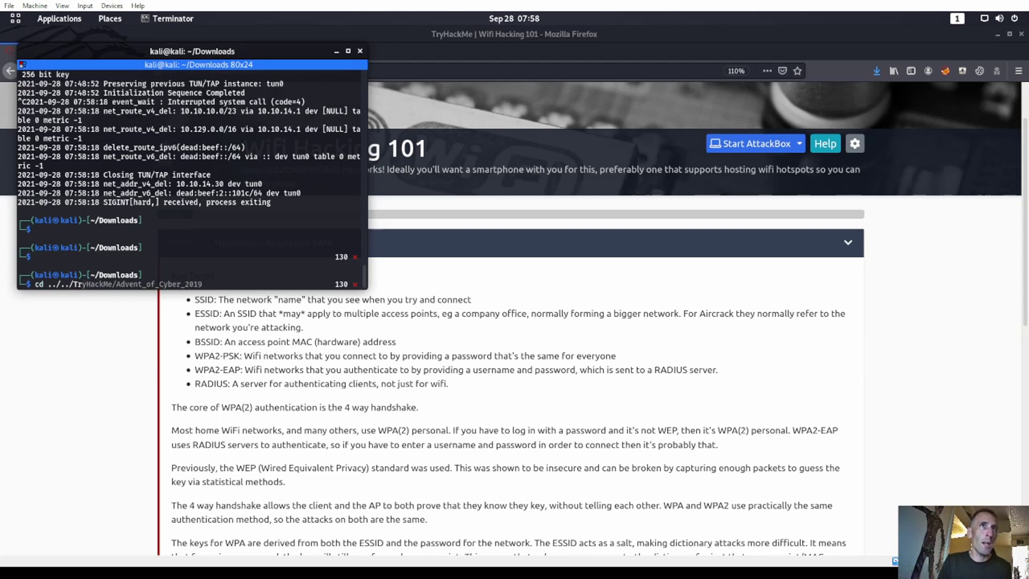
key(BackSpace)
key(BackSpace)
key(BackSpace)
key(BackSpace)
key(BackSpace)
text(I)
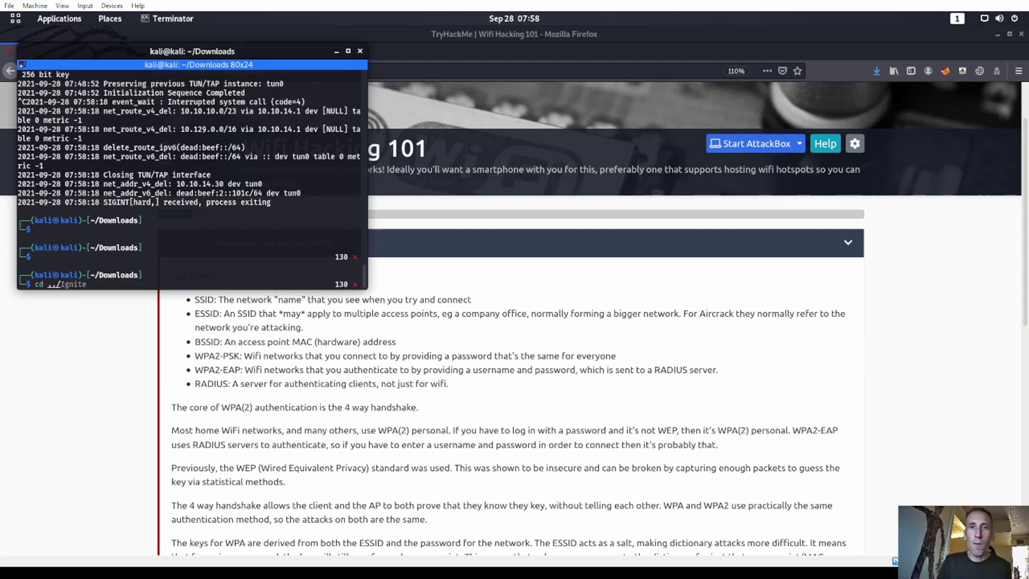
key(BackSpace)
text(De)
key(Tab)
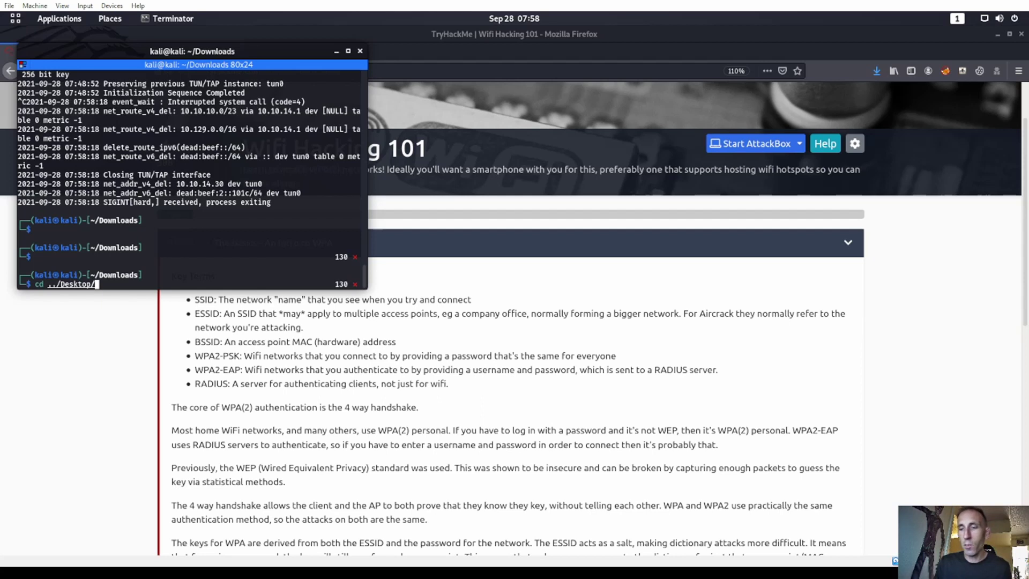
text(TryHackMe)
key(Return)
text(mkdir cap)
text(Wifi)
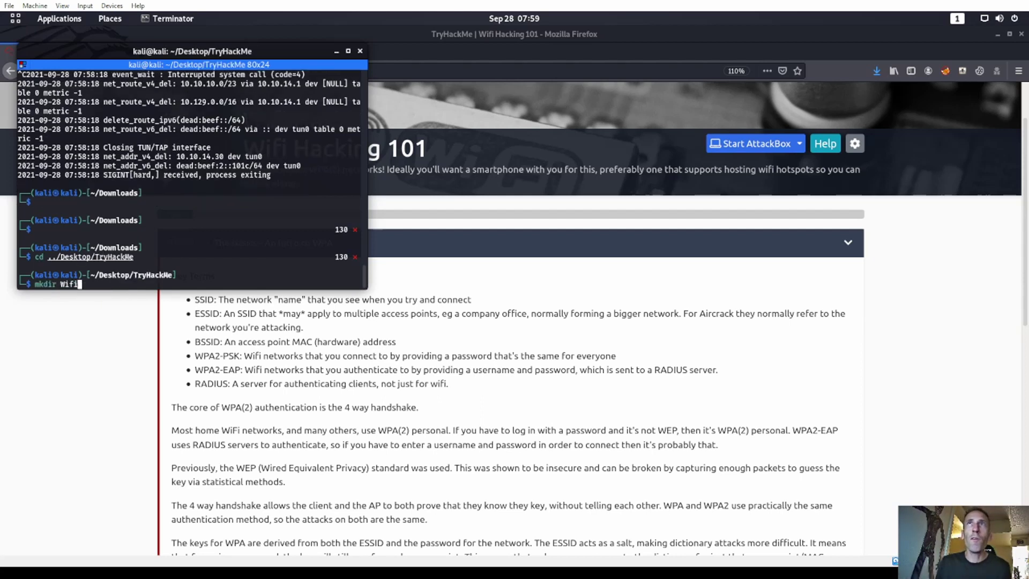
text(_Hacking)
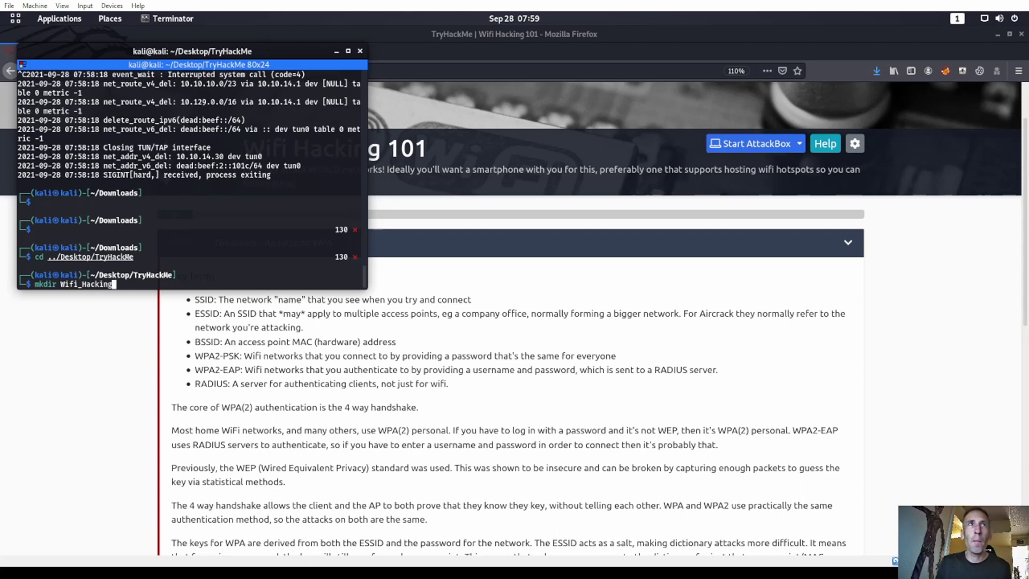
text(_1010)
Create the Wifi_Hacking_101 folder and move into it
key(Return)
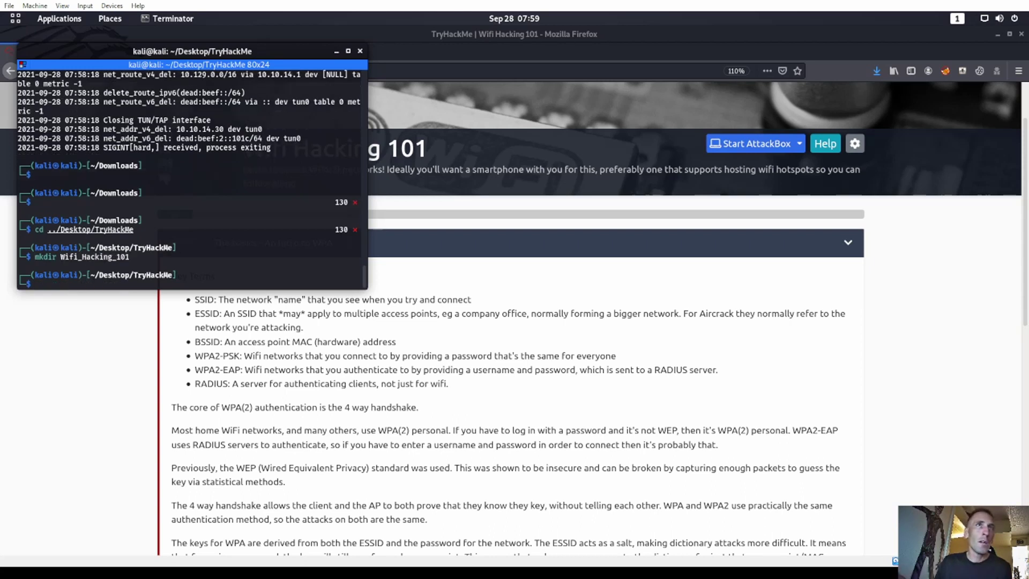
text(cd Wi)
key(Tab)
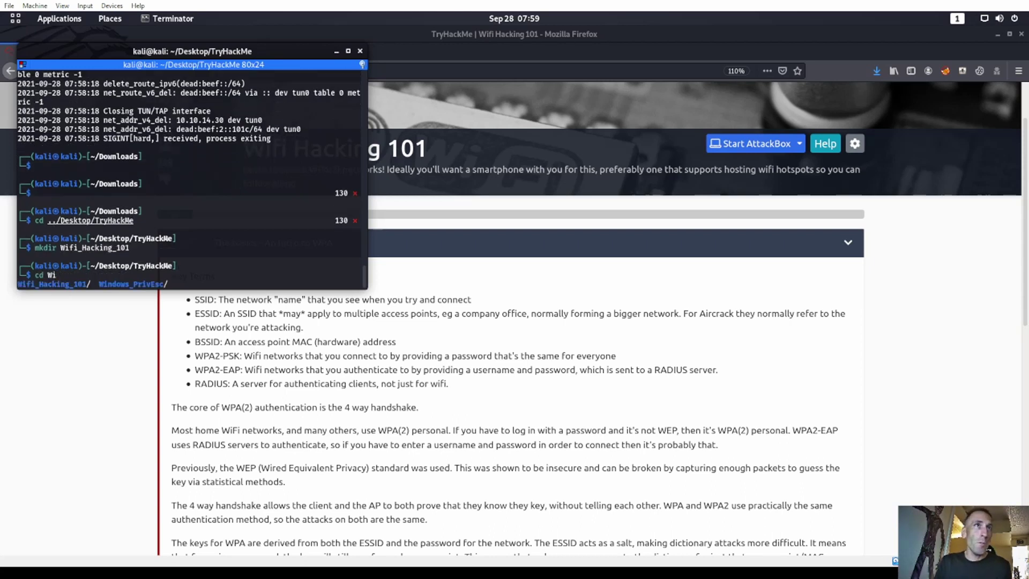
text(f)
key(Tab)
key(Return)
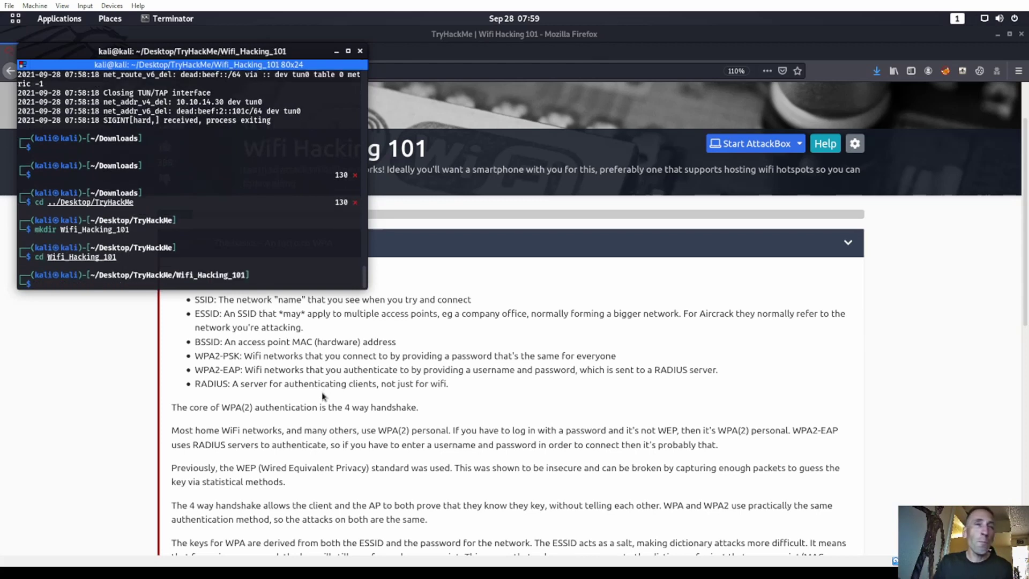
Read the WPA2 section, highlighting '4 way handshake', WPA2-PSK, WPA2-EAP and RADIUS
click(316, 351)
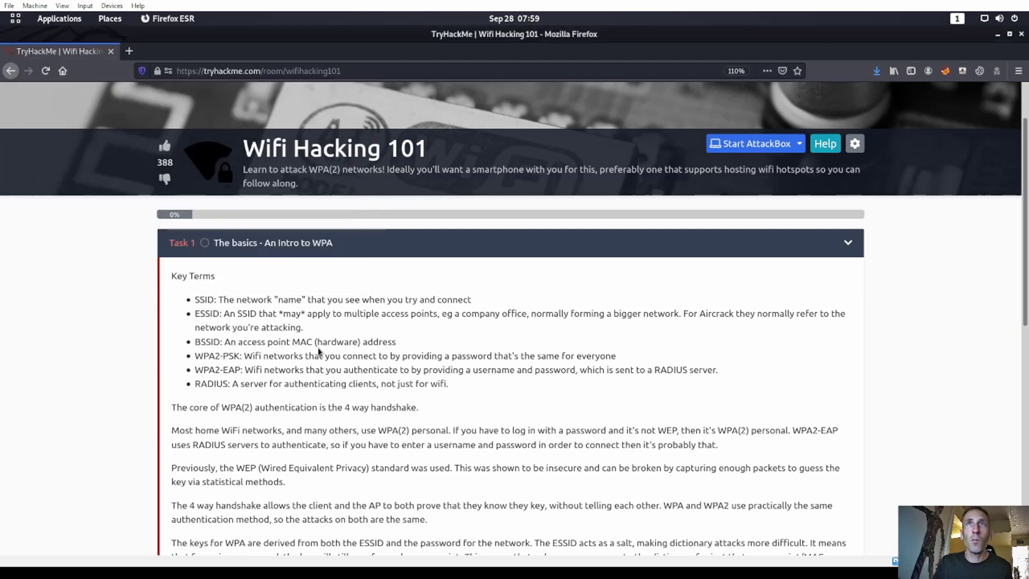
scroll(392, 345, down, 3)
scroll(392, 346, down, 3)
scroll(391, 345, down, 2)
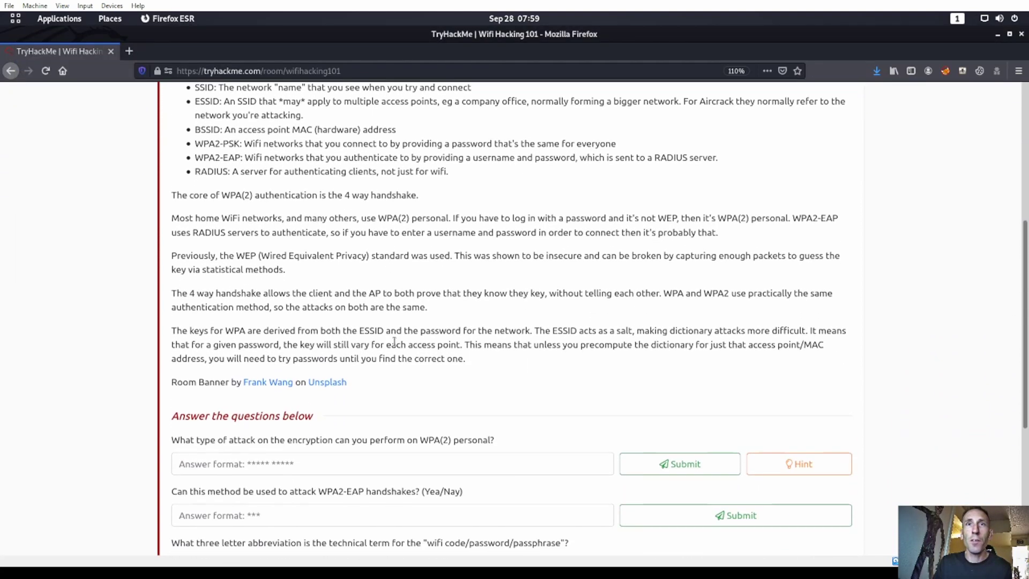
scroll(391, 346, up, 3)
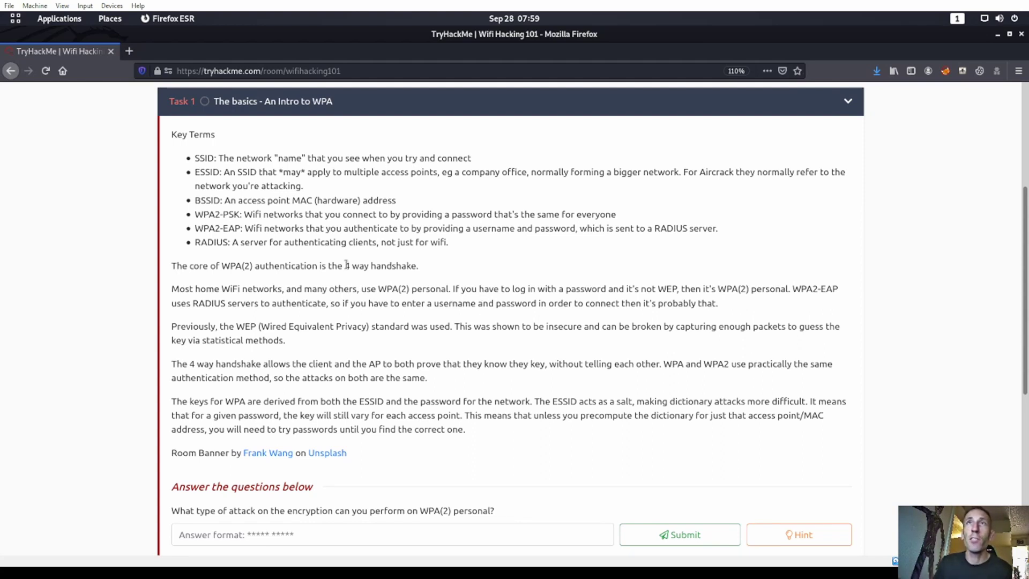
drag(346, 266, 417, 266)
click(417, 266)
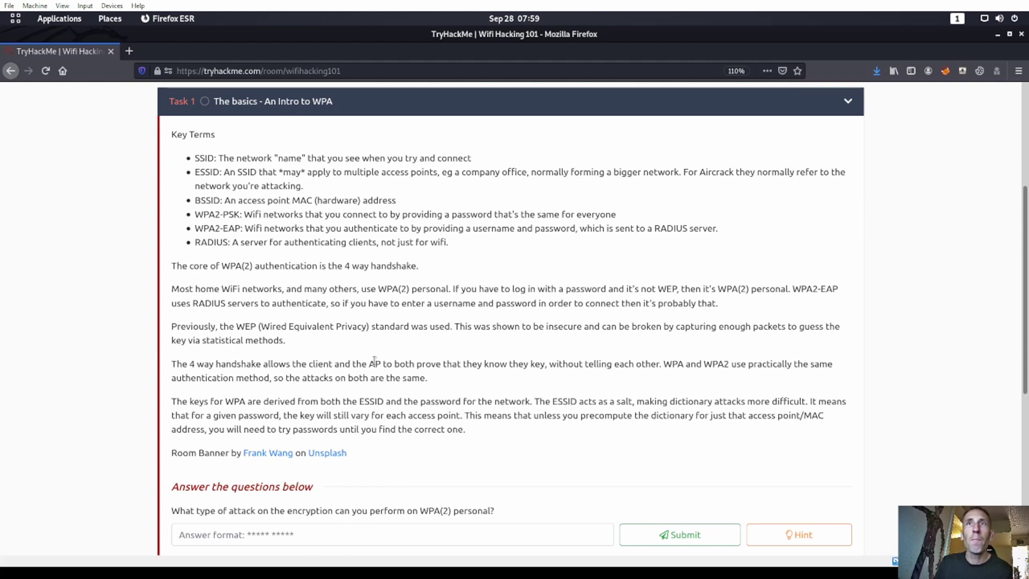
scroll(375, 361, down, 1)
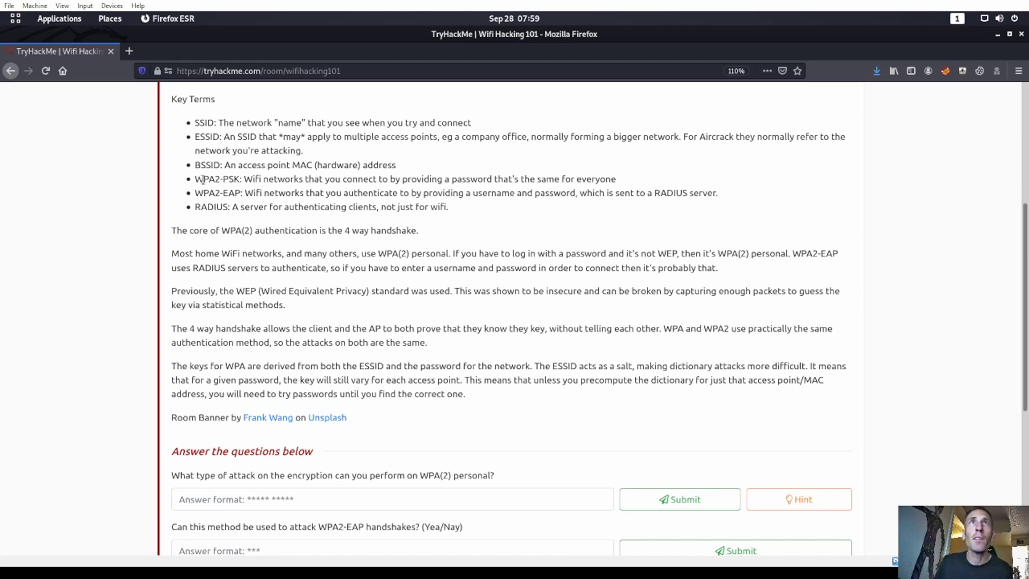
drag(201, 179, 615, 179)
click(241, 178)
click(618, 183)
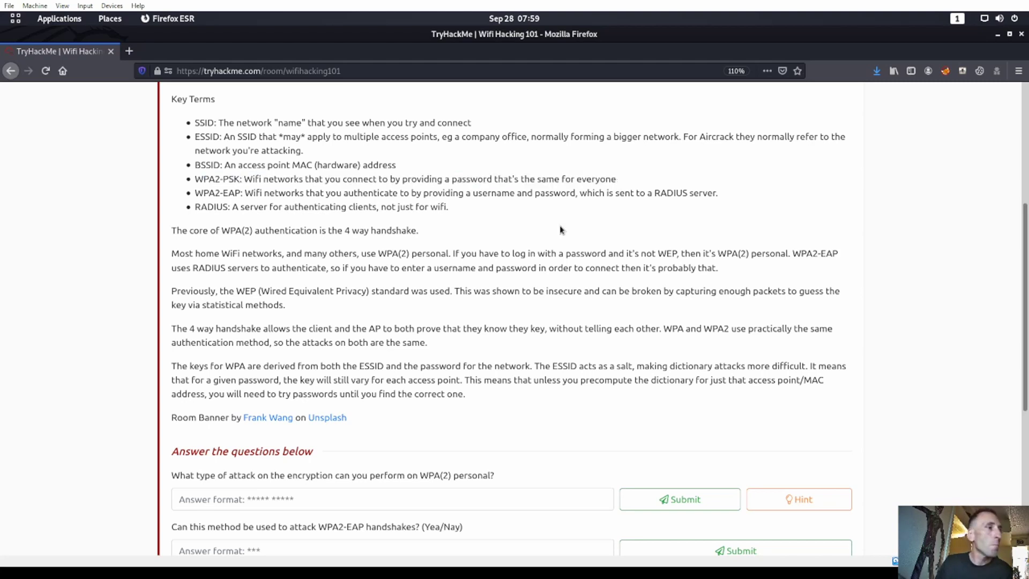
drag(581, 193, 724, 193)
click(207, 193)
double_click(233, 192)
click(233, 192)
click(417, 231)
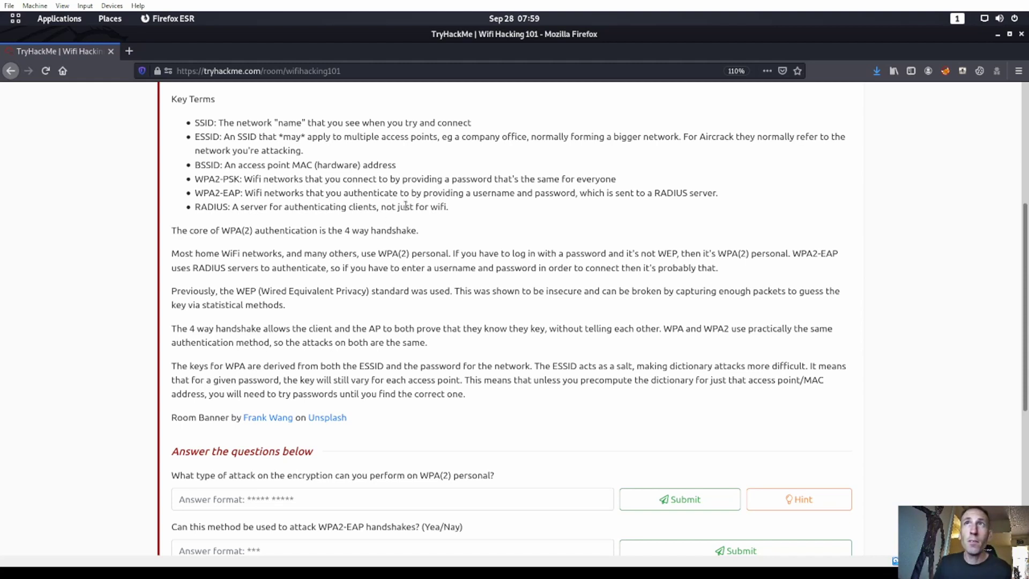
double_click(209, 207)
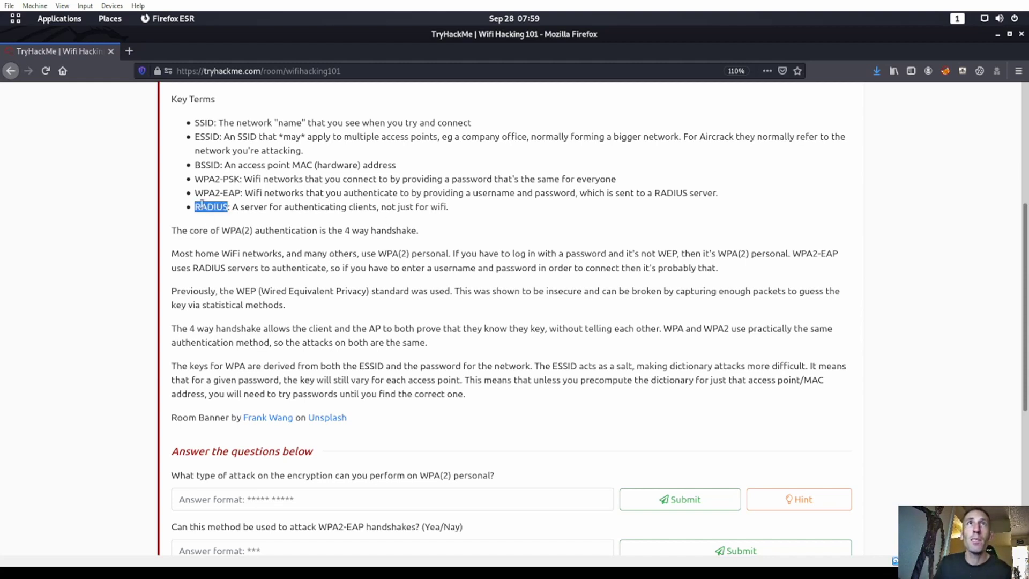
click(215, 211)
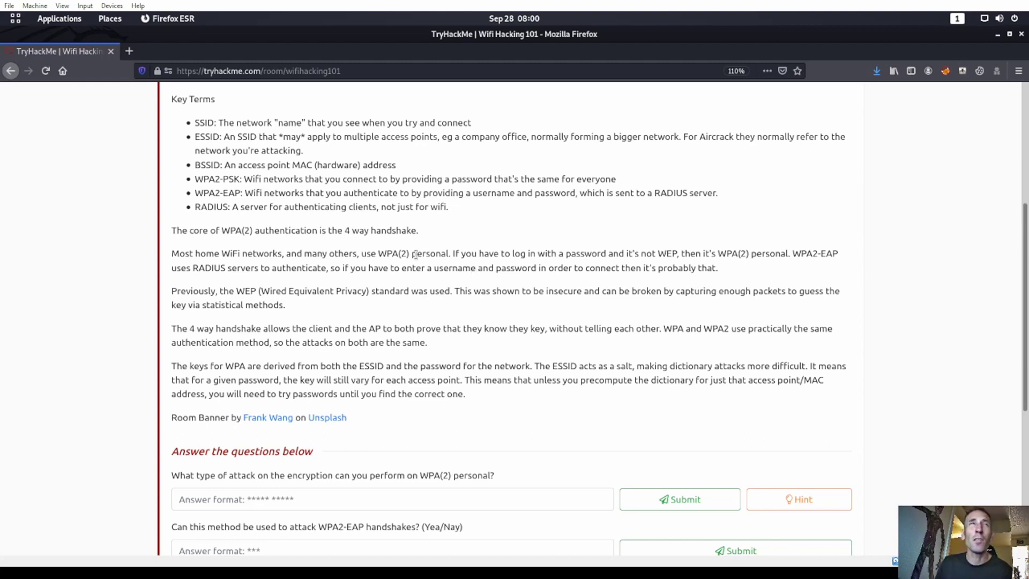
scroll(338, 226, up, 3)
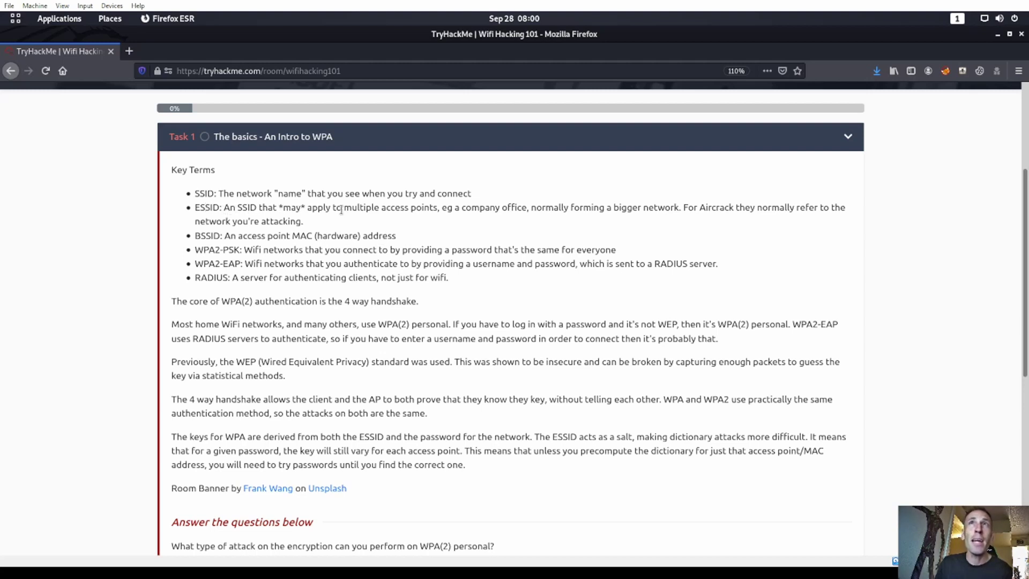
Read the ESSID and WEP explanations, highlighting 'Wired Equivalent Privacy'
triple_click(292, 207)
click(381, 206)
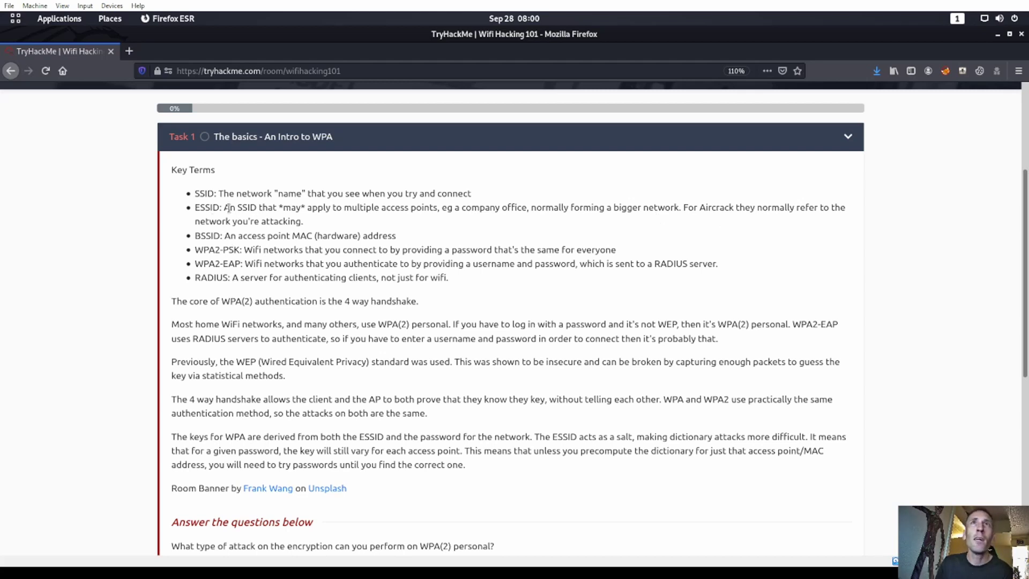
scroll(417, 259, down, 1)
scroll(417, 259, down, 2)
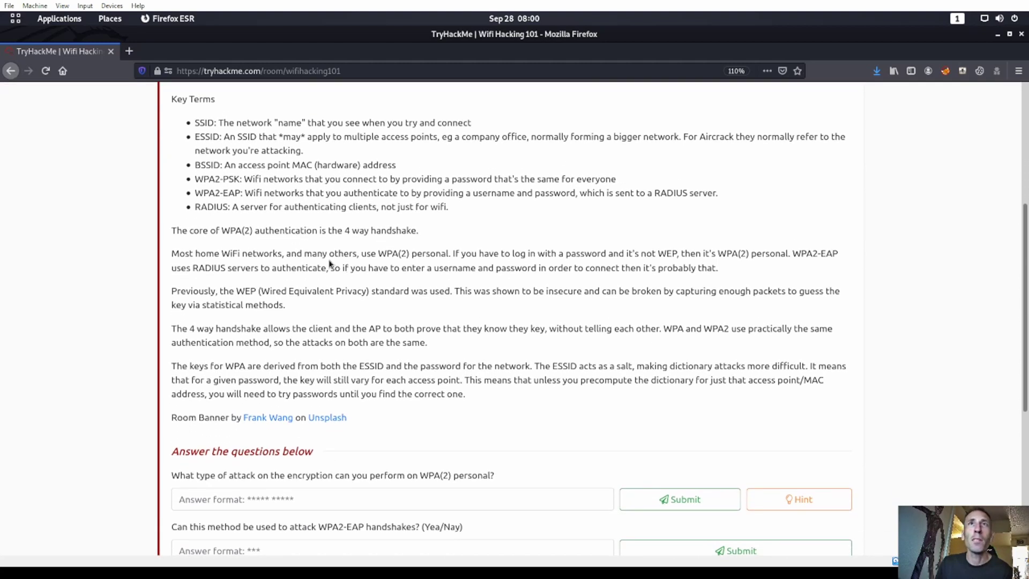
scroll(397, 302, down, 2)
scroll(396, 302, down, 1)
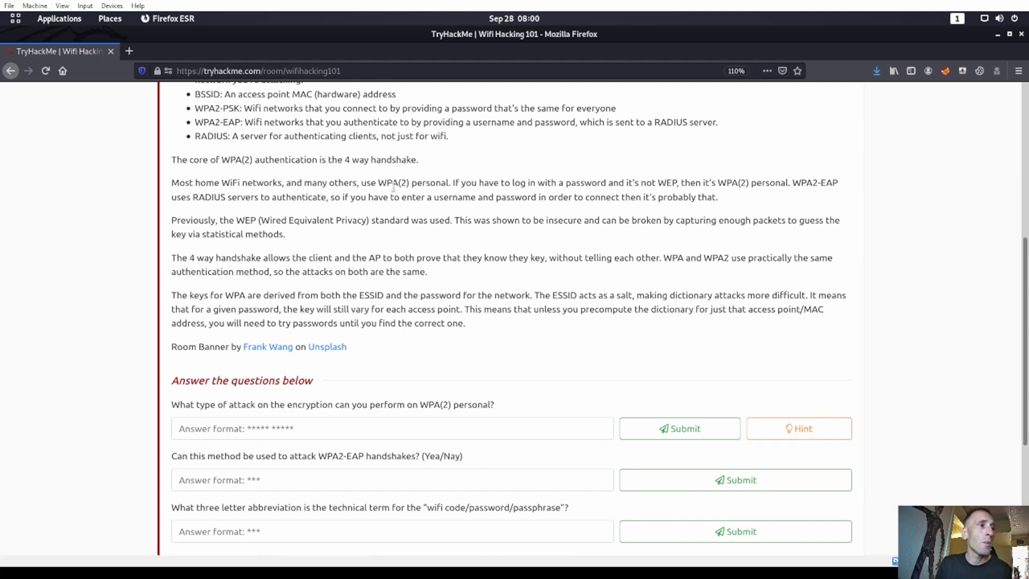
drag(261, 221, 367, 221)
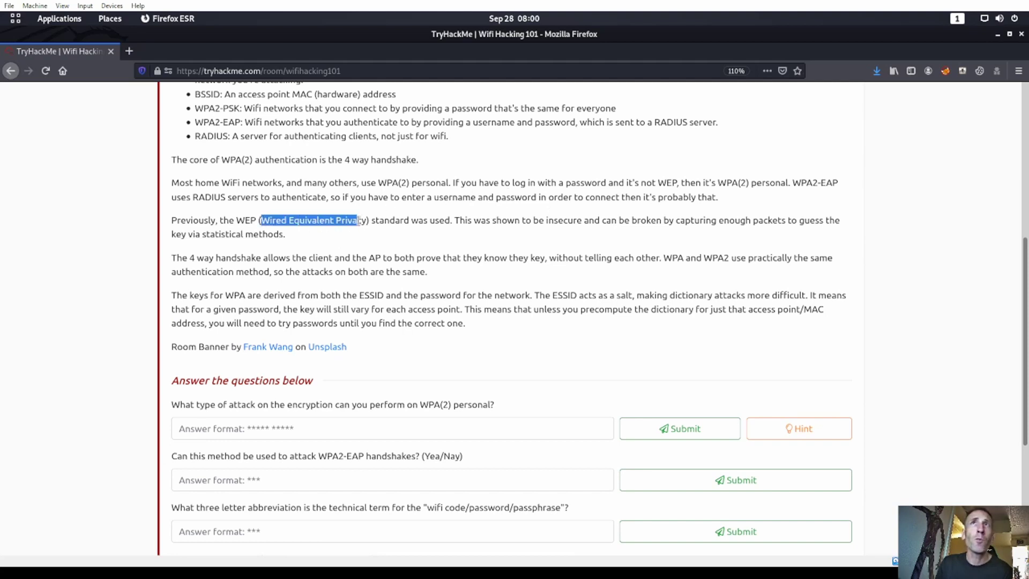
click(350, 233)
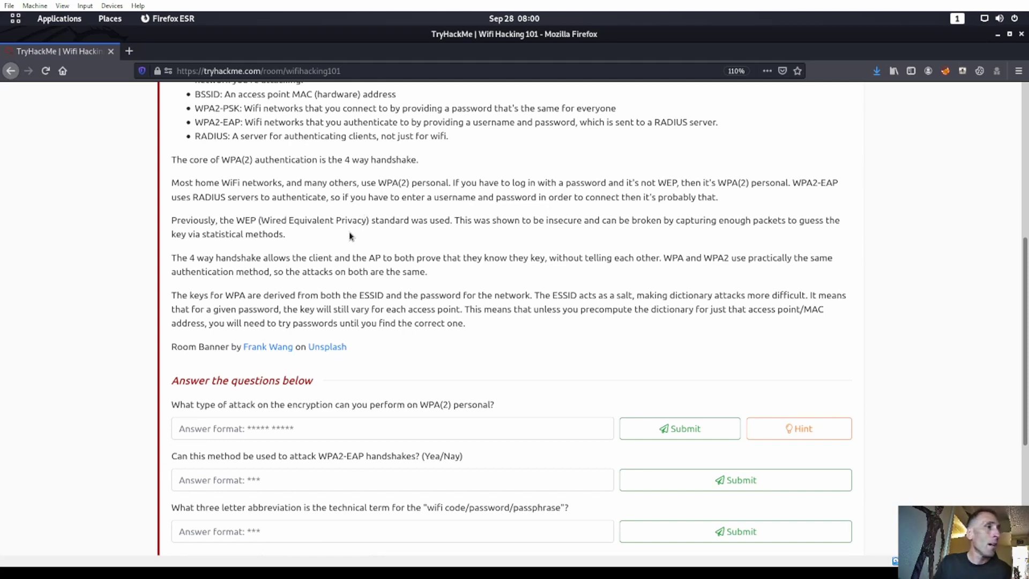
double_click(311, 220)
click(281, 220)
drag(261, 221, 368, 221)
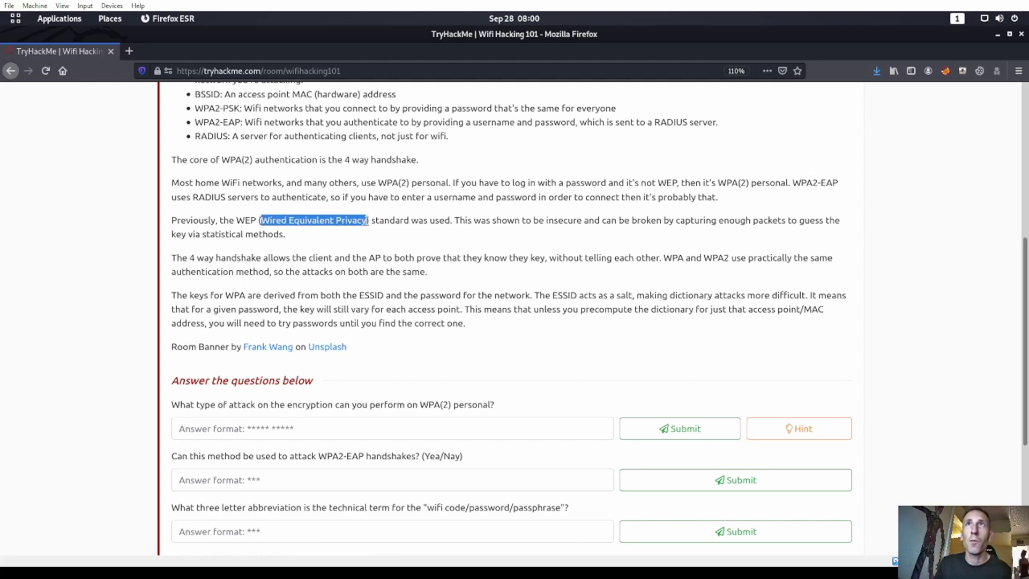
click(303, 228)
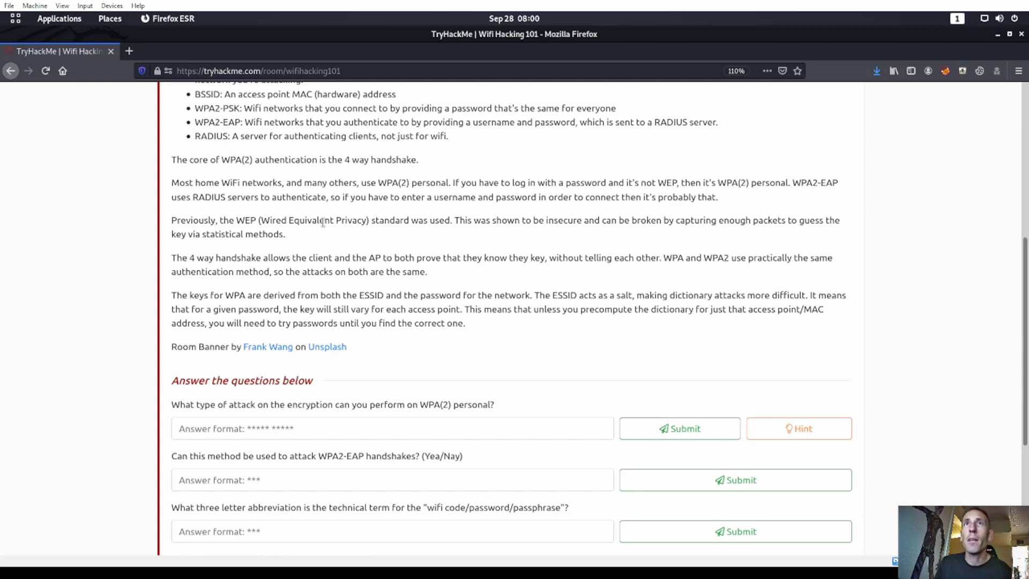
scroll(460, 235, down, 3)
scroll(427, 242, up, 2)
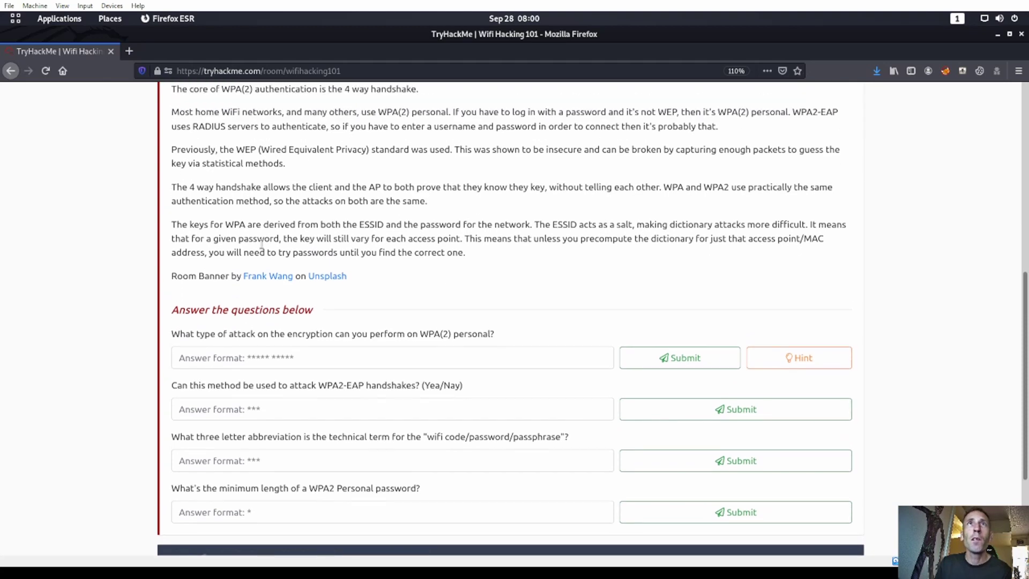
scroll(460, 270, down, 1)
scroll(460, 270, down, 1)
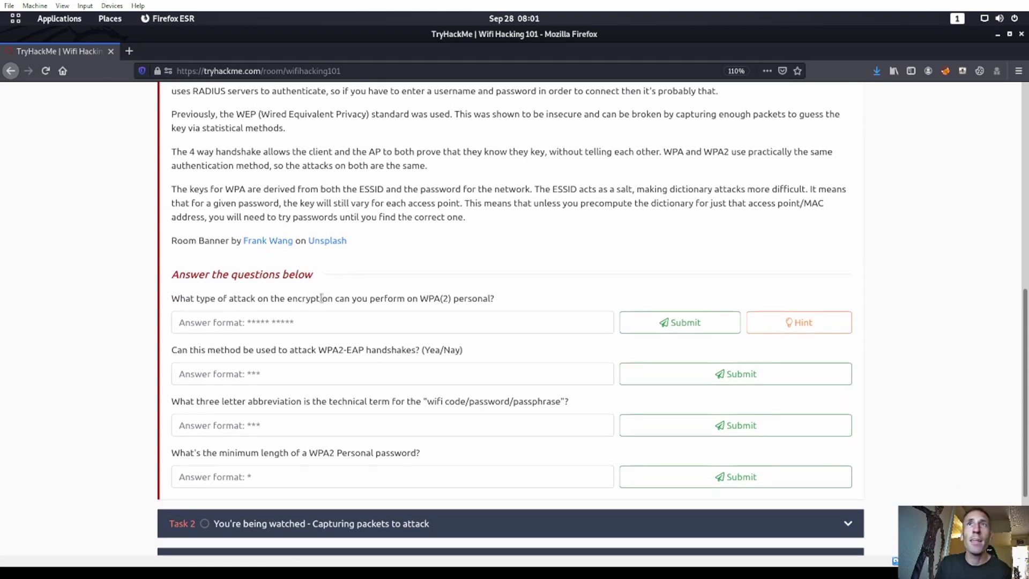
Answer Brute Force for the attack type, then Nay for WPA2-EAP after 'yea' is rejected
click(470, 321)
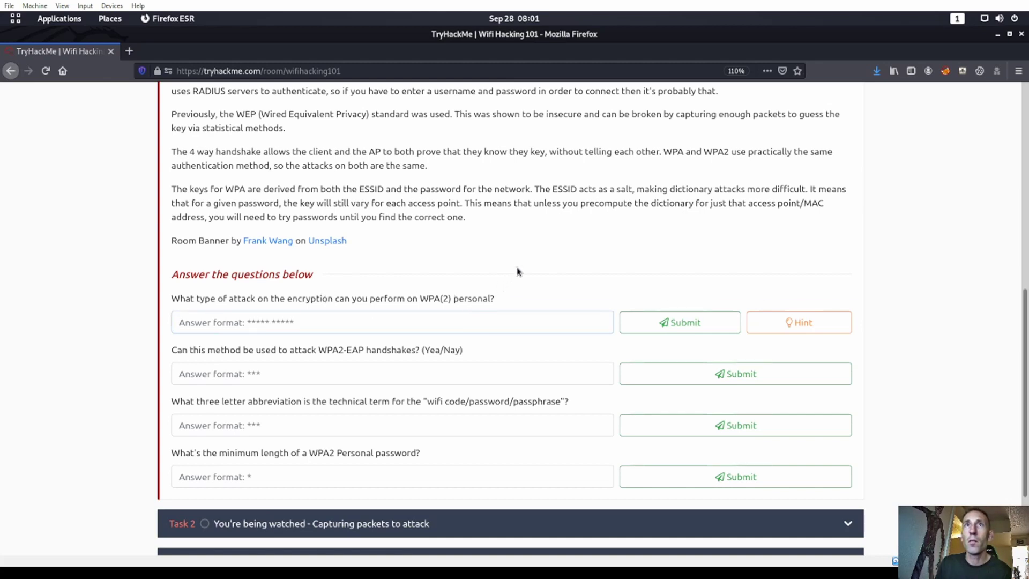
text(Brute Force)
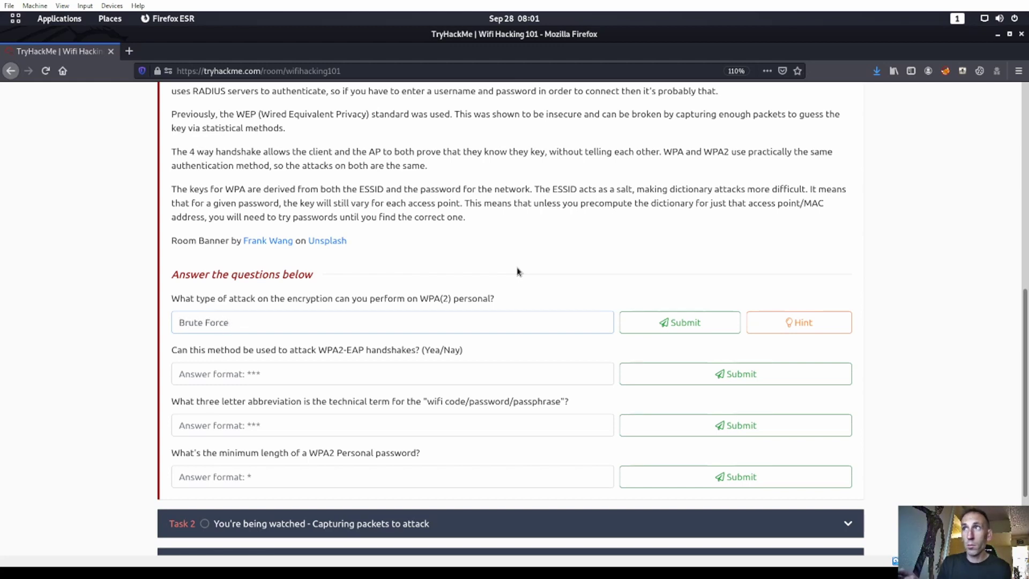
key(Return)
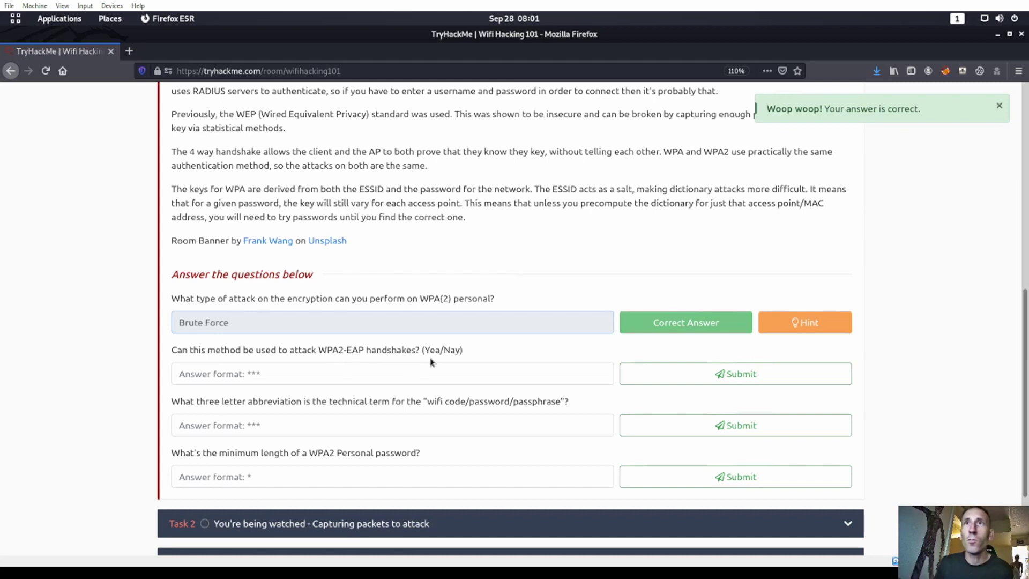
scroll(409, 372, up, 3)
scroll(409, 372, up, 3)
scroll(387, 283, up, 2)
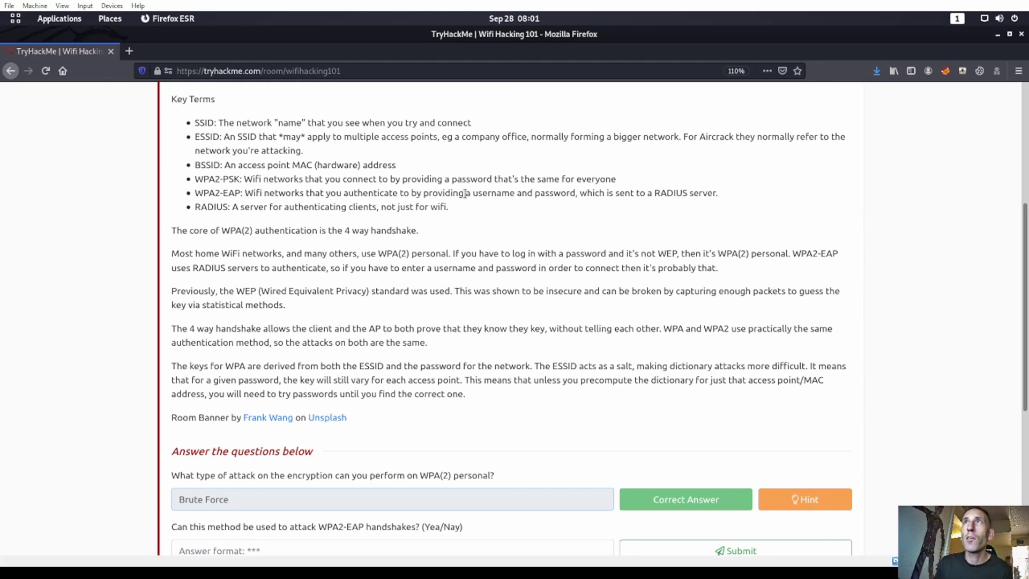
scroll(491, 341, down, 2)
scroll(426, 403, down, 1)
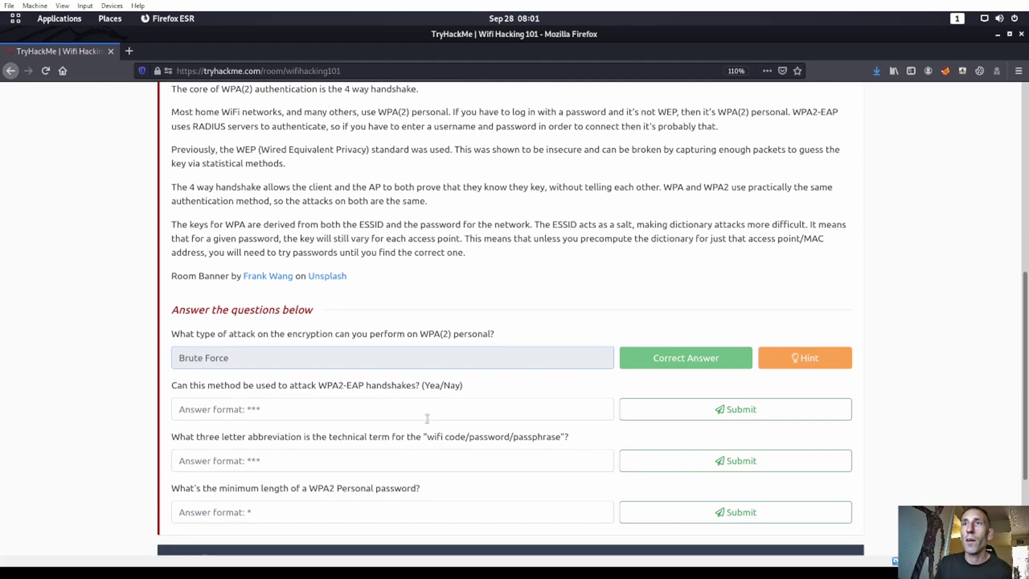
click(433, 408)
text(yea)
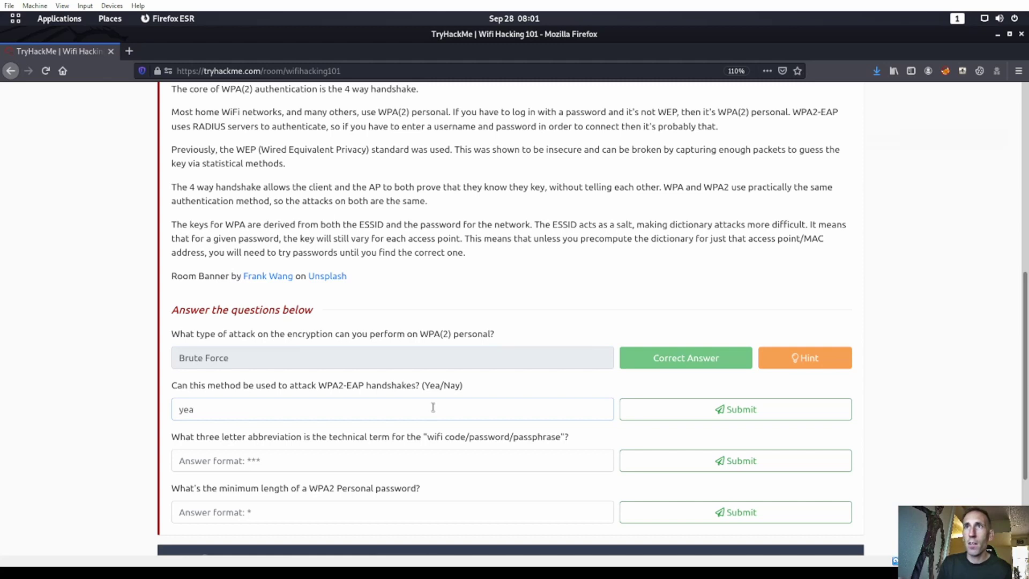
key(Return)
key(BackSpace)
key(BackSpace)
key(BackSpace)
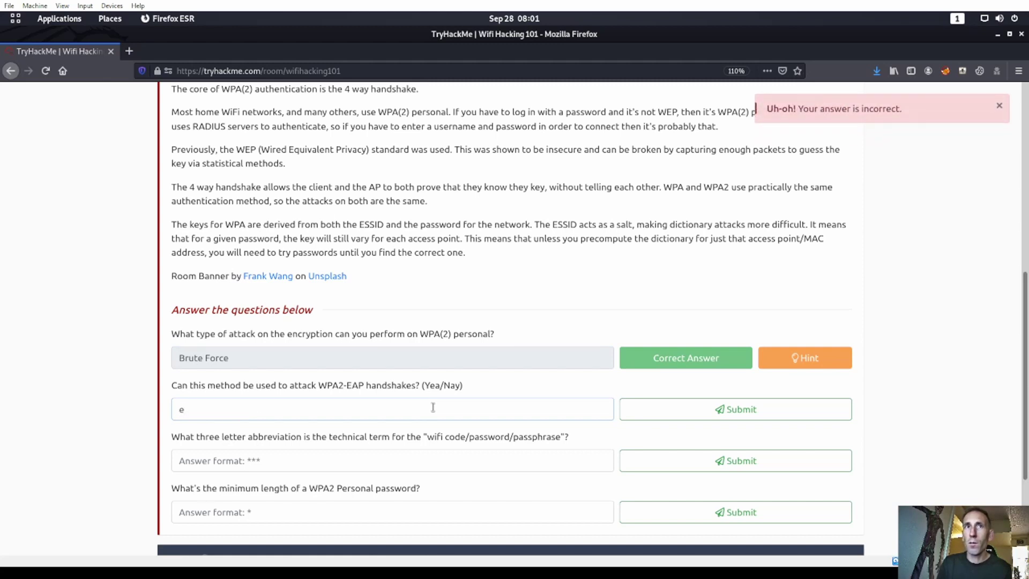
text(Nay)
key(Return)
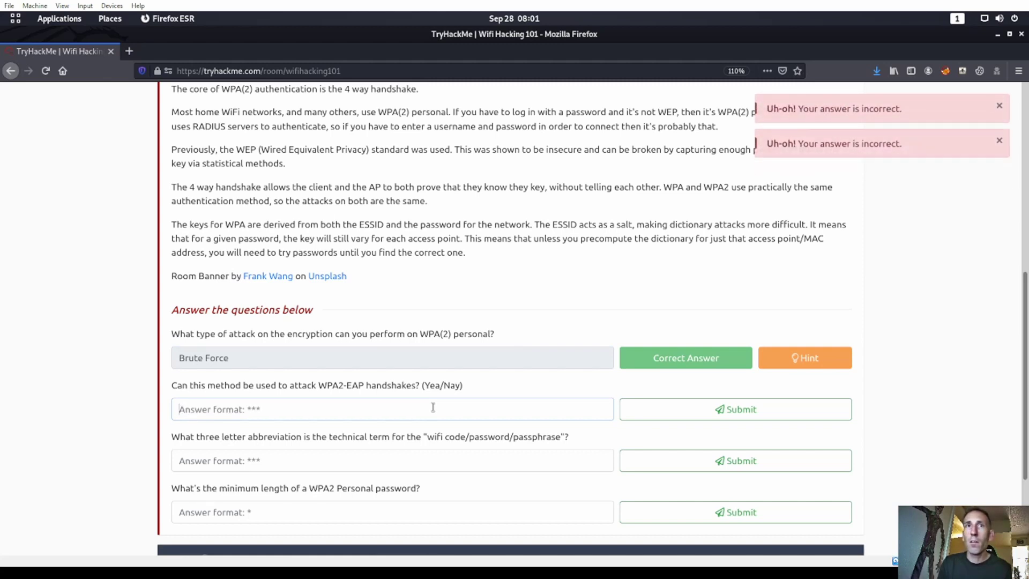
text(Nay)
key(Return)
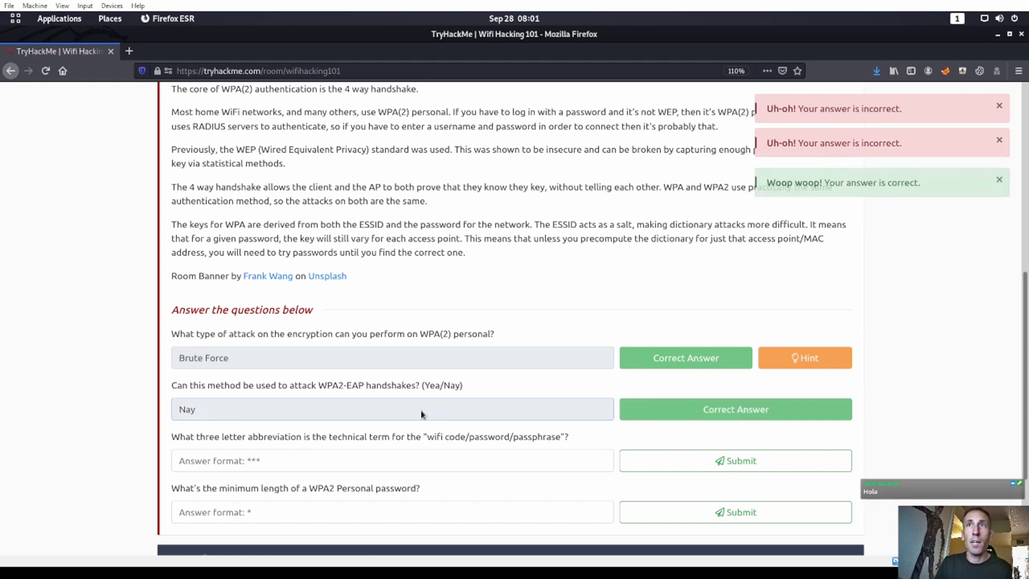
Reread the WPA2-EAP question, then answer PSK for the three-letter abbreviation
drag(347, 386, 393, 386)
click(328, 387)
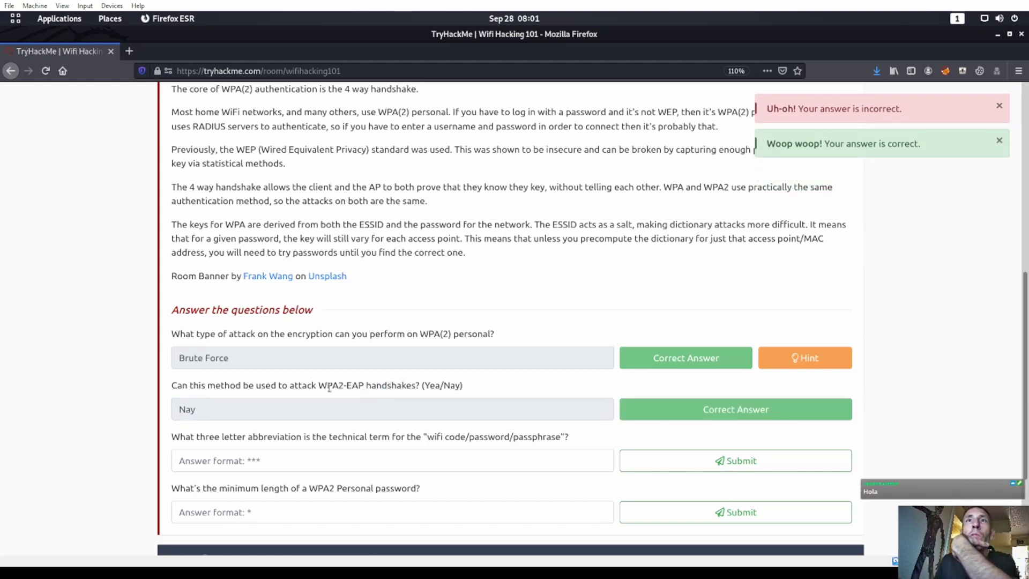
double_click(385, 386)
click(384, 386)
double_click(386, 386)
triple_click(386, 385)
click(387, 385)
scroll(321, 378, down, 3)
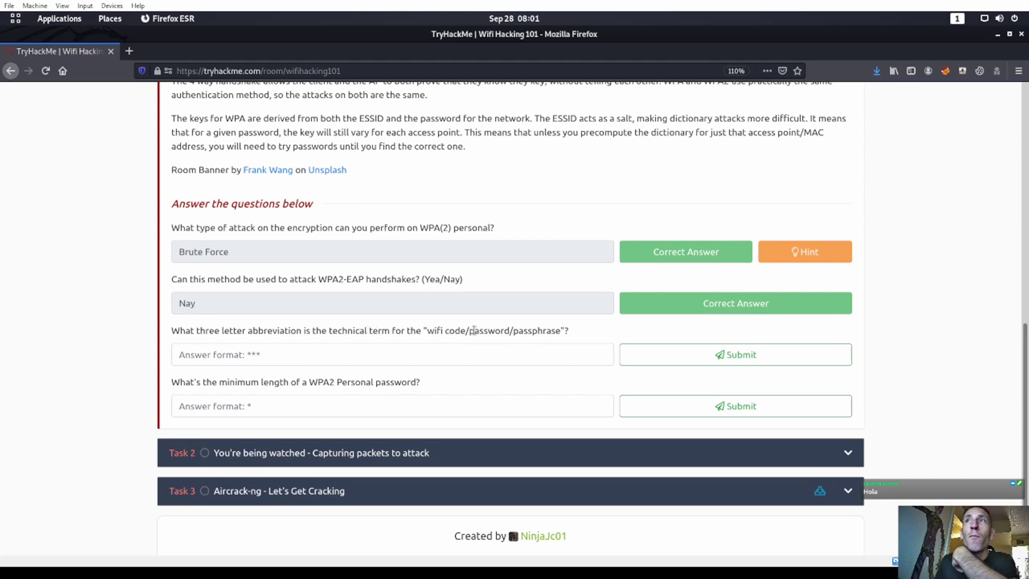
click(501, 353)
text(PSK)
key(Return)
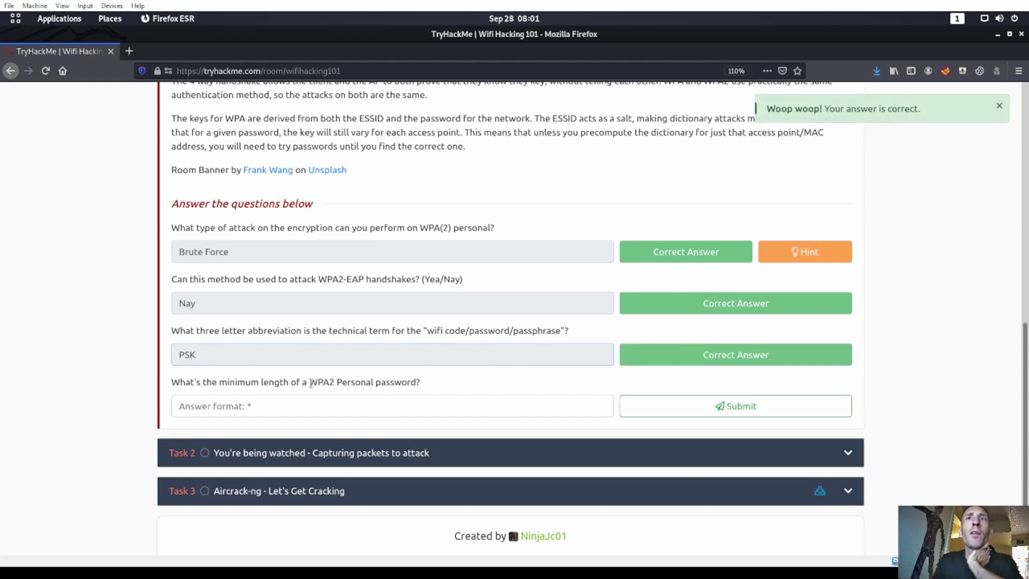
Try 5, 4, 2 and 6 for the minimum password length; all are rejected
click(367, 405)
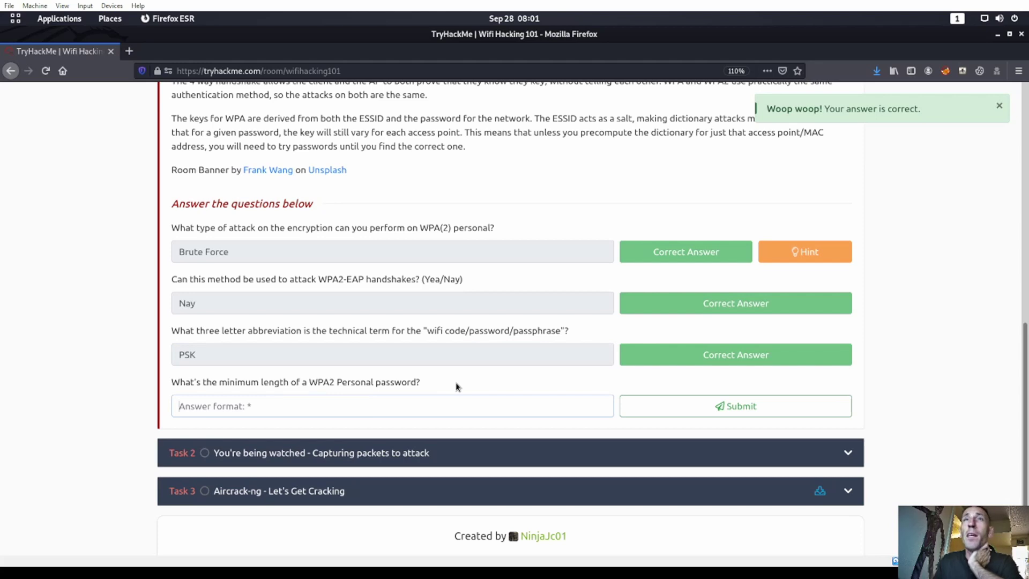
scroll(449, 378, up, 4)
scroll(448, 379, up, 4)
scroll(445, 378, down, 2)
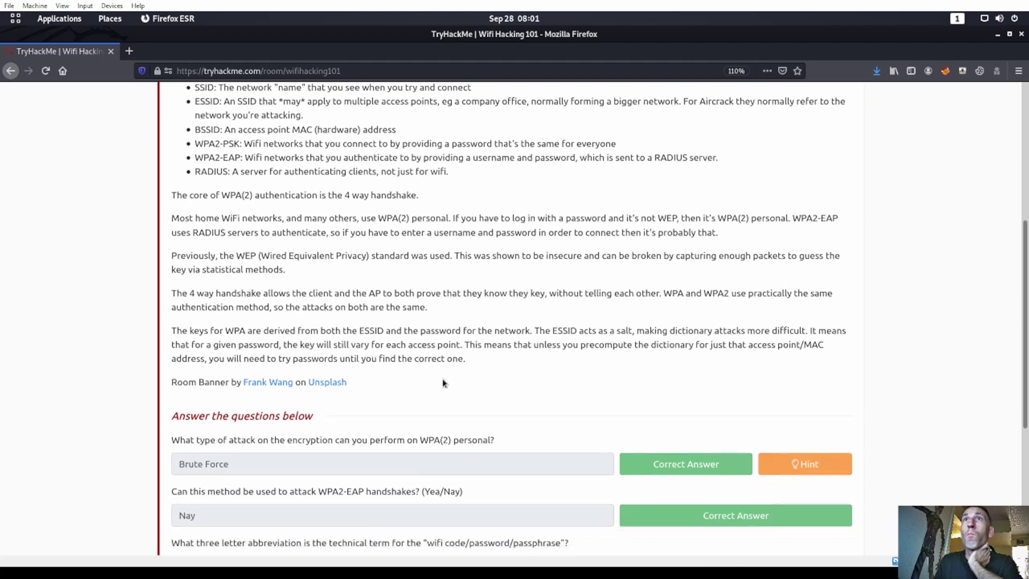
scroll(442, 384, down, 2)
scroll(442, 382, down, 2)
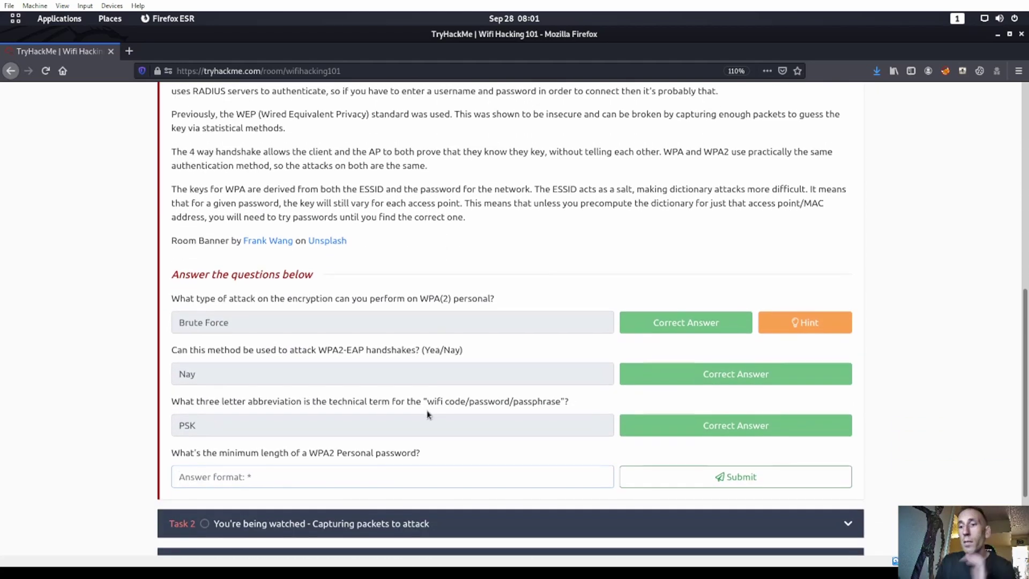
text(5)
key(Return)
key(BackSpace)
text(4)
key(Return)
key(BackSpace)
text(3)
key(Return)
key(BackSpace)
text(2)
key(Return)
key(BackSpace)
text(1)
key(Return)
key(BackSpace)
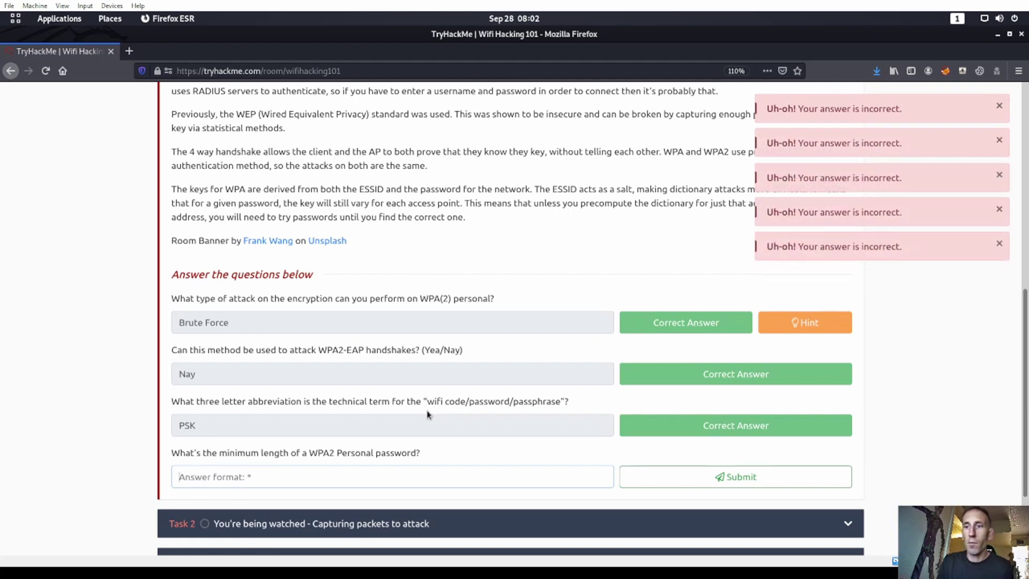
text(6)
key(BackSpace)
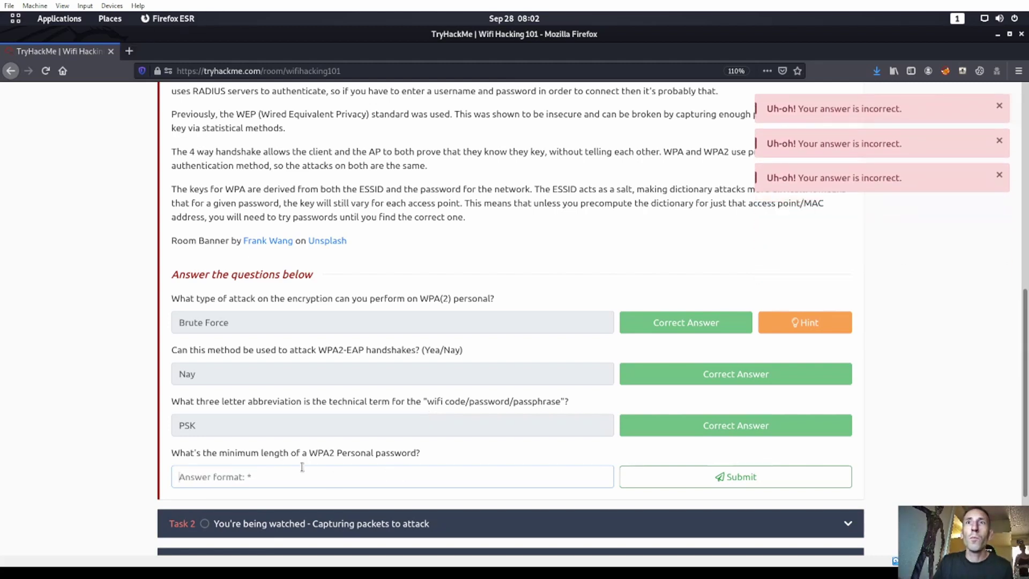
double_click(274, 453)
click(273, 378)
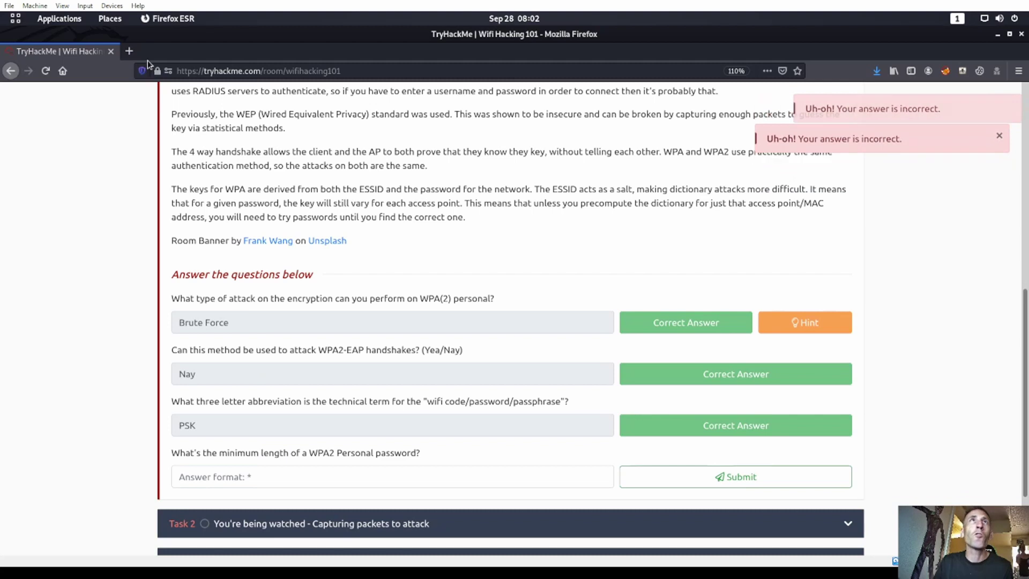
Google 'minimum length for wpa2 personal password', find 8 characters, and submit 8 in the room
click(129, 51)
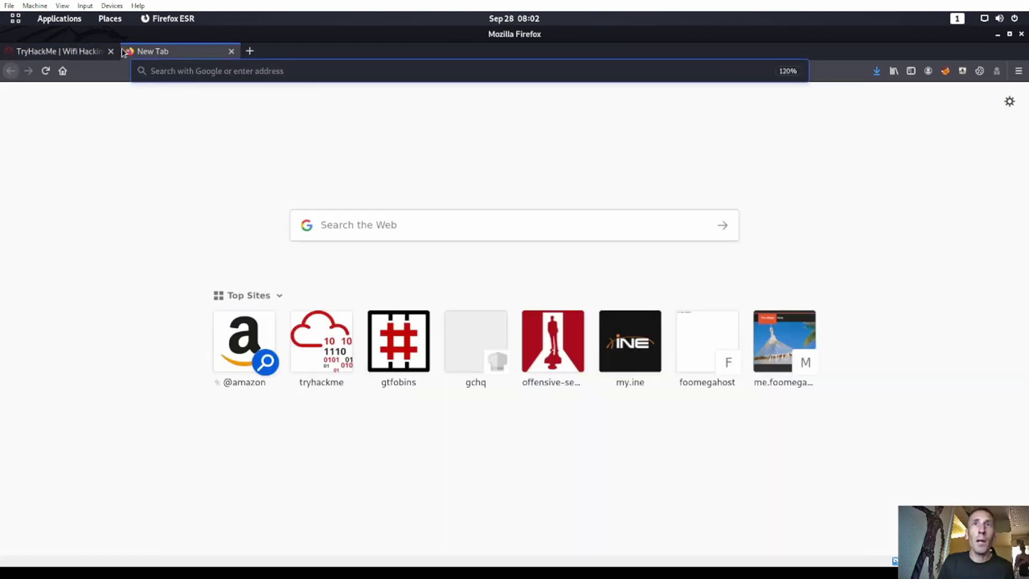
text(what is the minimum le)
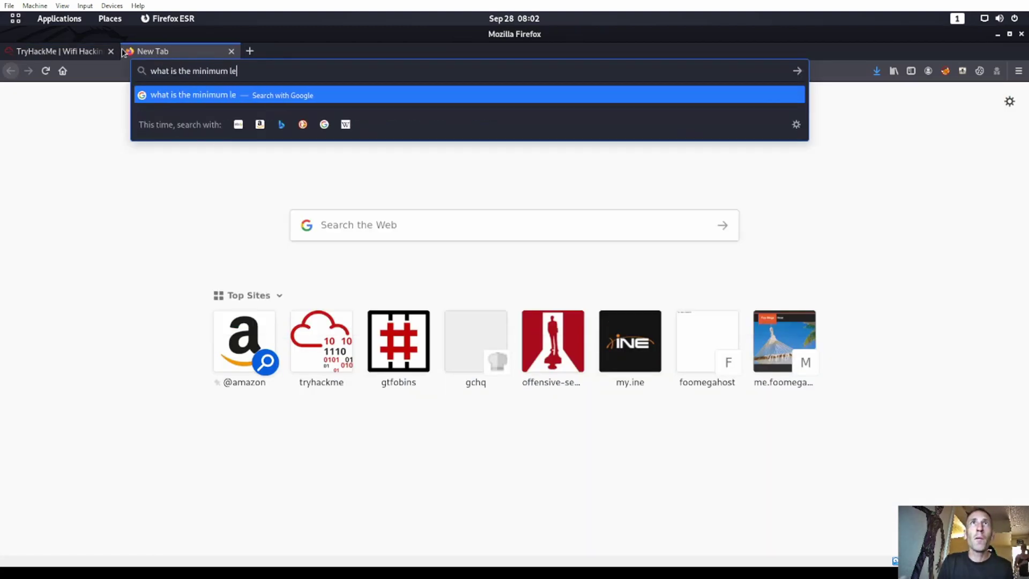
text(nght for )
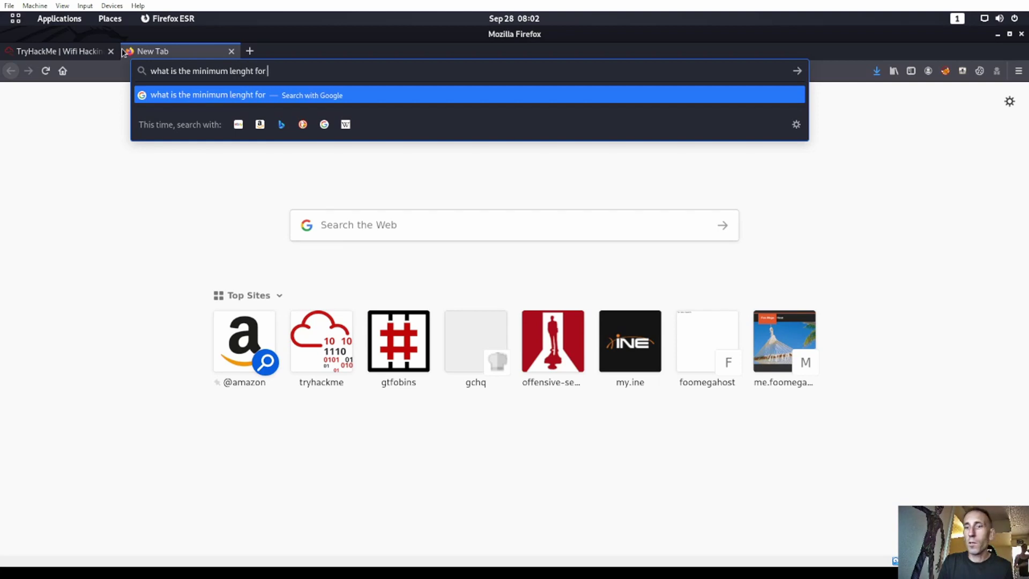
text(wpa2 personal )
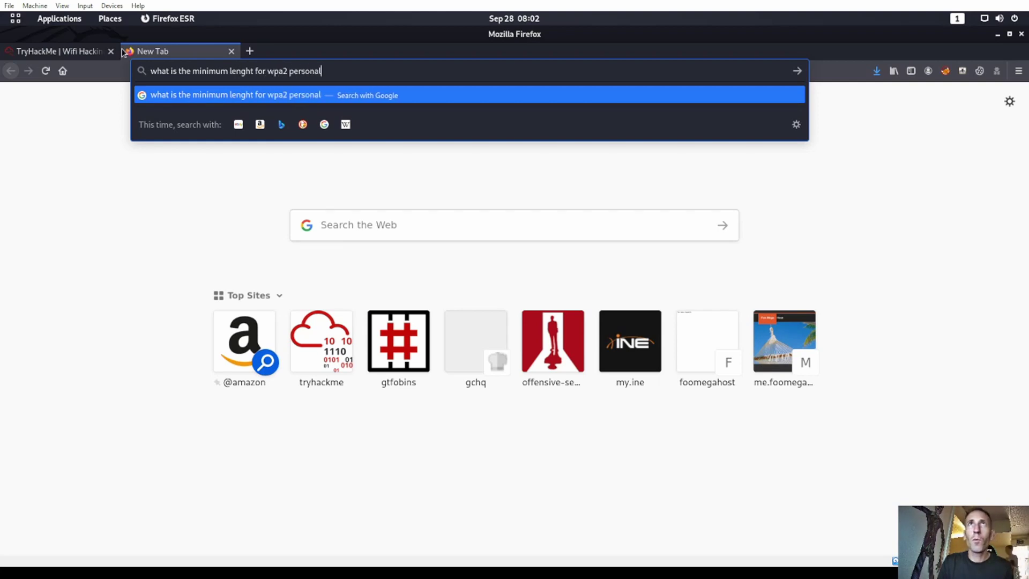
text(password)
key(Return)
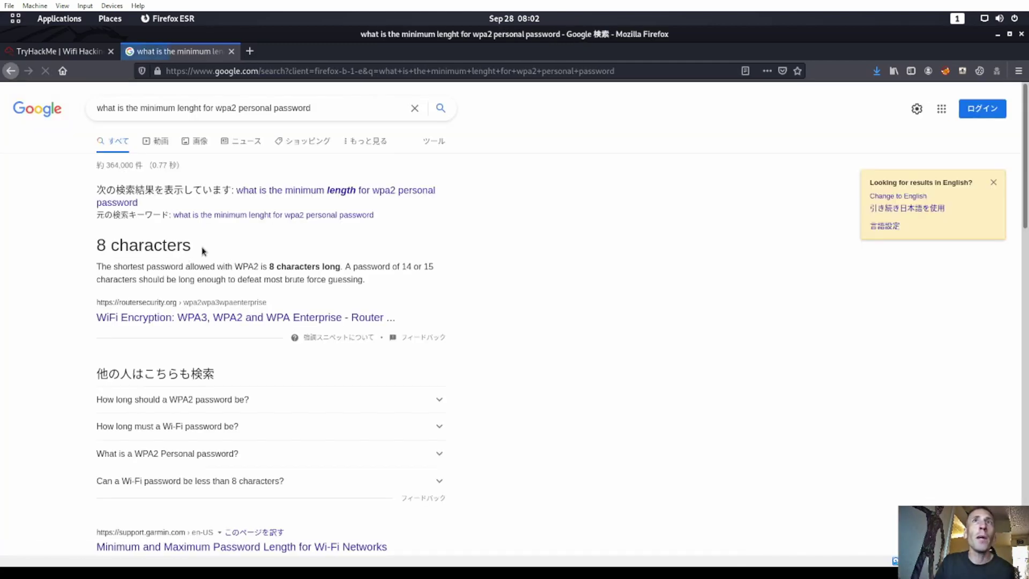
mouse_move(116, 266)
mouse_down()
mouse_move(181, 305)
mouse_move(265, 267)
mouse_up()
click(289, 267)
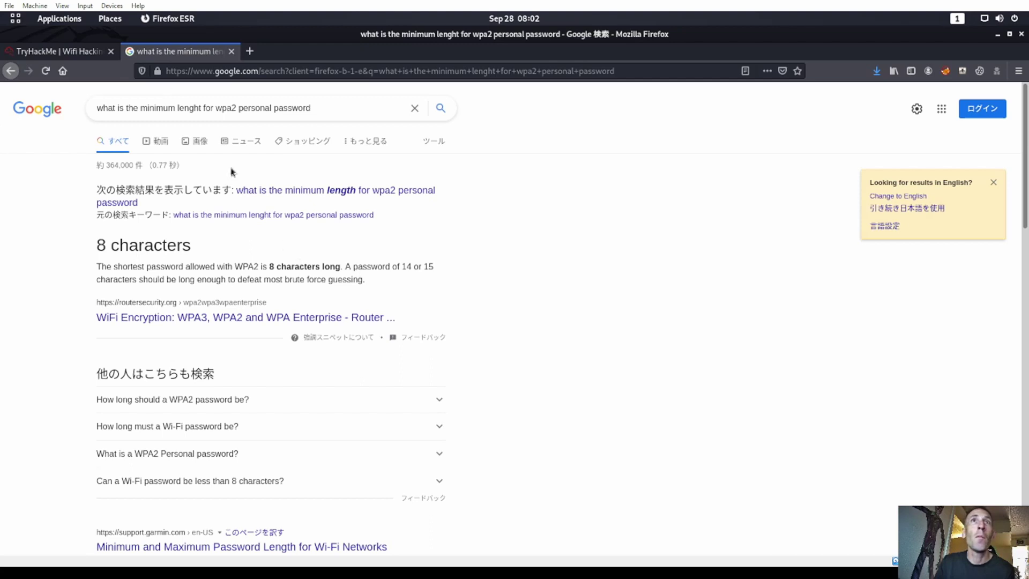
click(57, 51)
click(305, 477)
text(8)
key(Return)
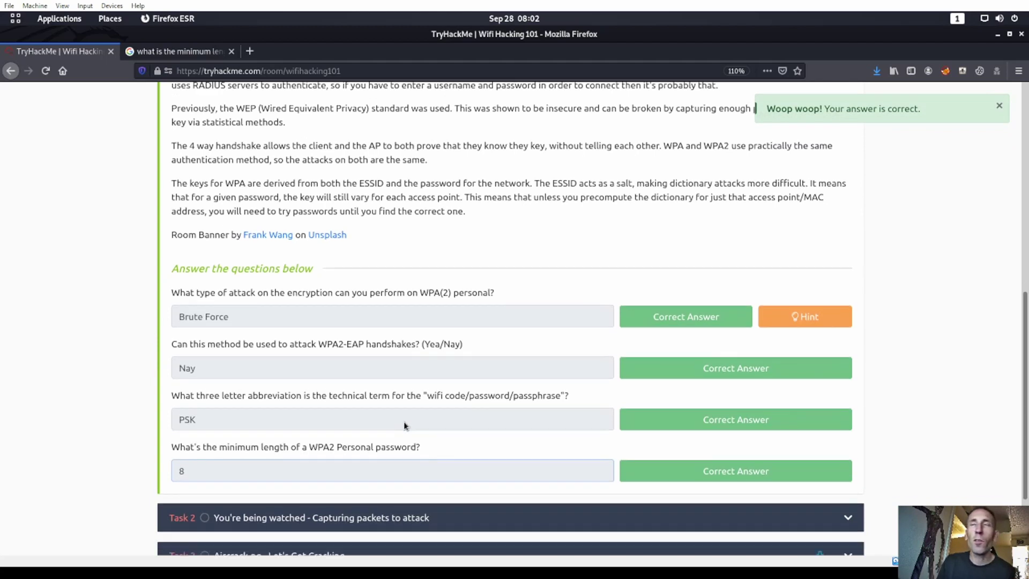
scroll(403, 422, down, 2)
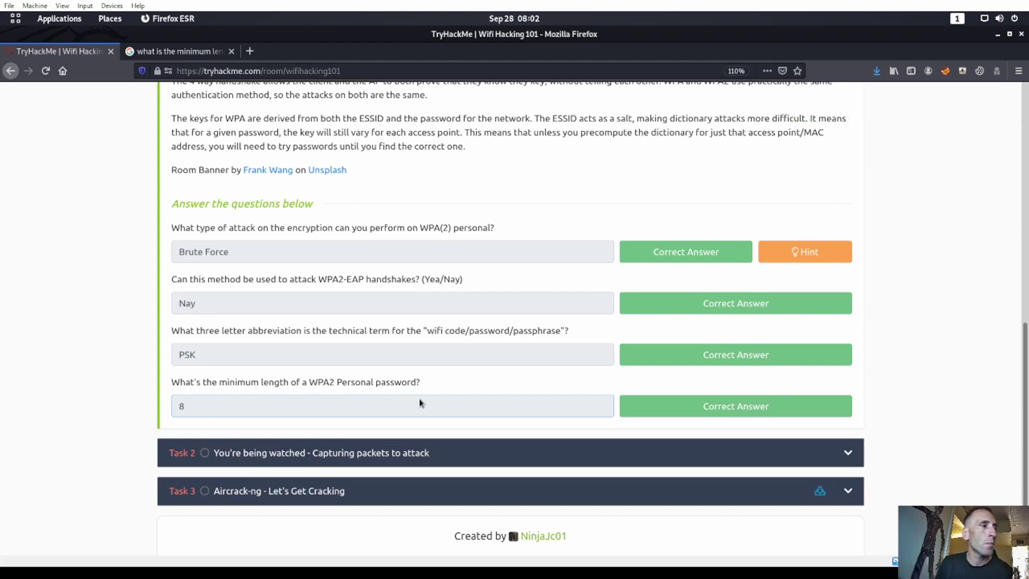
Expand Task 2 and read about NIC, the WPA attack tools, and the rockyou command, copying it
click(428, 449)
scroll(419, 443, down, 5)
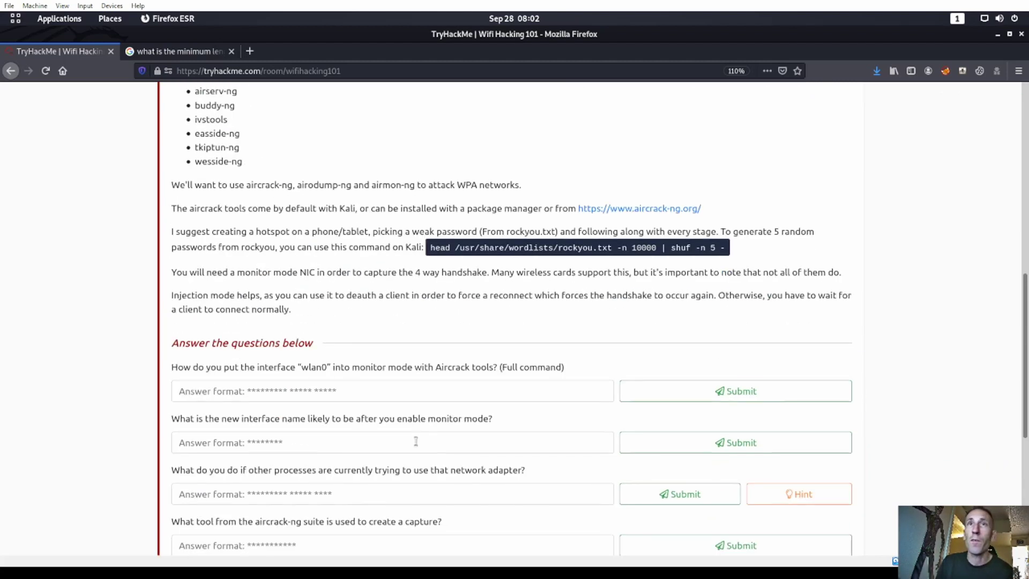
scroll(365, 363, down, 2)
scroll(365, 363, up, 3)
scroll(322, 322, up, 2)
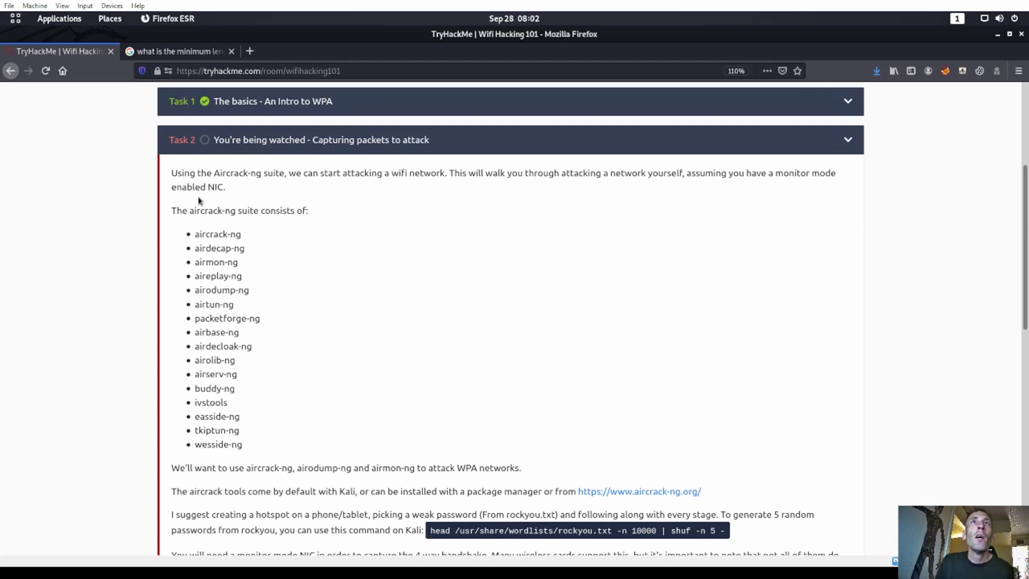
mouse_move(171, 210)
mouse_down()
mouse_move(188, 213)
mouse_move(358, 449)
mouse_up()
click(248, 251)
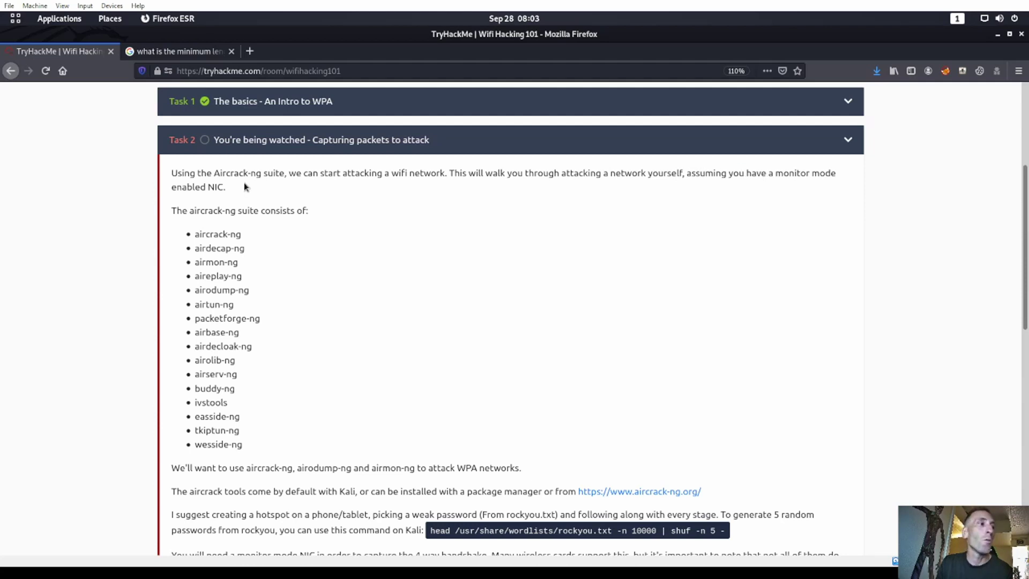
drag(208, 186, 223, 187)
click(251, 200)
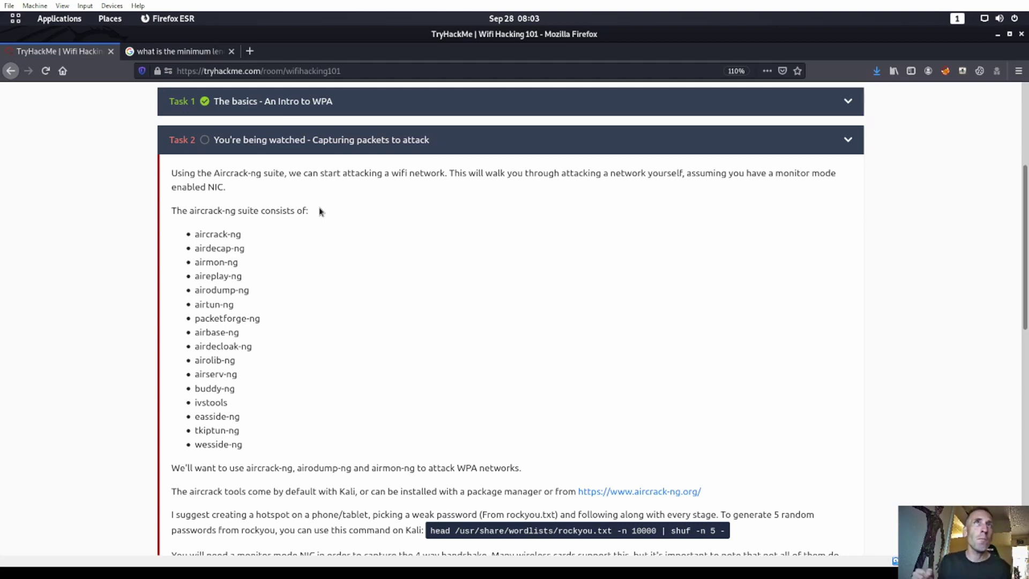
scroll(349, 241, up, 3)
scroll(350, 241, down, 3)
scroll(366, 346, down, 3)
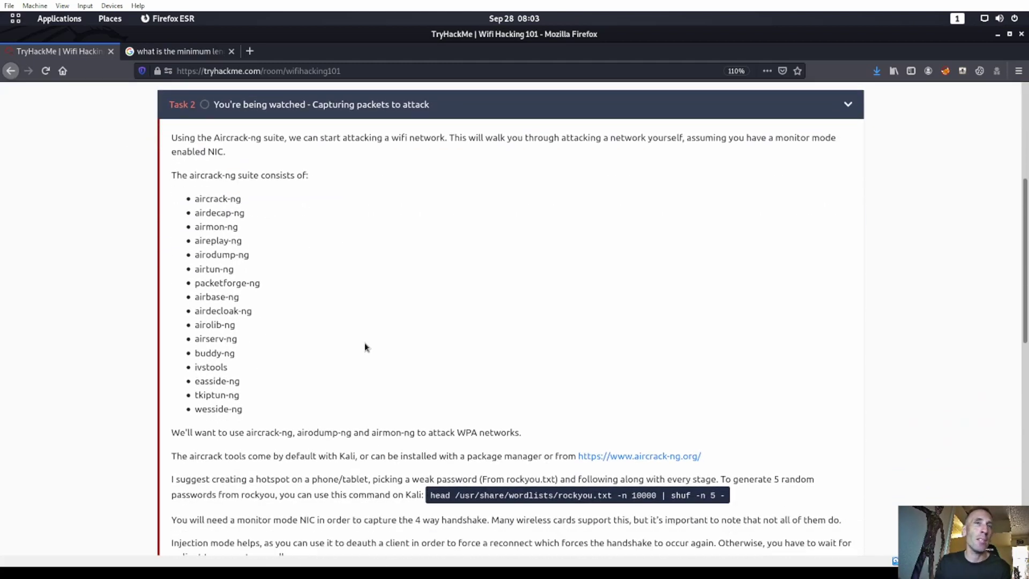
scroll(370, 354, down, 2)
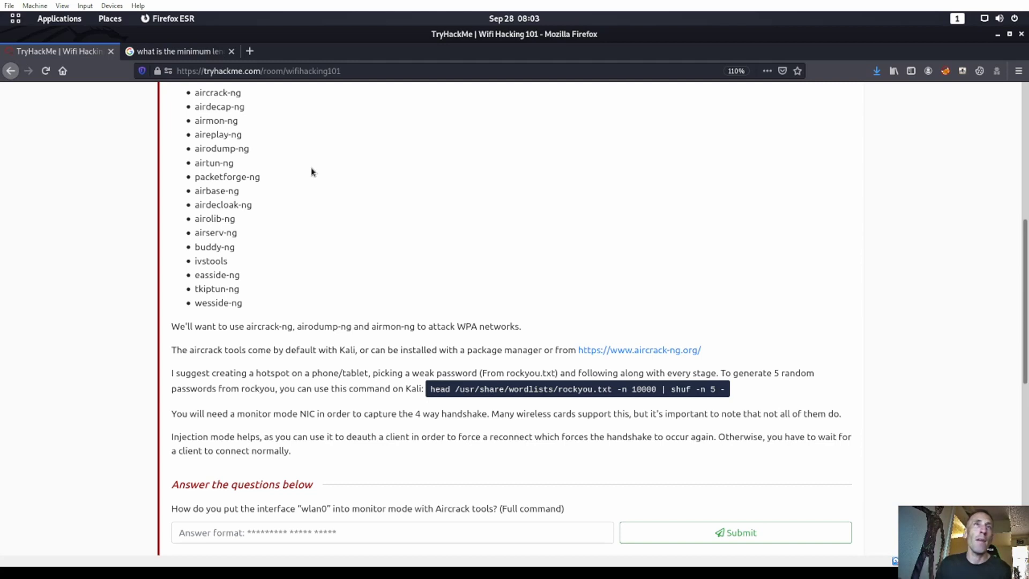
scroll(321, 248, down, 1)
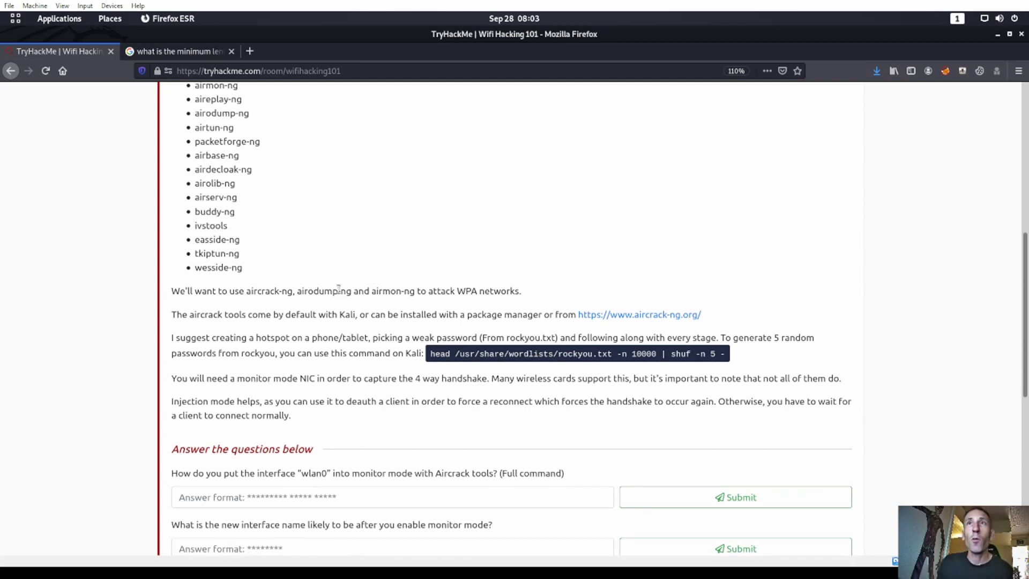
drag(245, 291, 415, 291)
click(454, 304)
scroll(500, 287, down, 1)
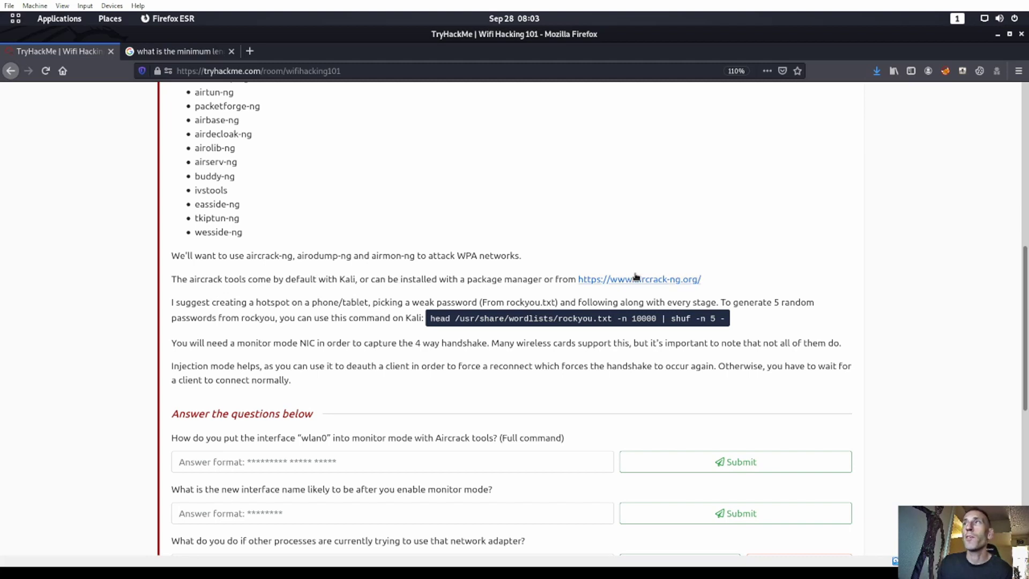
scroll(238, 277, down, 1)
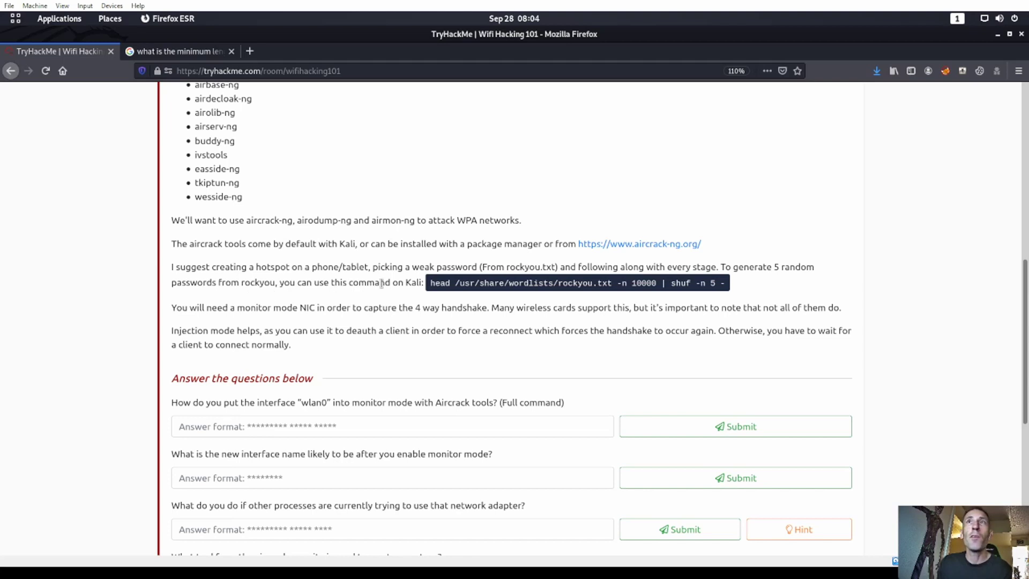
drag(430, 282, 724, 283)
key(ctrl+c)
click(724, 283)
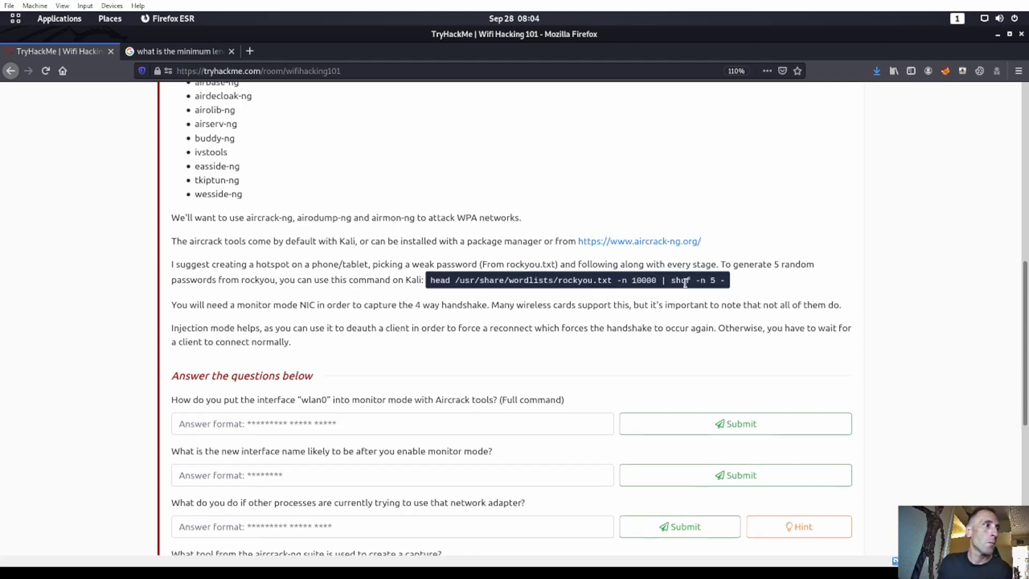
scroll(634, 284, down, 2)
scroll(507, 266, up, 1)
Run cat /usr/share/wordlists/rockyou.txt | grep password in Terminator and review the matches
key(super)
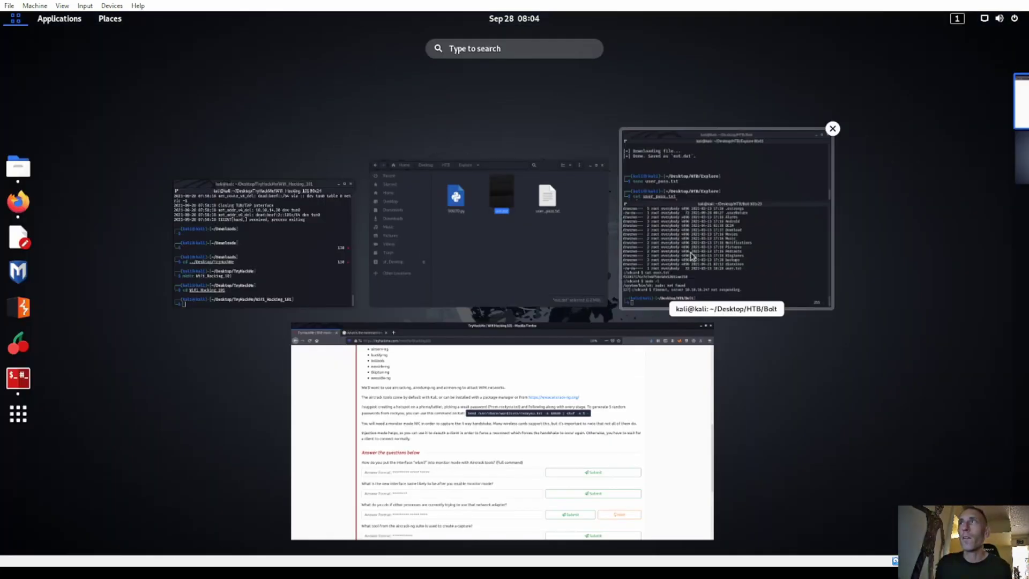
click(724, 225)
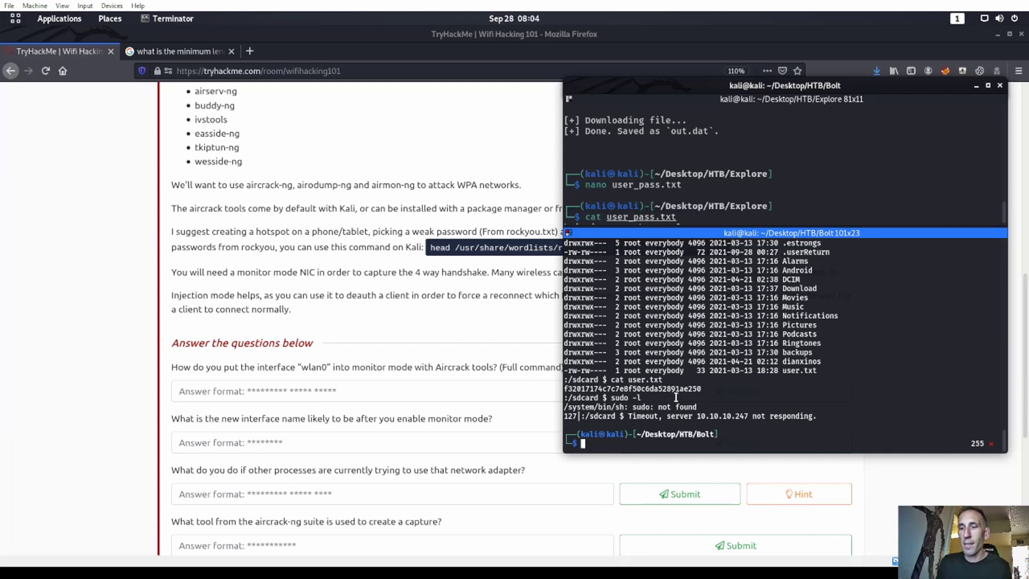
text(cat )
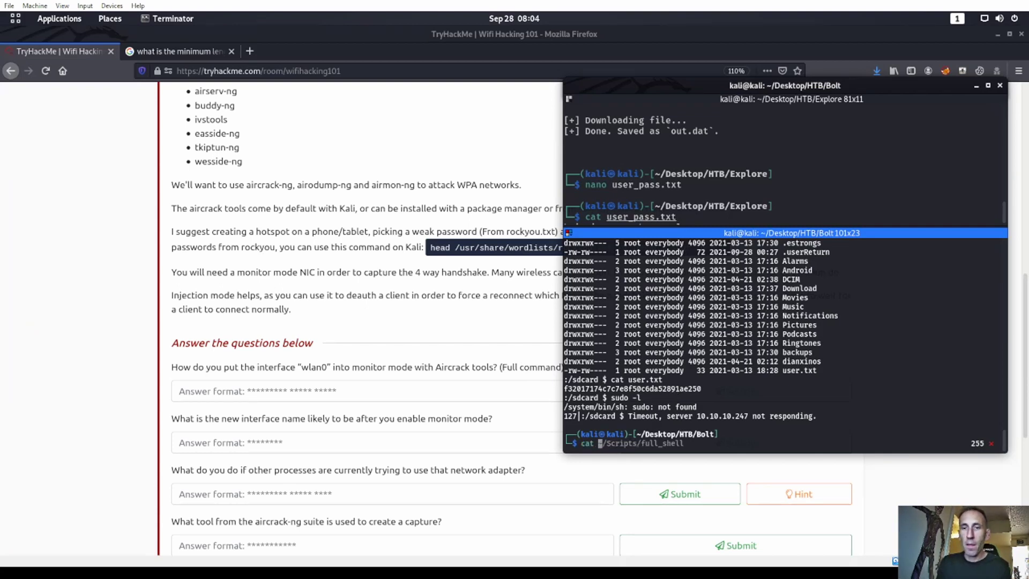
text(~/user_pass.txt sh)
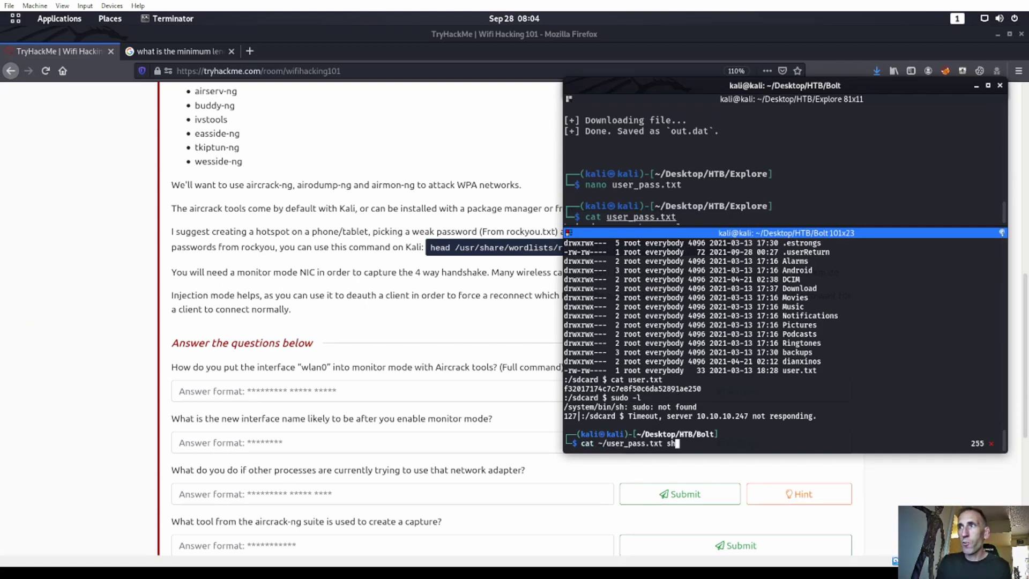
key(BackSpace)
key(BackSpace)
key(BackSpace)
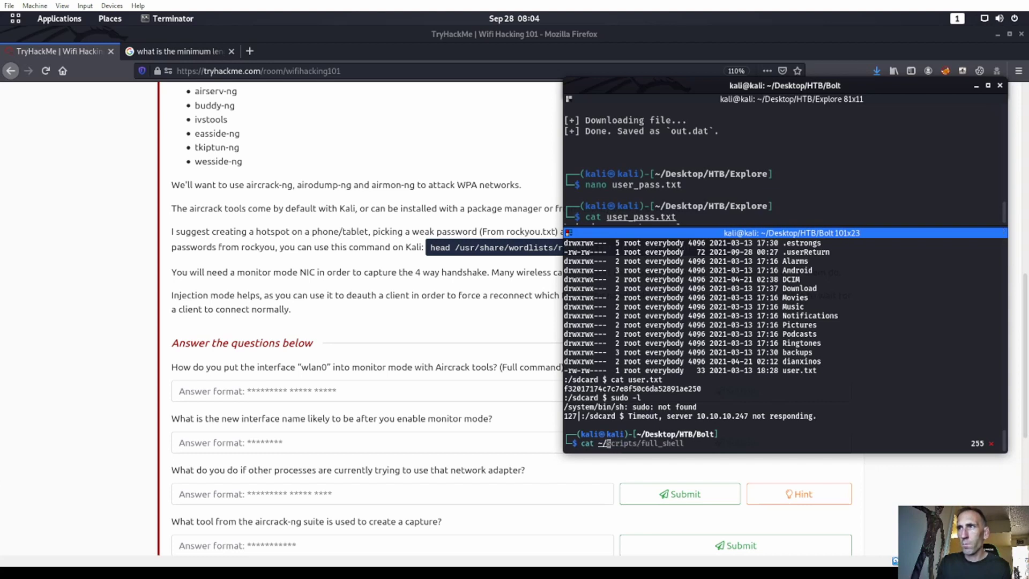
key(BackSpace)
key(BackSpace)
text(/)
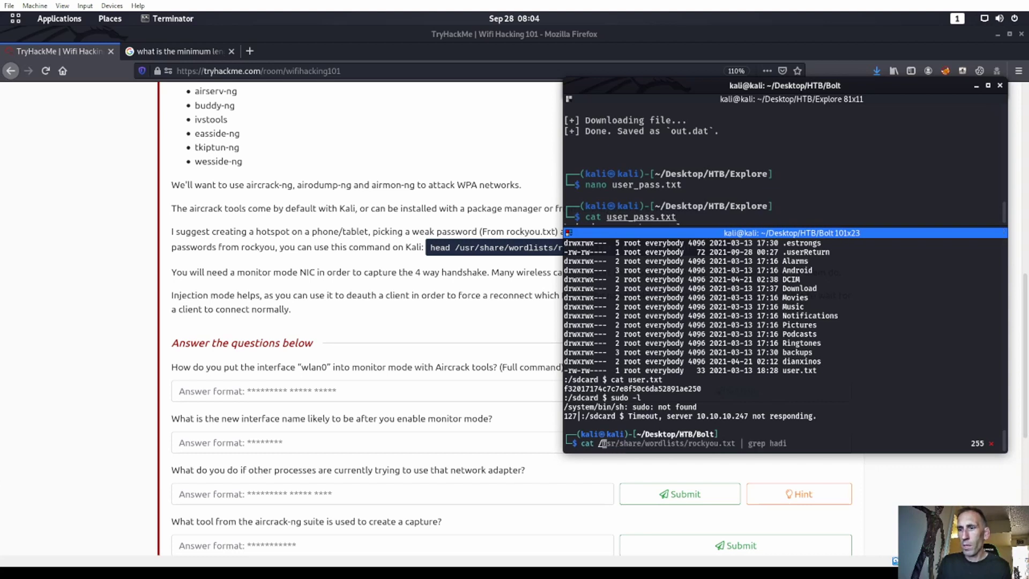
text(usr/share/wordlists/rockyou.txt |)
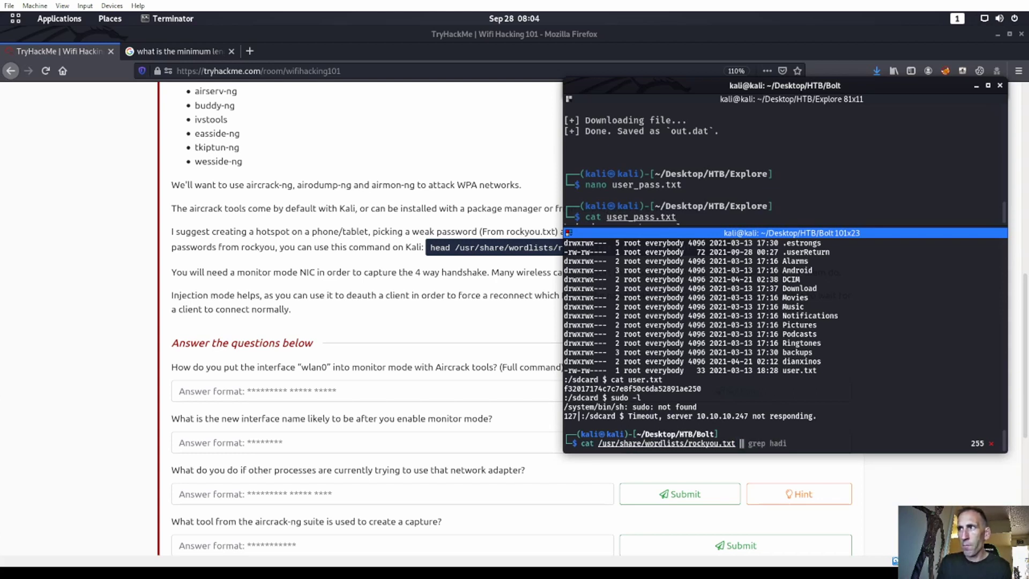
text( grep password)
key(Return)
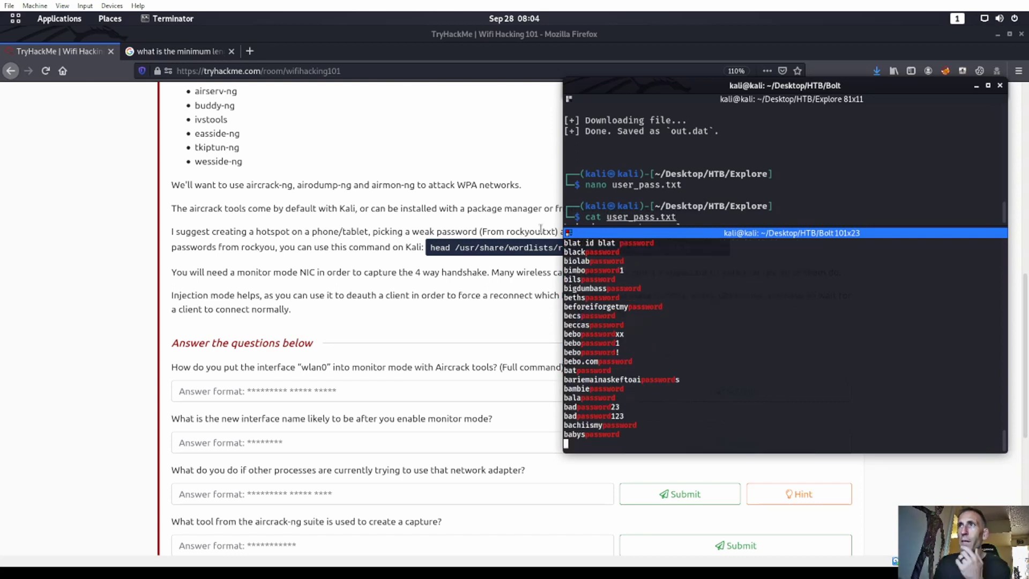
mouse_move(1005, 442)
mouse_down()
mouse_move(988, 243)
mouse_move(990, 273)
mouse_up()
drag(565, 359, 592, 360)
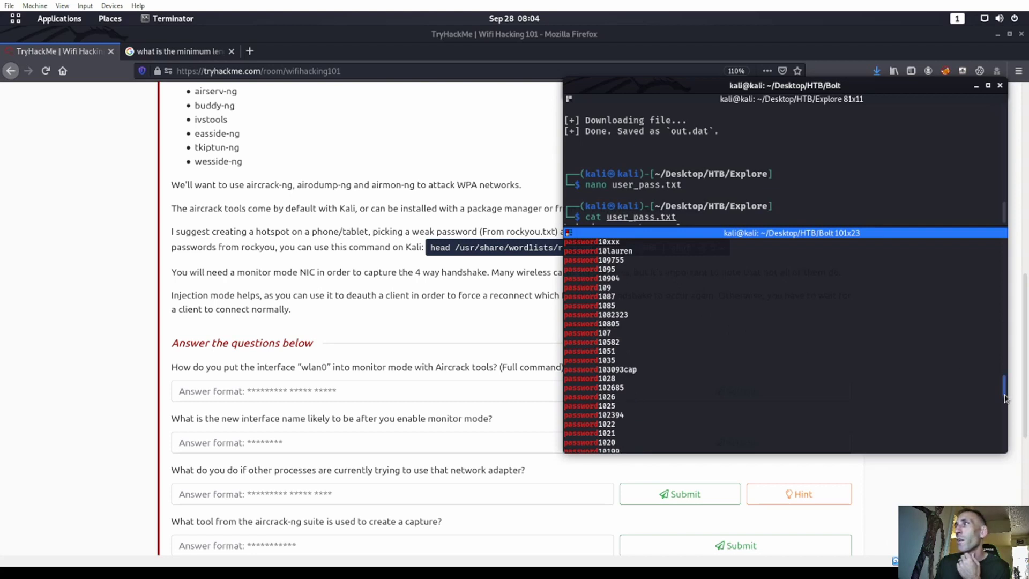
drag(1007, 398, 1006, 446)
text(aircrack-ng)
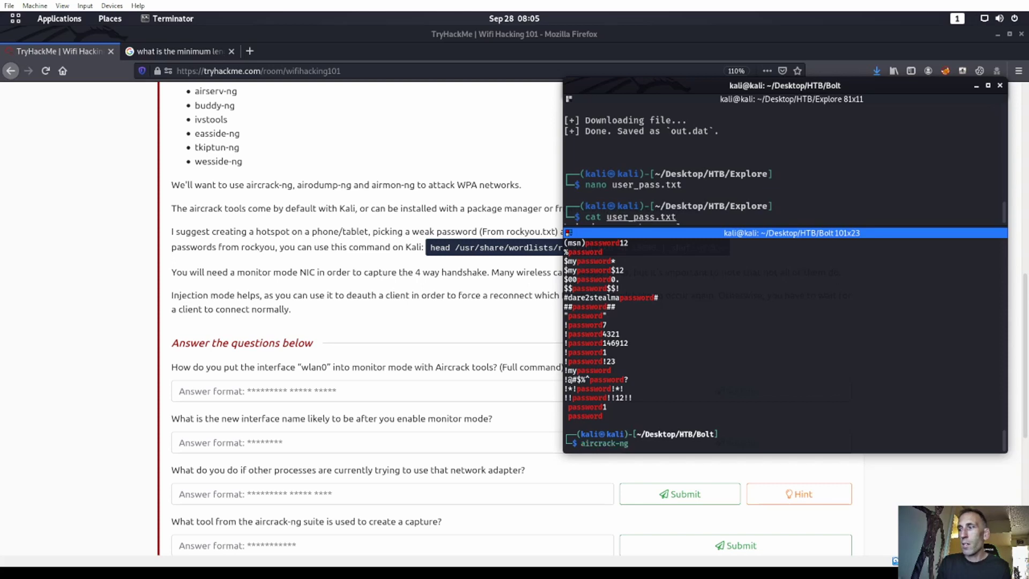
Show aircrack-ng's help, then run airmon-ng with sudo; it finds no wireless interfaces
key(Return)
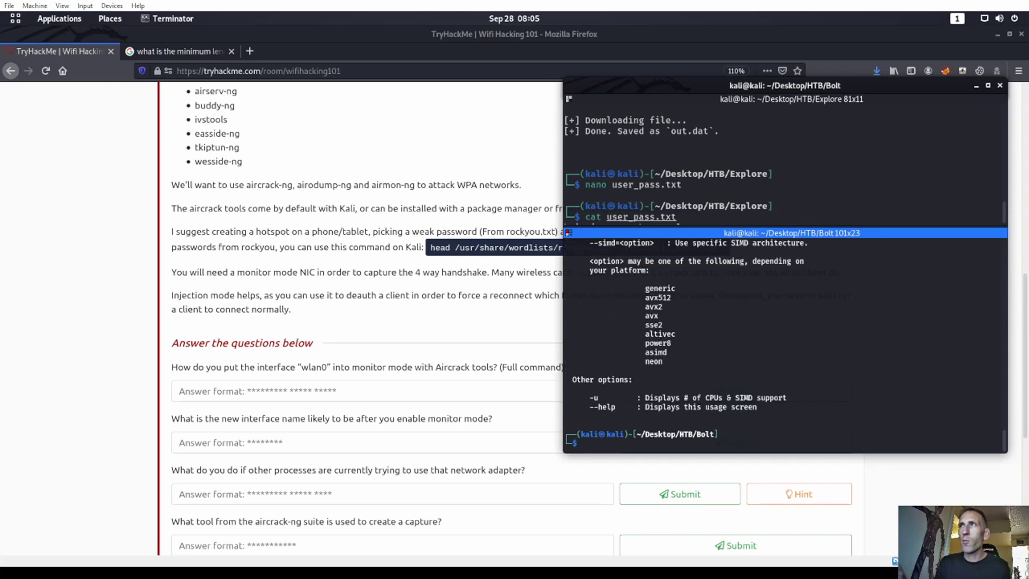
scroll(704, 317, up, 3)
scroll(704, 317, up, 5)
scroll(705, 317, up, 3)
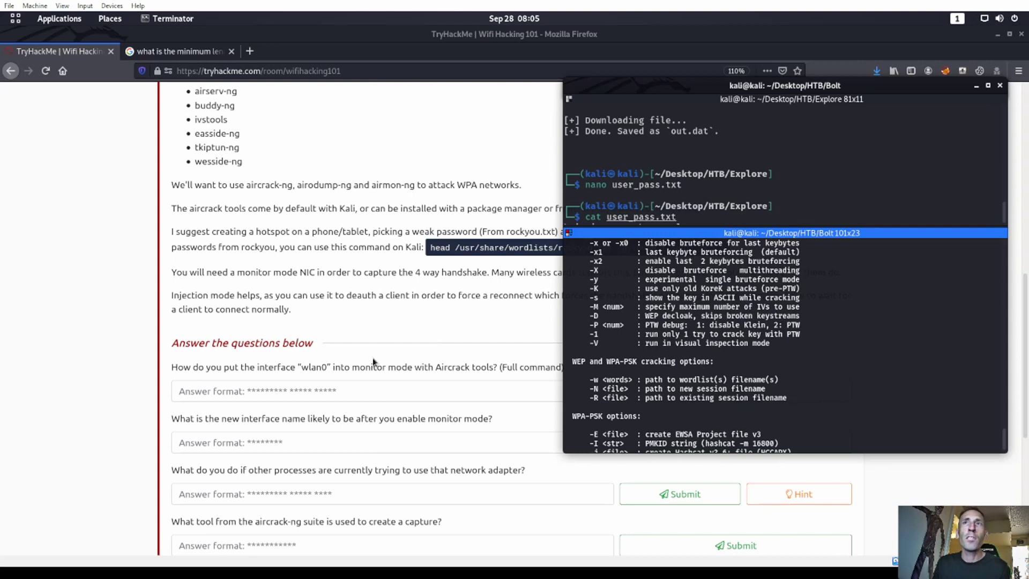
scroll(668, 368, up, 3)
scroll(704, 352, down, 3)
scroll(699, 346, down, 5)
scroll(699, 346, down, 5)
text(airmon-ng)
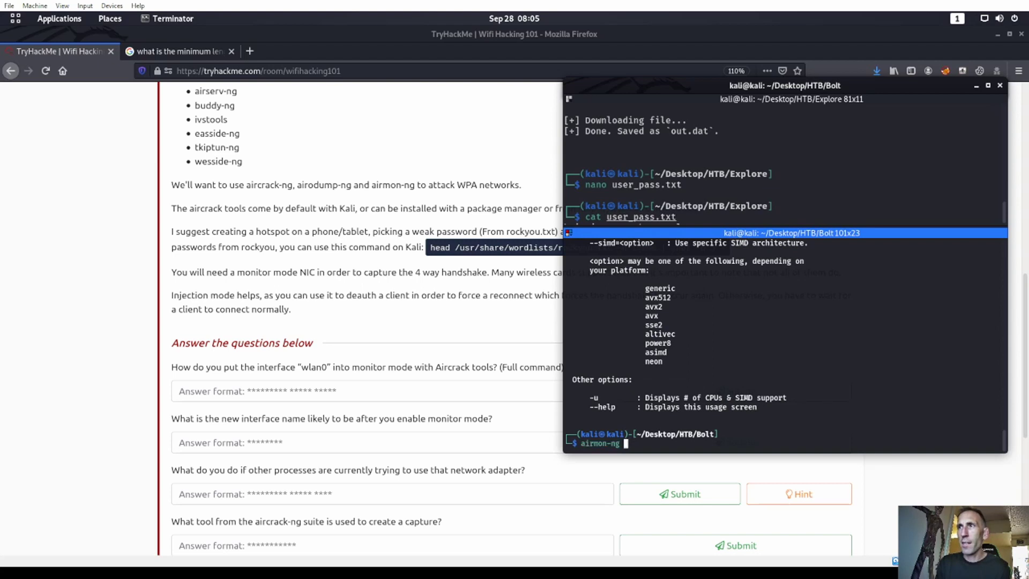
key(Return)
key(Up)
text(sudo)
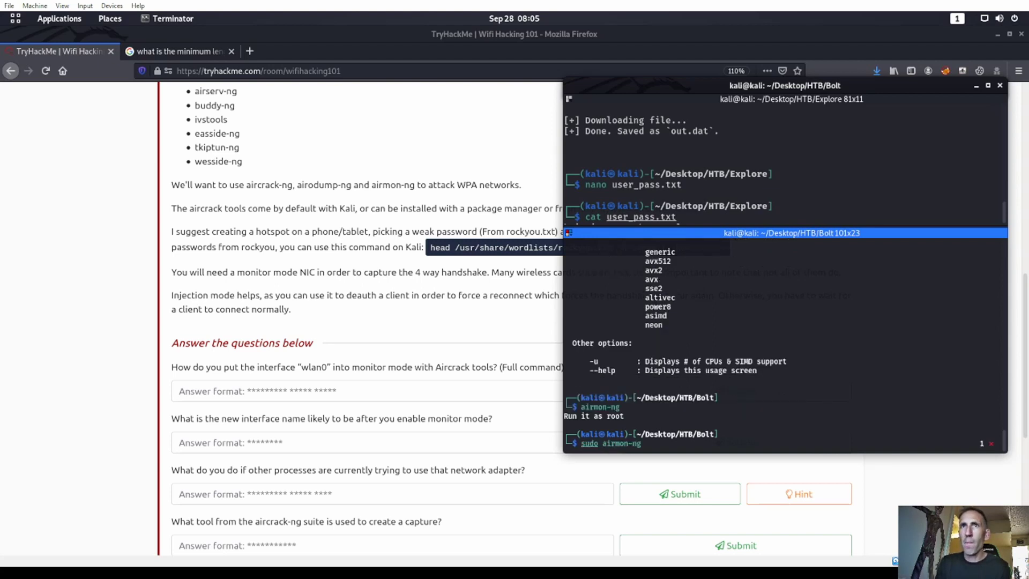
key(Return)
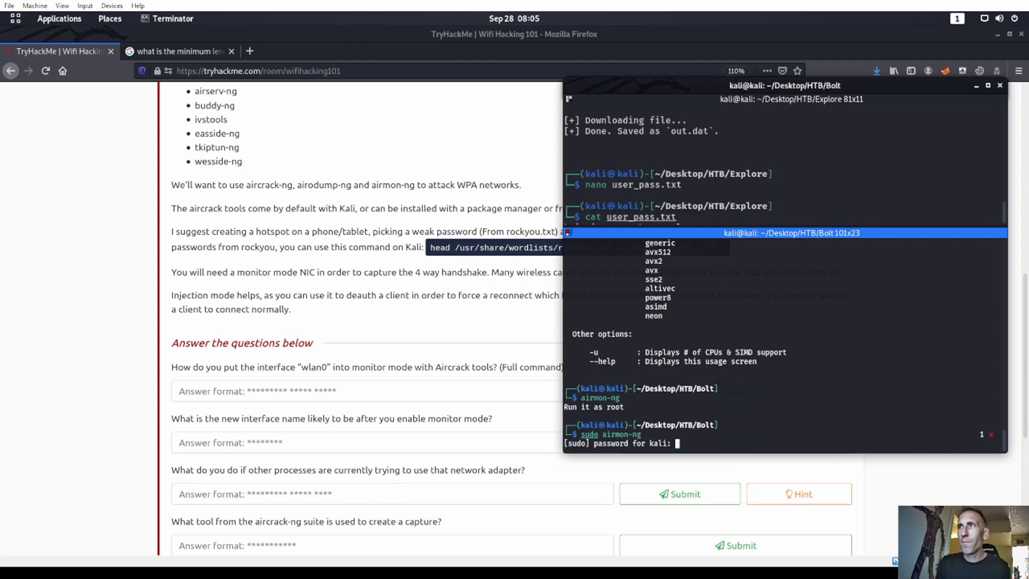
text(kali)
key(Return)
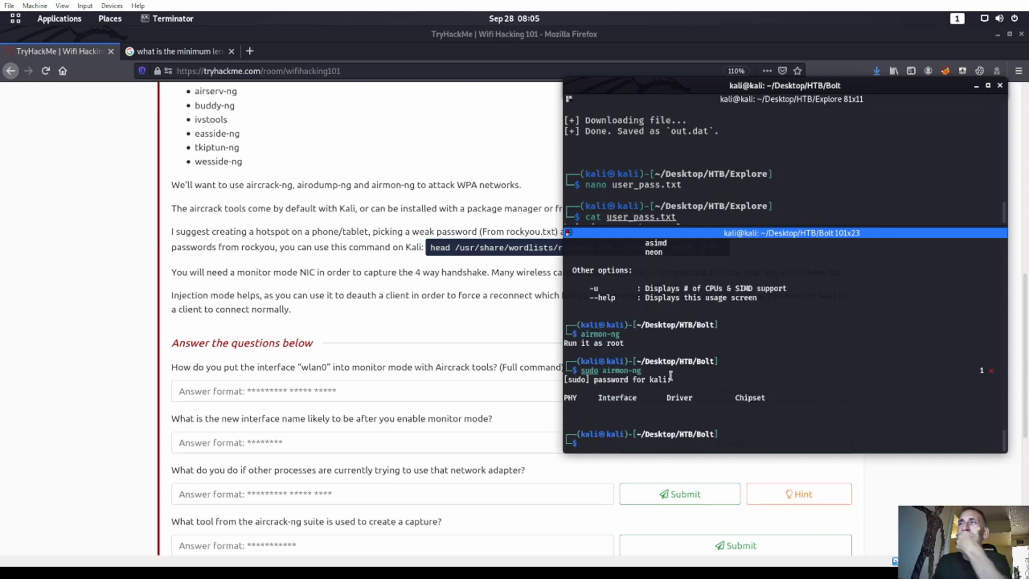
click(347, 391)
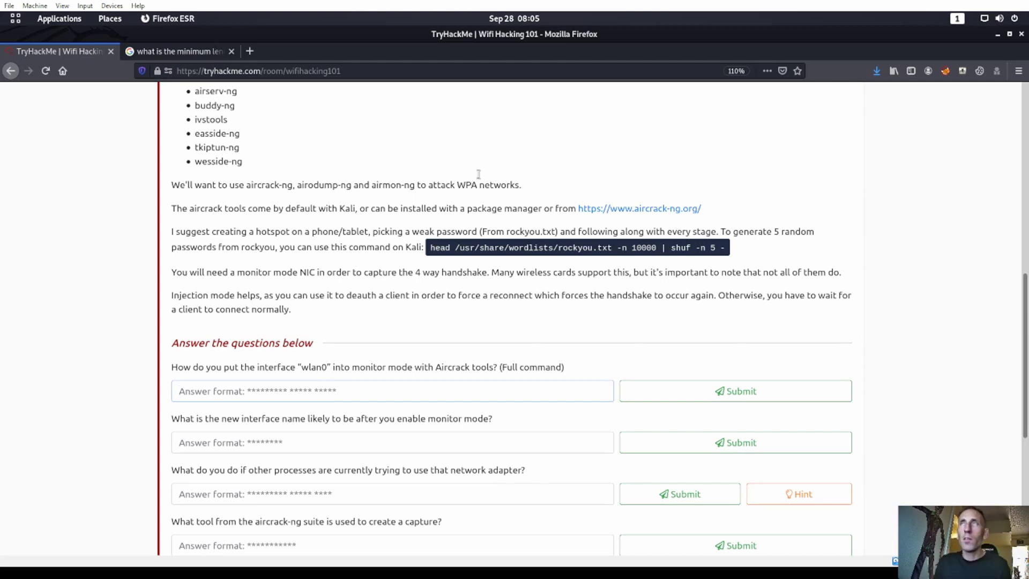
Search Google for 'put wlan0 into monitor mode', which points to sudo airmon-ng start wlan0
click(211, 54)
text(put)
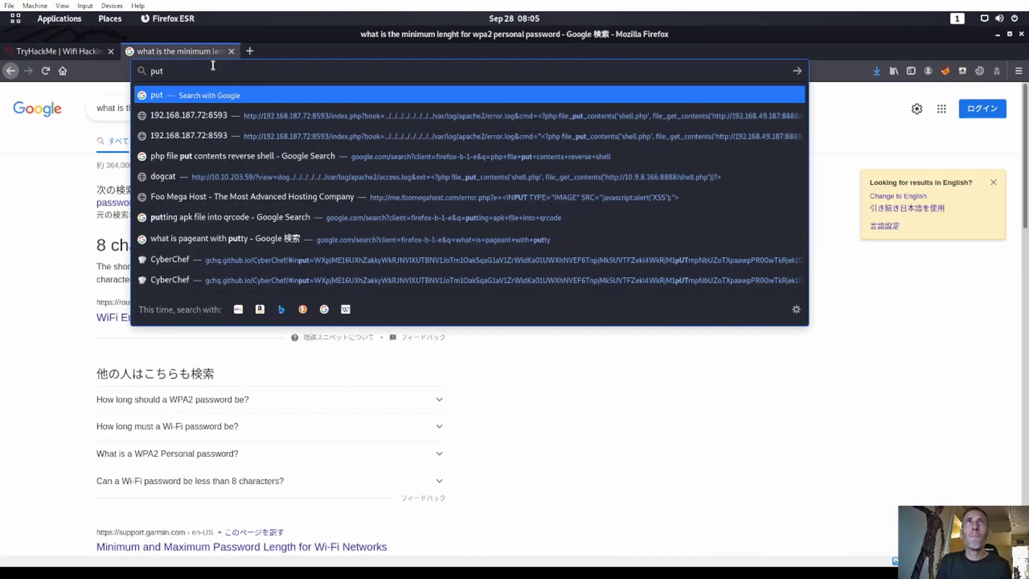
text( wlan0 into mon)
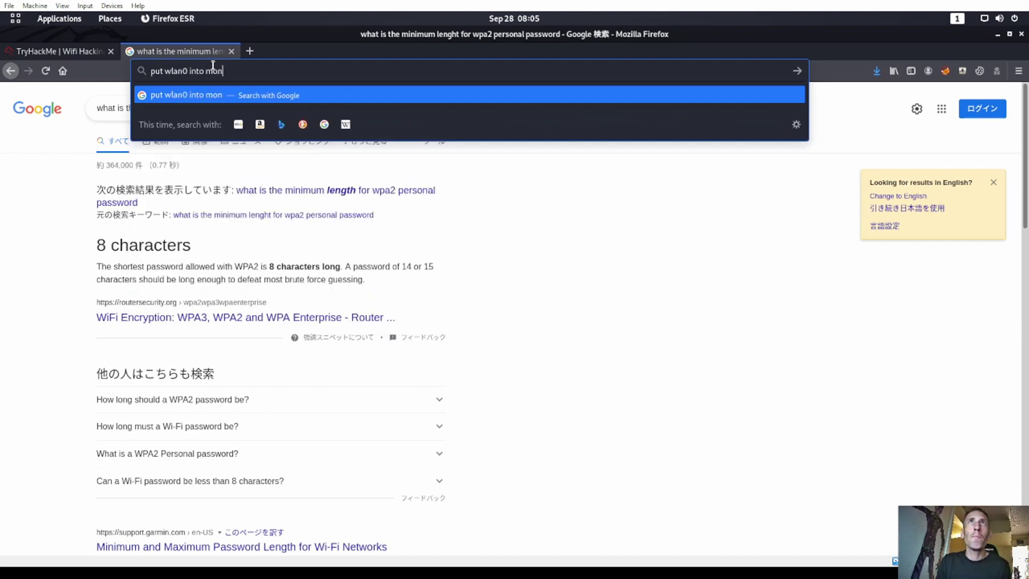
text(titor mode)
key(Return)
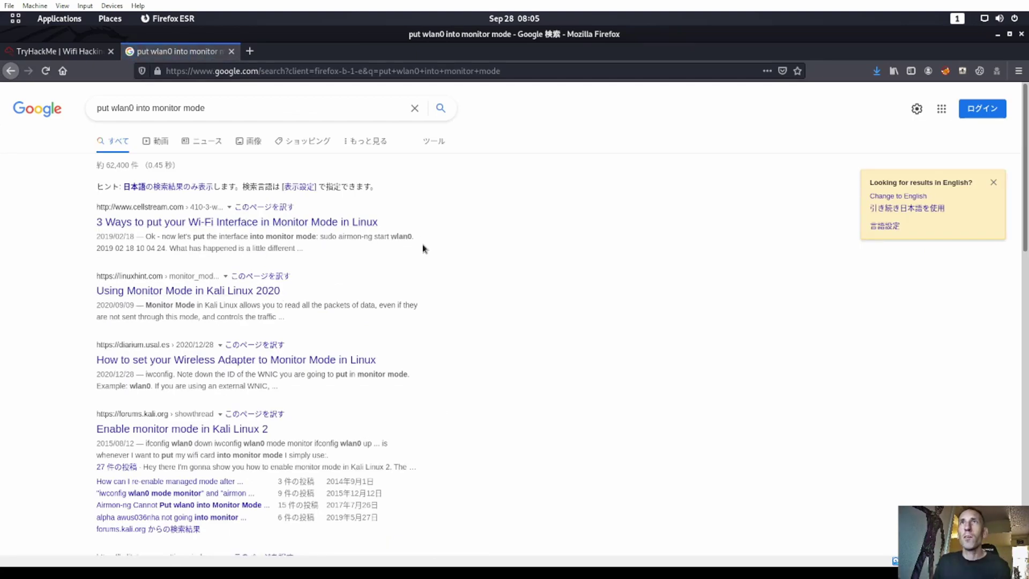
key(super)
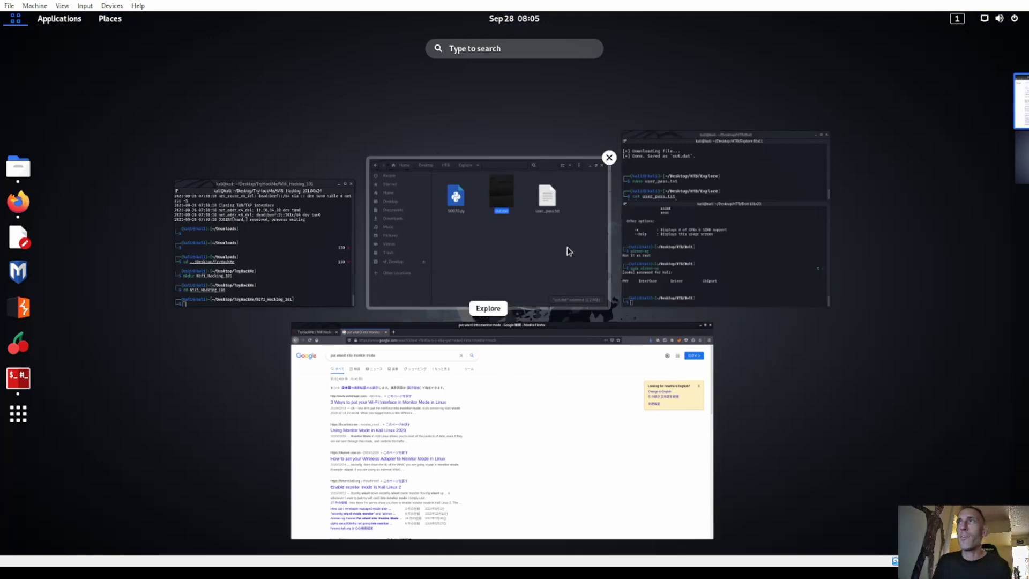
Submit 'airmon-ng start wlan0' and 'wlan0mon' as the first two Task 2 answers
click(515, 398)
click(58, 50)
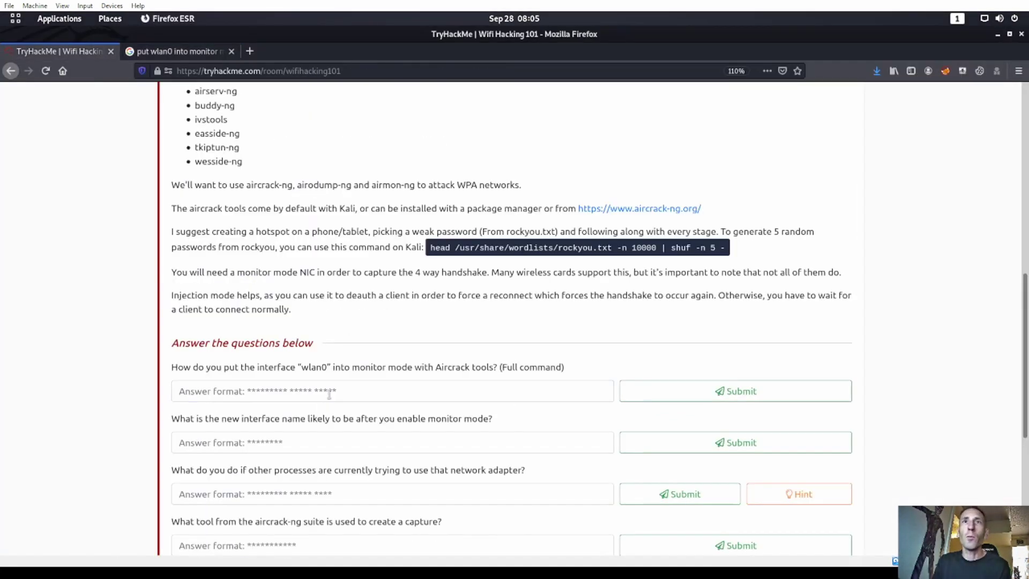
click(330, 391)
text(airmon-ng start wlan0)
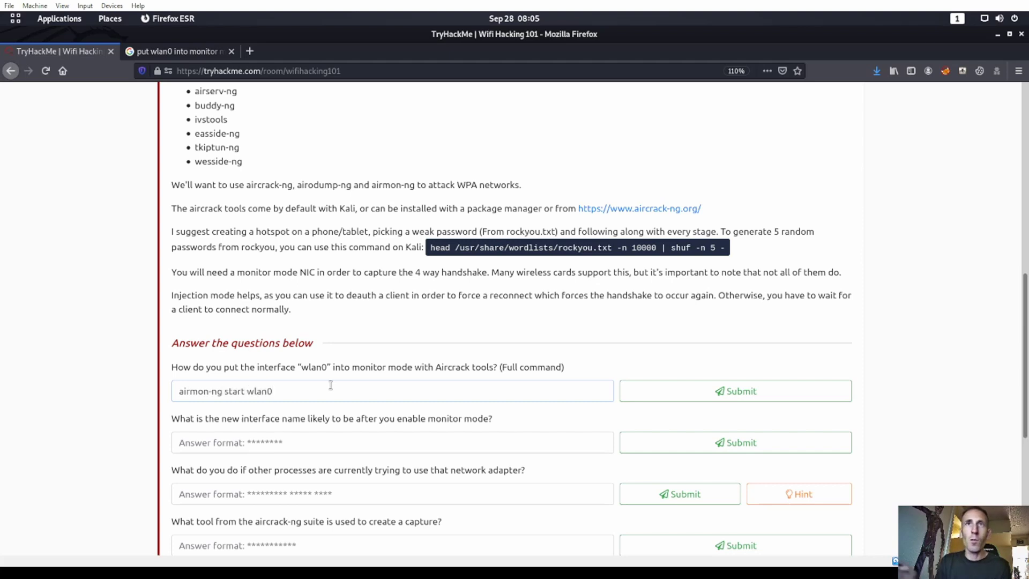
key(Return)
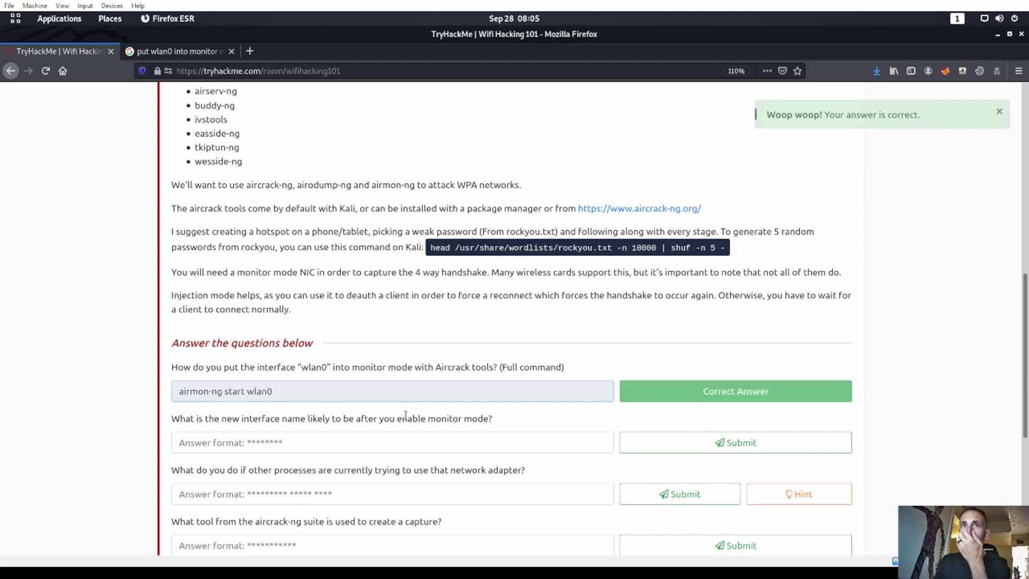
scroll(329, 386, down, 1)
click(289, 407)
text(wlan0mon)
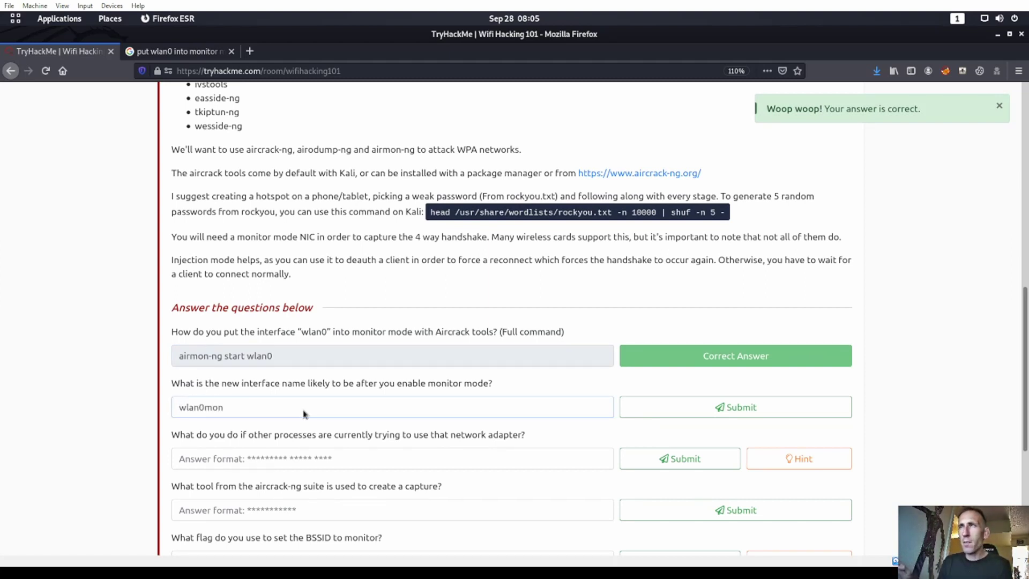
key(Return)
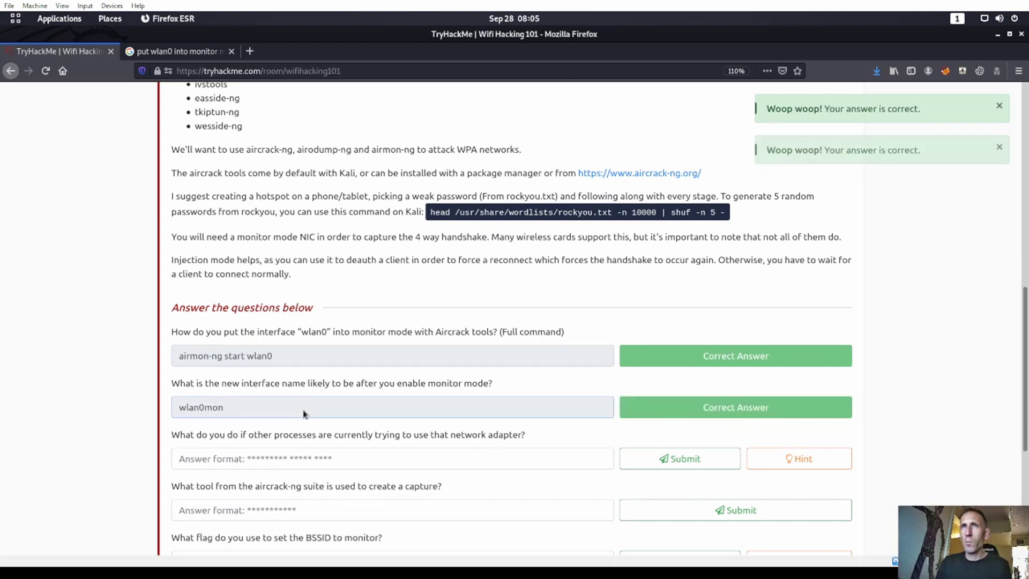
scroll(304, 409, down, 2)
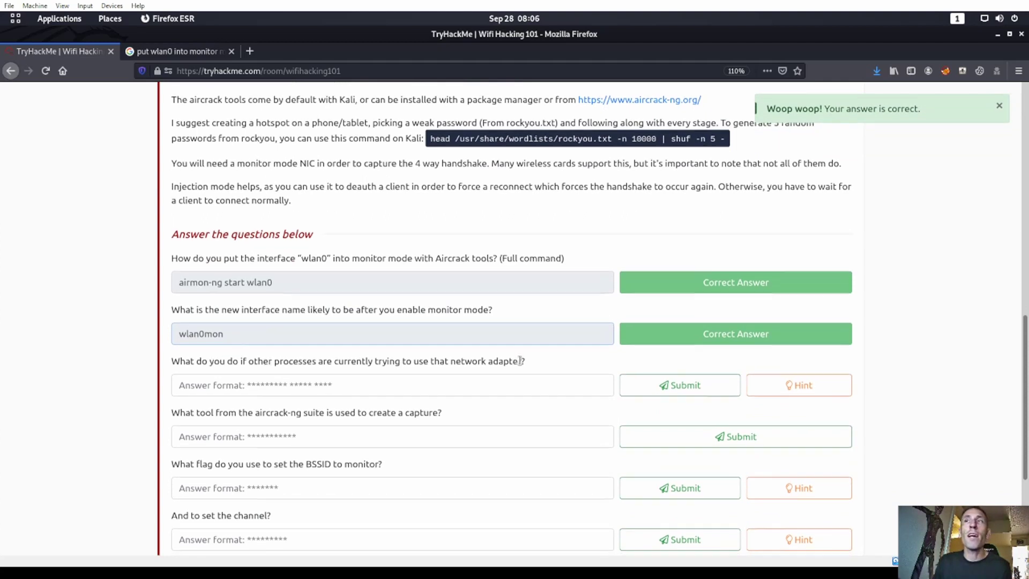
scroll(452, 367, down, 2)
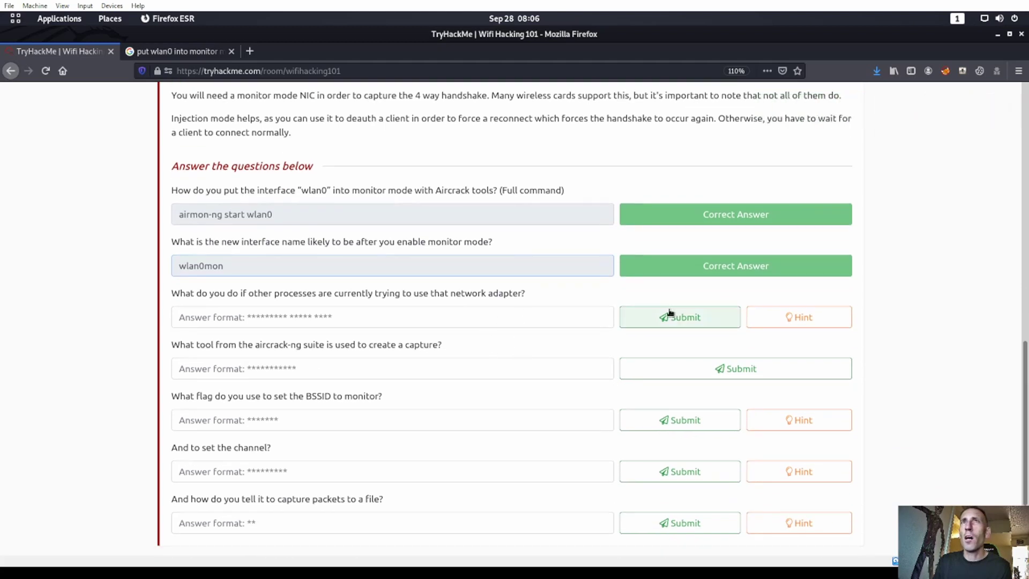
Copy the interfering-processes hint link and load the airmon-ng documentation page in a new tab
click(804, 317)
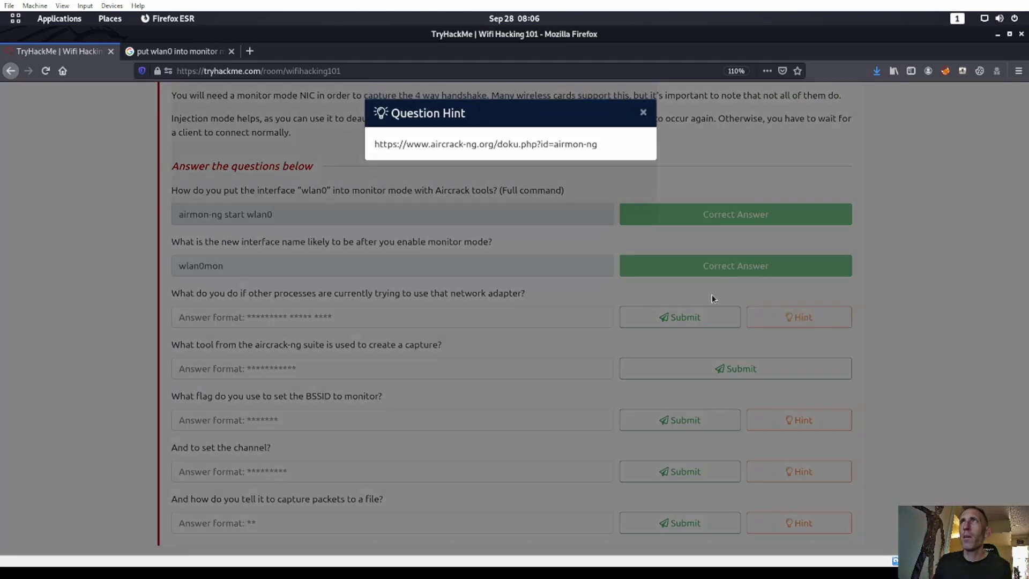
triple_click(539, 144)
key(ctrl+c)
click(642, 117)
key(ctrl+t)
key(ctrl+v)
key(Return)
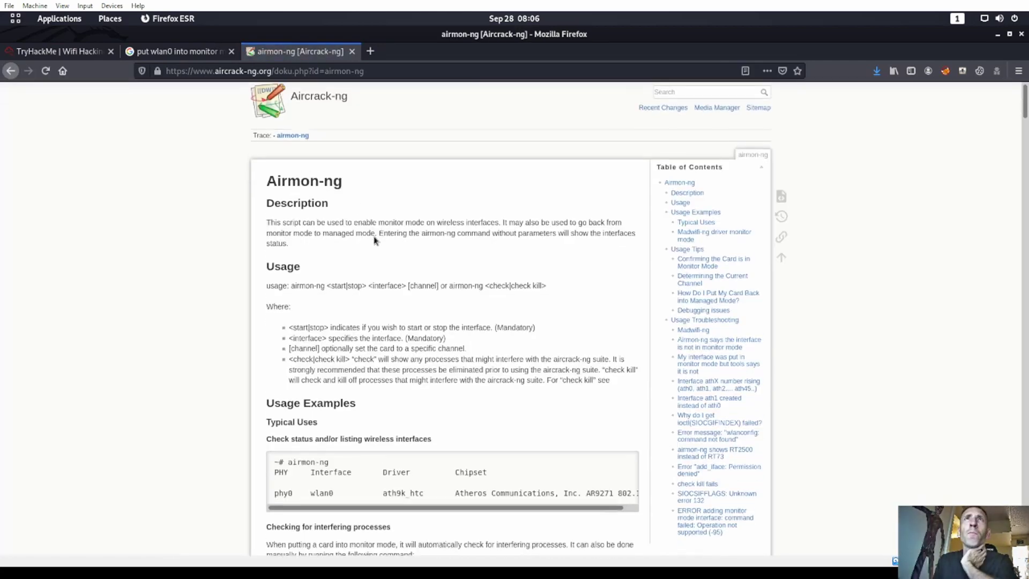
scroll(383, 249, down, 3)
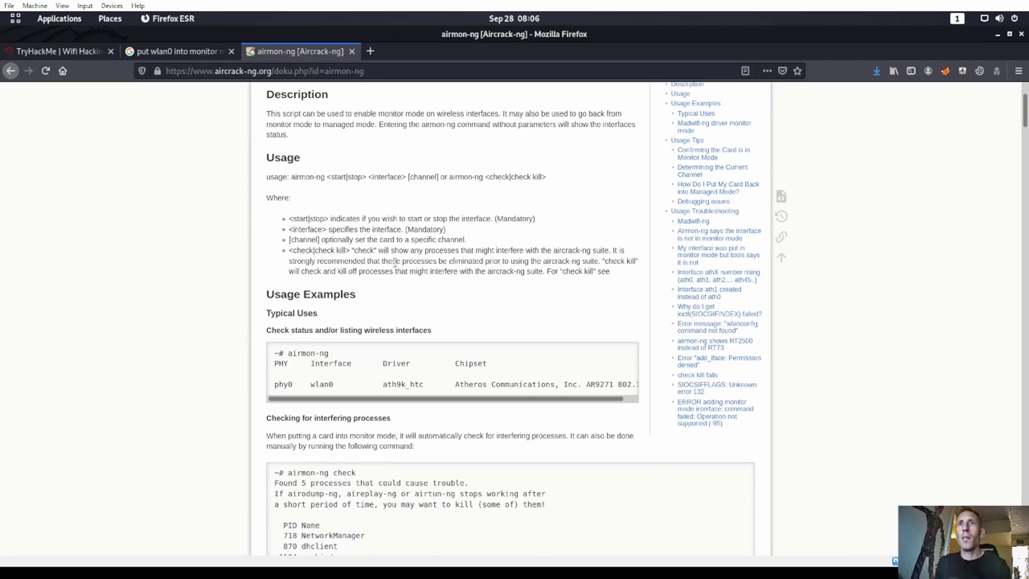
Search the airmon-ng page for 'kill' to locate the check kill option
key(ctrl+f)
text(kill)
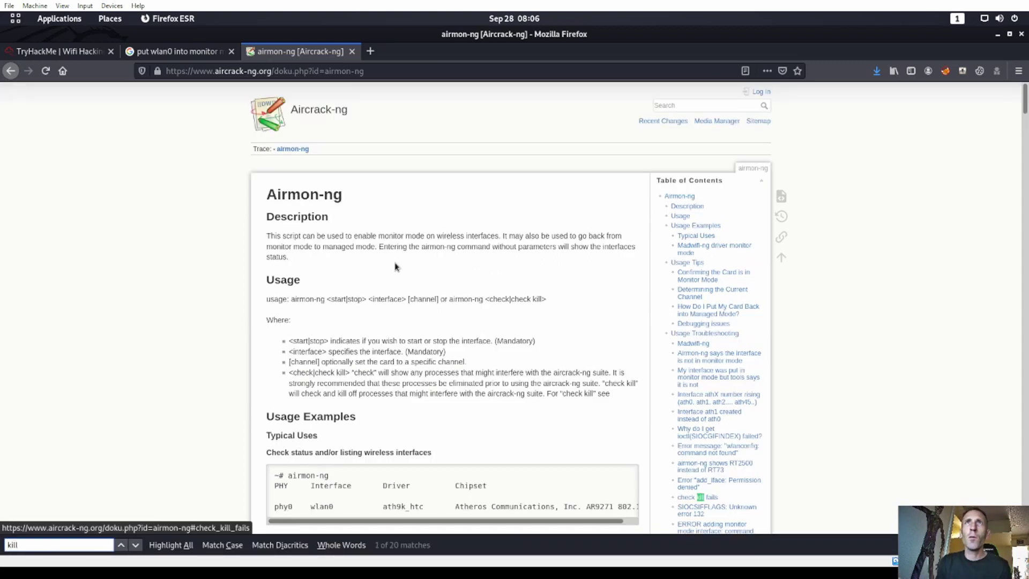
key(Return)
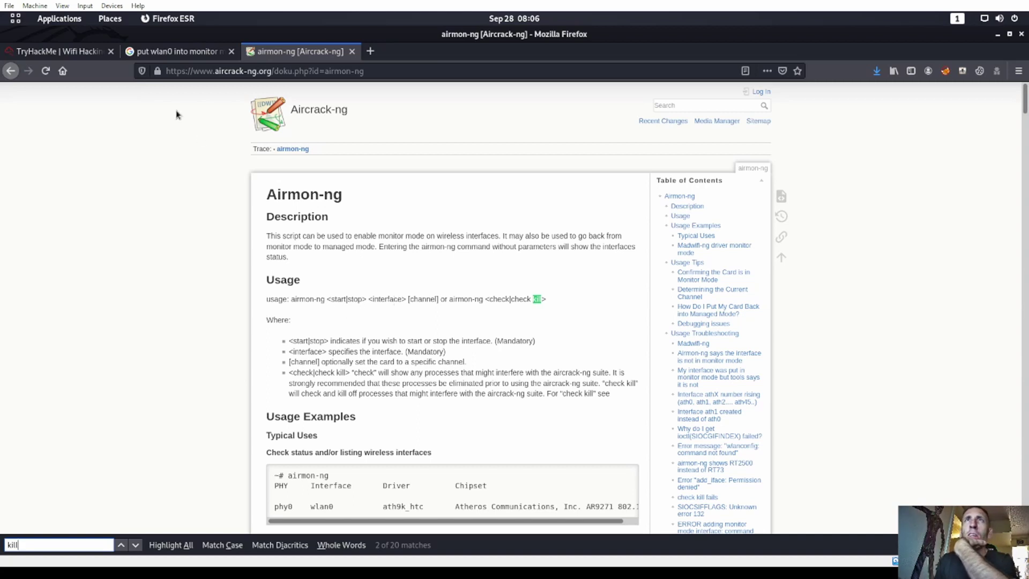
click(178, 51)
click(283, 51)
click(58, 51)
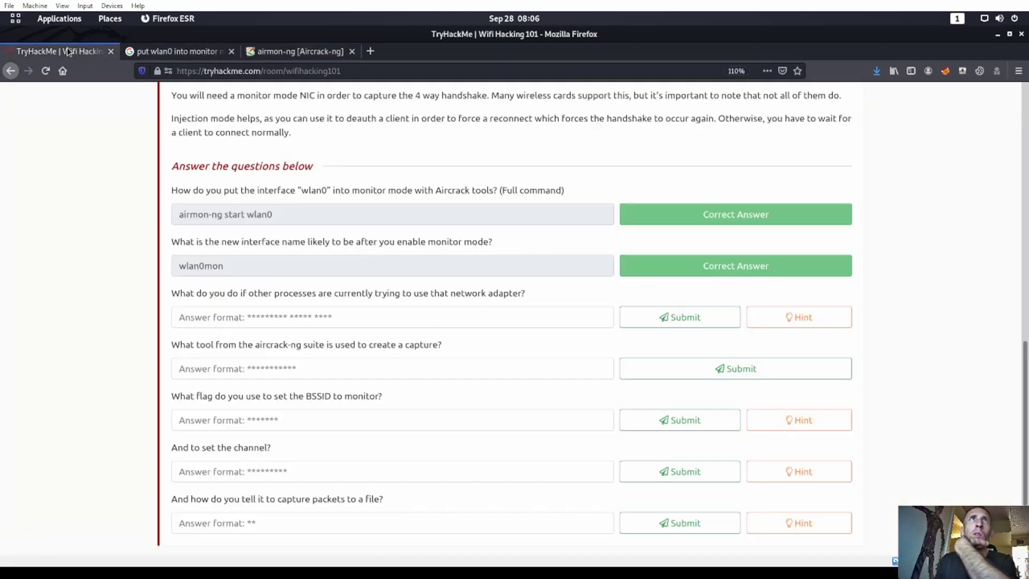
click(335, 319)
text(airmon-ng wlan0 kill)
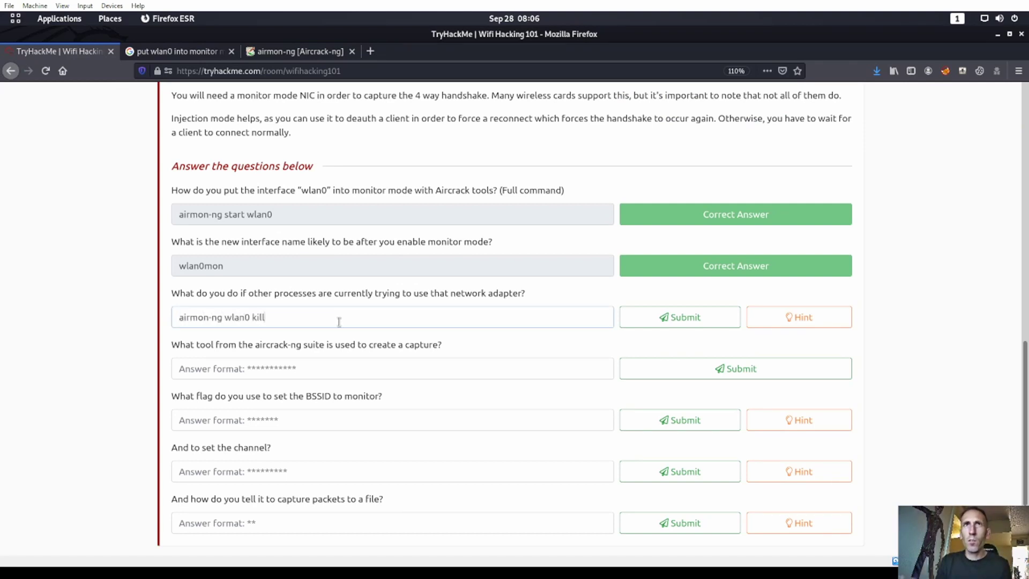
key(Return)
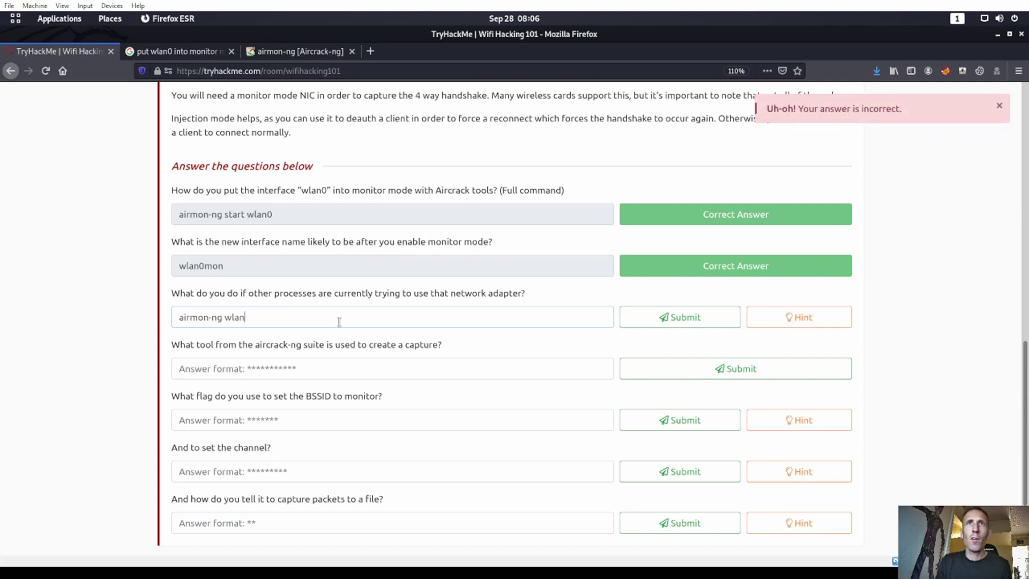
key(ctrl+BackSpace)
key(ctrl+BackSpace)
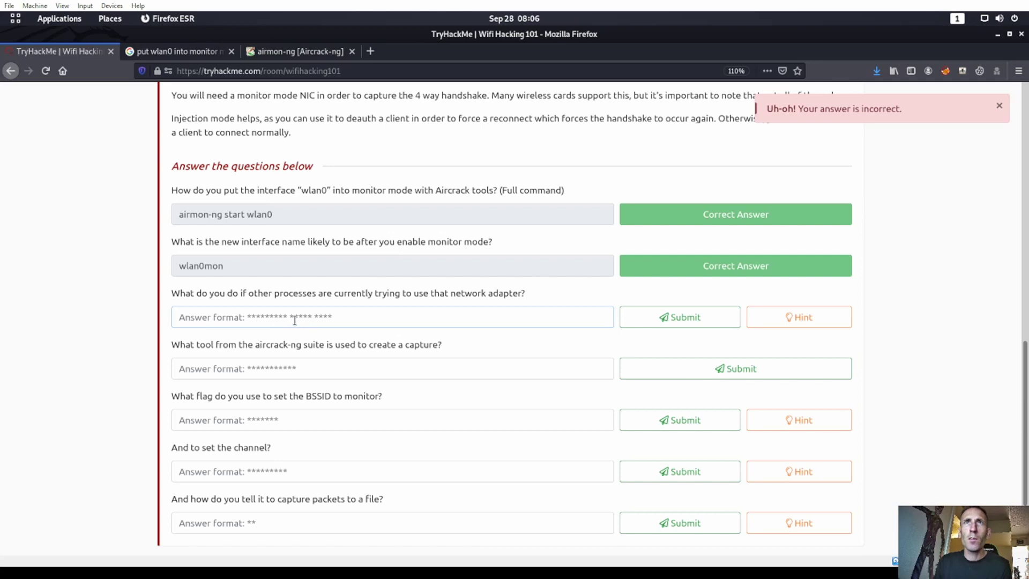
Return to the airmon-ng docs and read the 'Killing interfering processes' airmon-ng check kill example
click(299, 50)
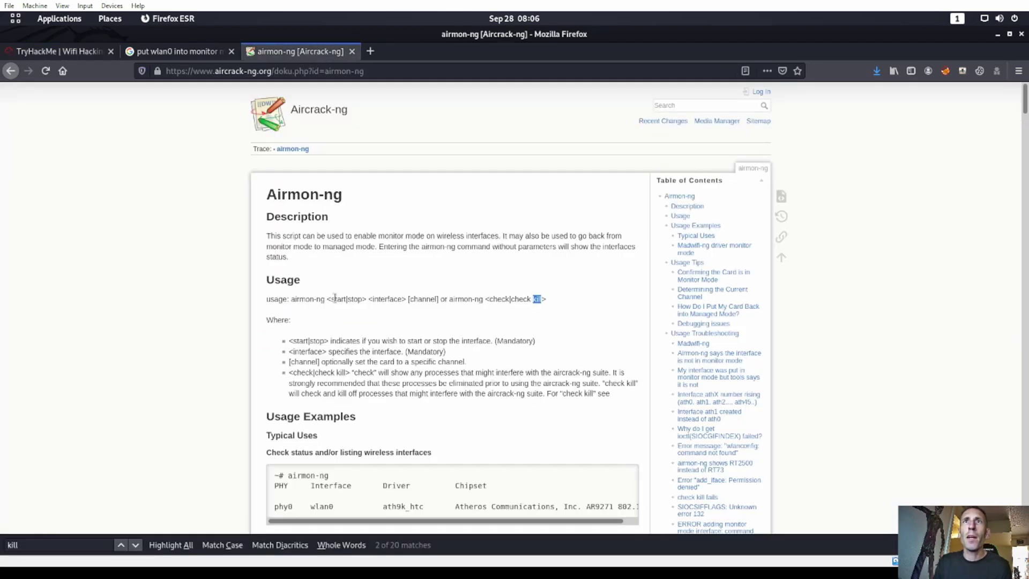
scroll(415, 318, down, 2)
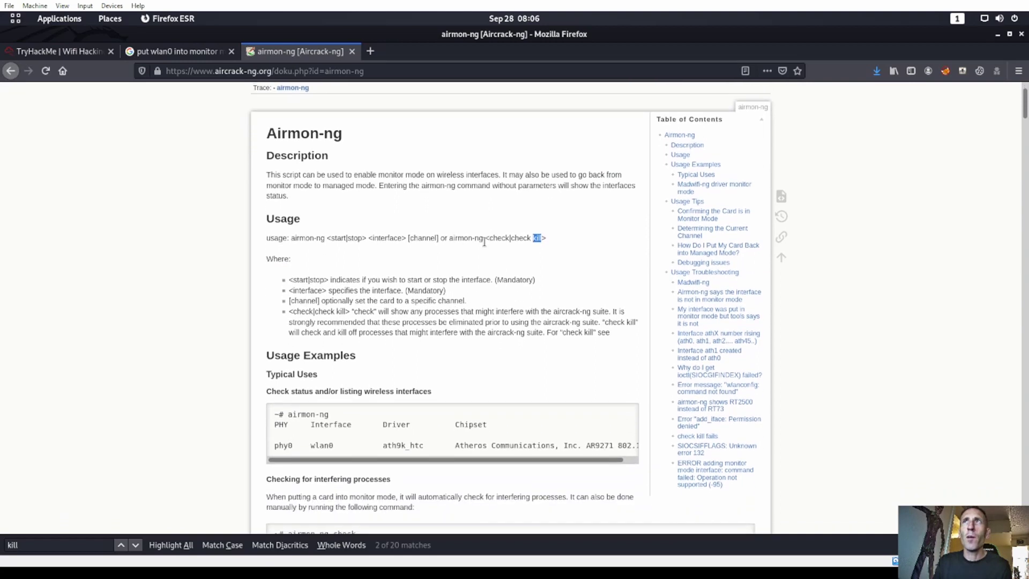
scroll(432, 278, down, 5)
scroll(432, 281, down, 2)
scroll(426, 283, down, 2)
scroll(421, 285, down, 2)
scroll(419, 287, down, 1)
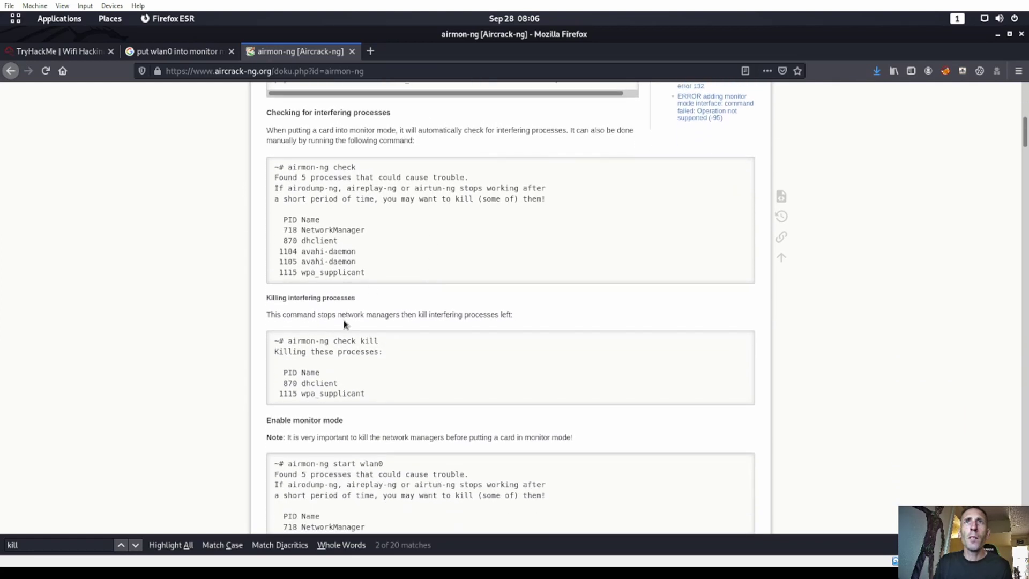
scroll(345, 324, down, 1)
key(super)
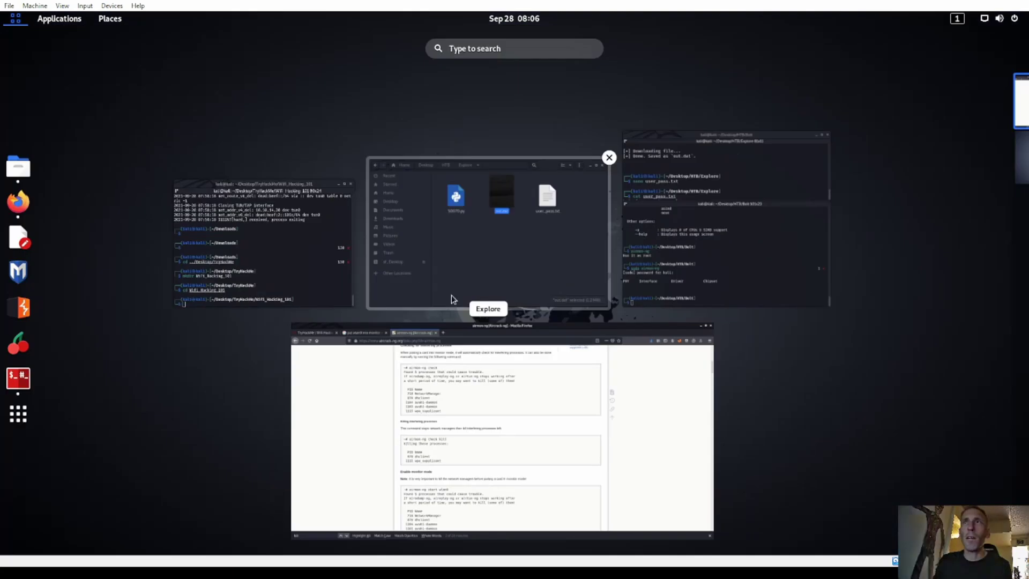
Submit 'airmon-ng check kill' as the interfering-processes answer in TryHackMe
click(453, 374)
key(alt+1)
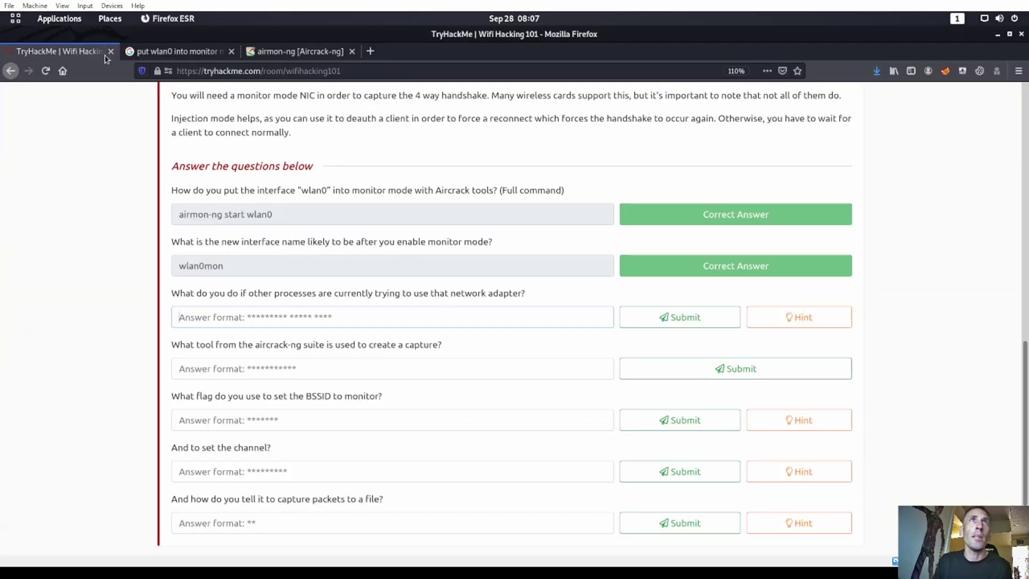
text(airmon-ng check ki)
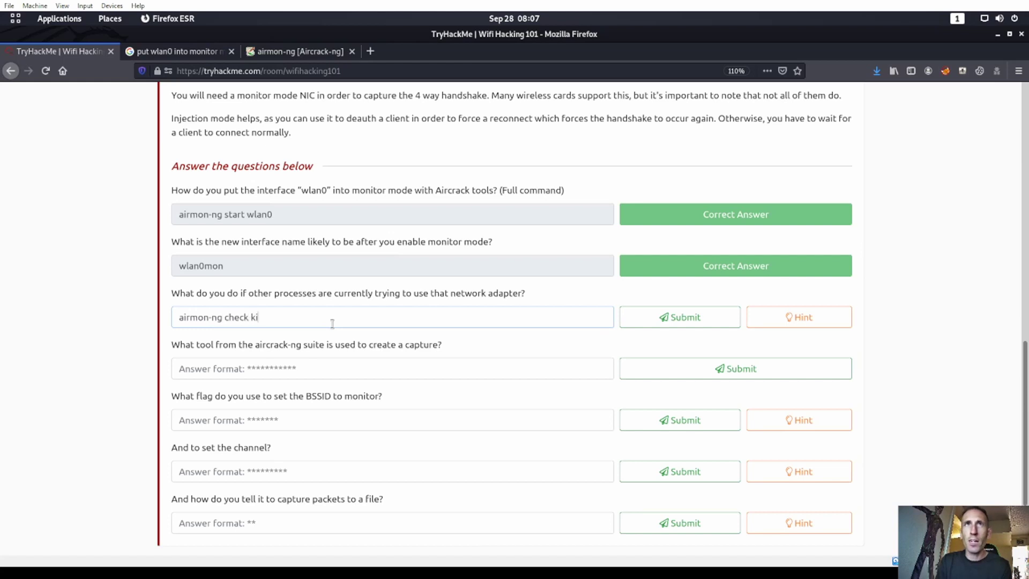
text(ll)
key(Return)
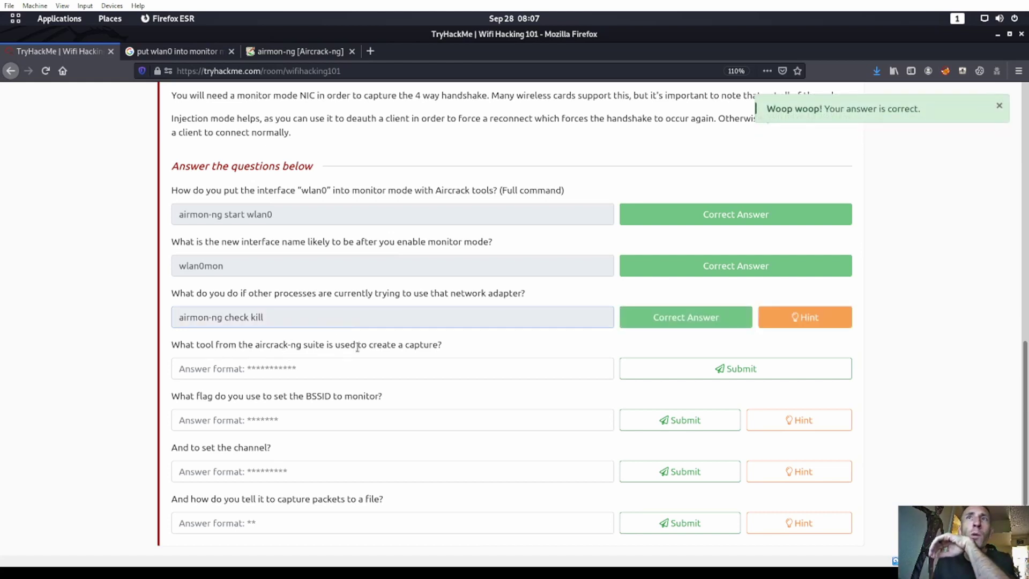
scroll(364, 346, down, 1)
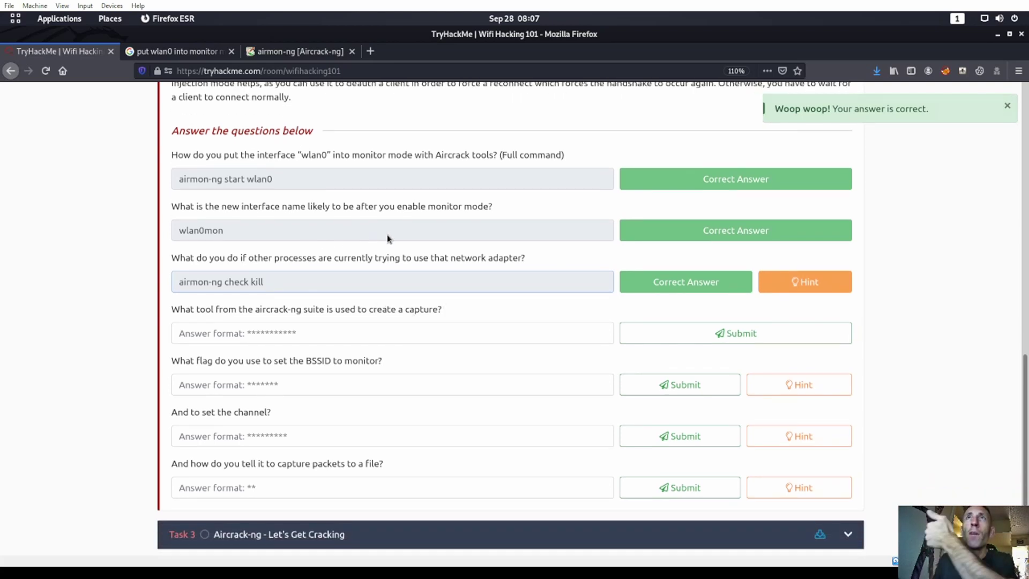
scroll(387, 234, up, 5)
scroll(387, 234, up, 5)
scroll(394, 235, up, 2)
scroll(484, 297, down, 3)
scroll(437, 312, down, 1)
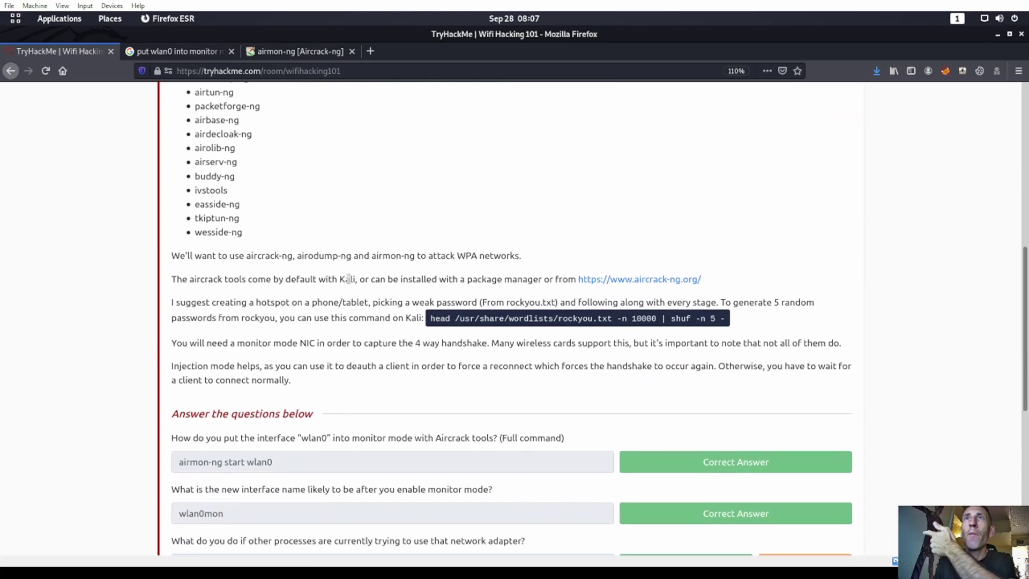
scroll(381, 278, down, 3)
scroll(382, 278, down, 3)
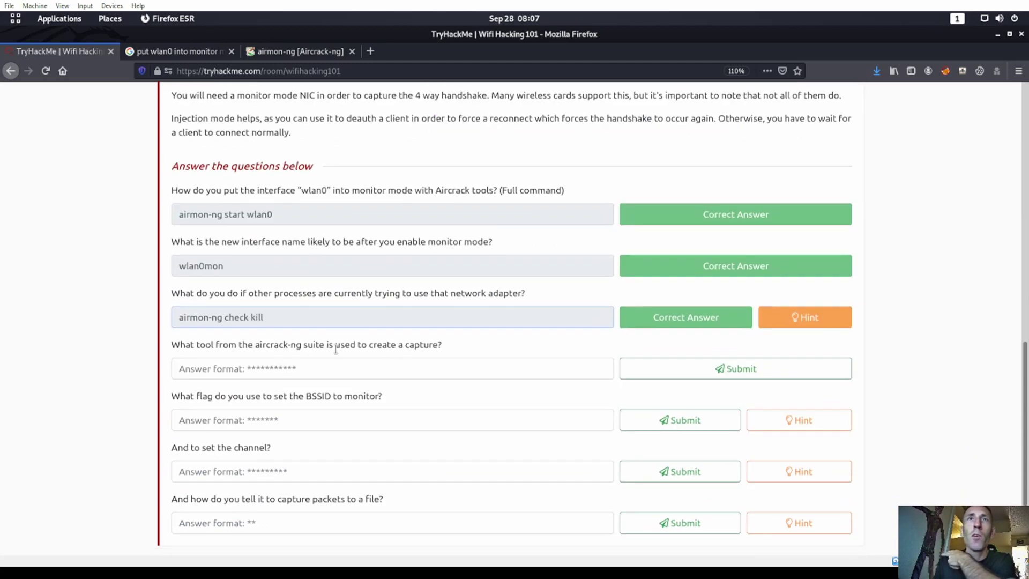
Answer the capture-tool and BSSID-flag questions with 'airodump-ng' and '--bssid'
click(327, 368)
text(airo)
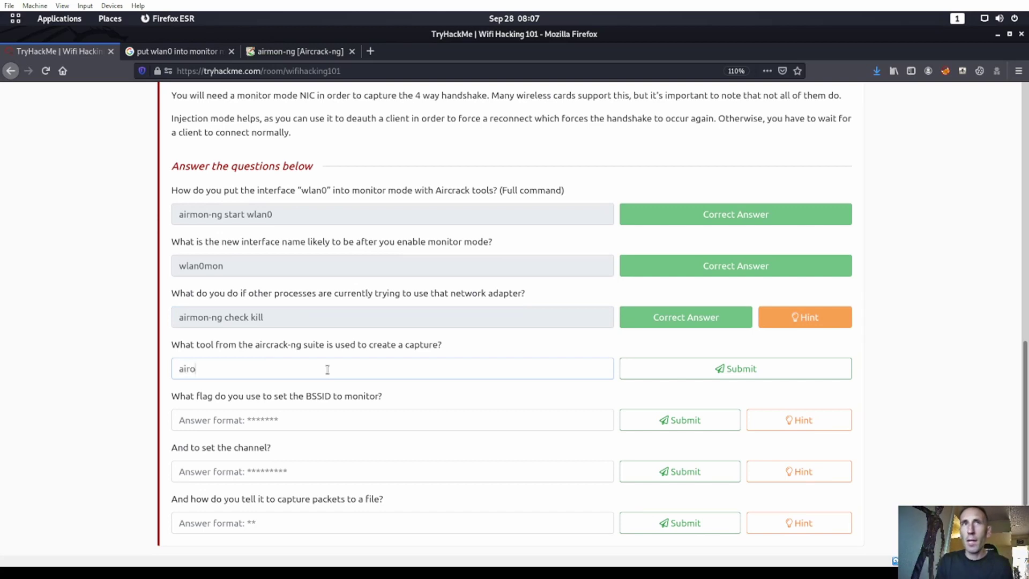
text(dump-ng)
key(Return)
scroll(242, 377, down, 1)
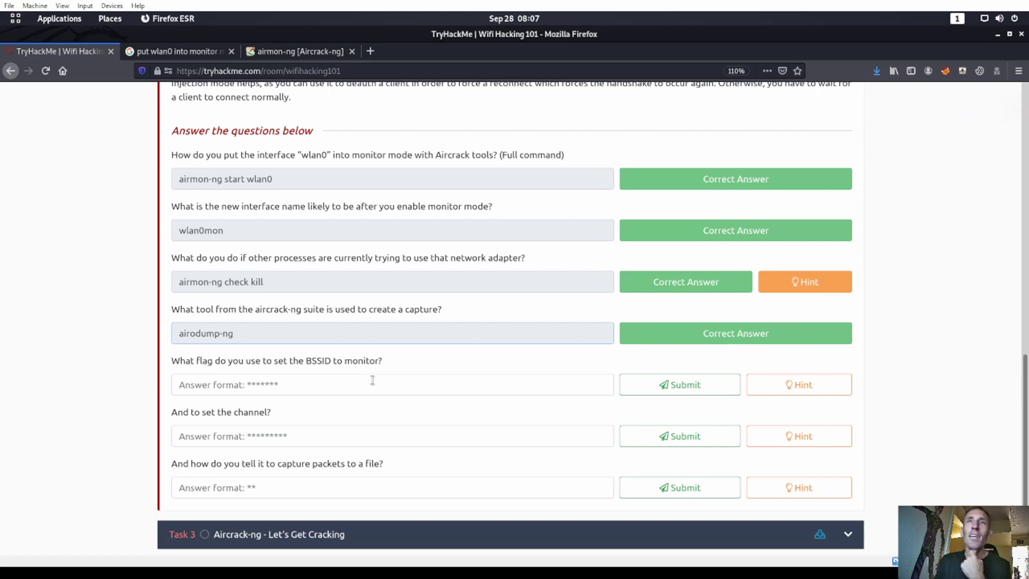
click(353, 384)
text(--bssid)
key(Return)
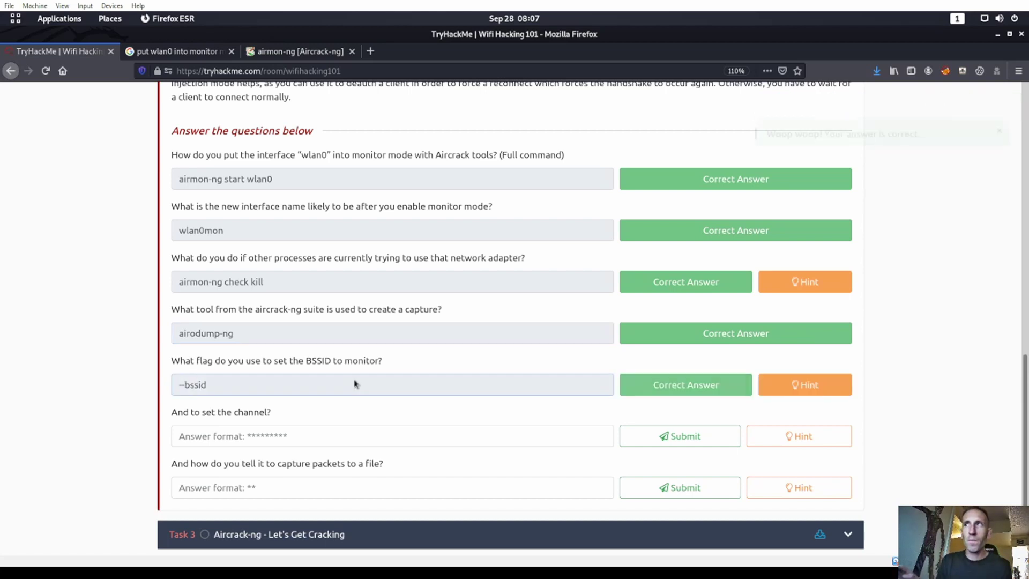
click(296, 436)
scroll(304, 413, down, 1)
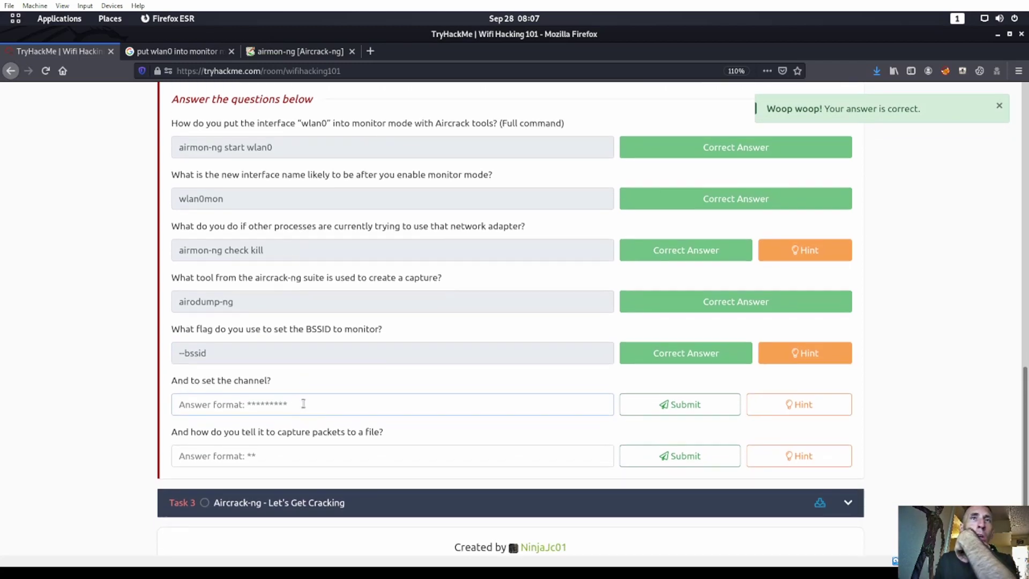
Search the airmon-ng page for 'channel', stepping through every match to the [channel] usage line
click(302, 50)
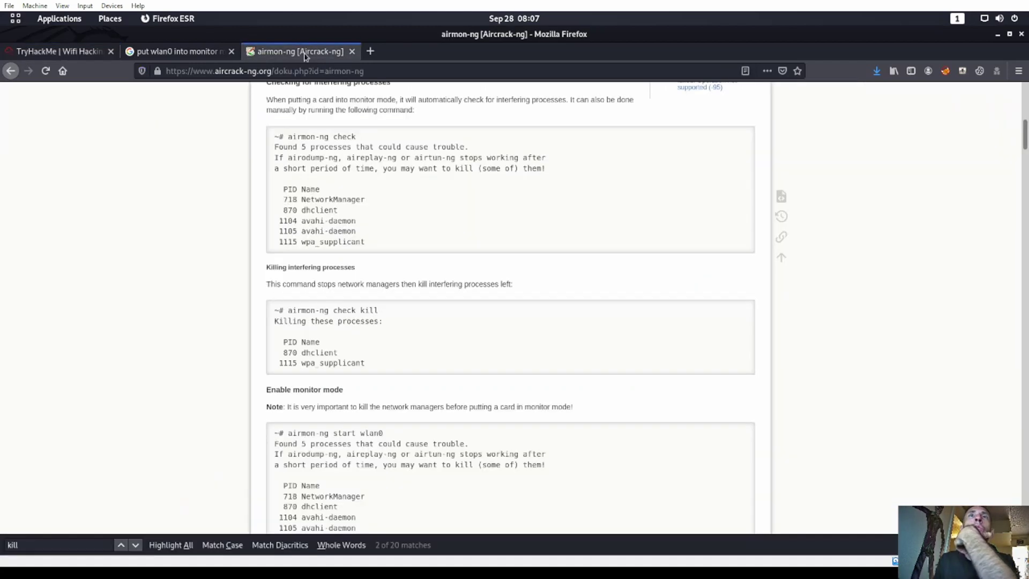
scroll(390, 353, down, 1)
scroll(461, 360, down, 5)
scroll(461, 360, down, 3)
scroll(461, 358, down, 3)
scroll(458, 357, down, 3)
scroll(459, 357, down, 3)
scroll(459, 358, down, 2)
scroll(458, 357, down, 3)
scroll(459, 360, down, 2)
scroll(458, 359, down, 2)
scroll(475, 366, down, 2)
scroll(499, 372, down, 2)
scroll(498, 371, down, 3)
scroll(499, 371, down, 3)
scroll(508, 373, down, 3)
scroll(517, 376, down, 3)
scroll(516, 375, down, 3)
scroll(517, 375, down, 2)
scroll(515, 375, down, 2)
scroll(512, 375, down, 1)
key(ctrl+f)
text(channel)
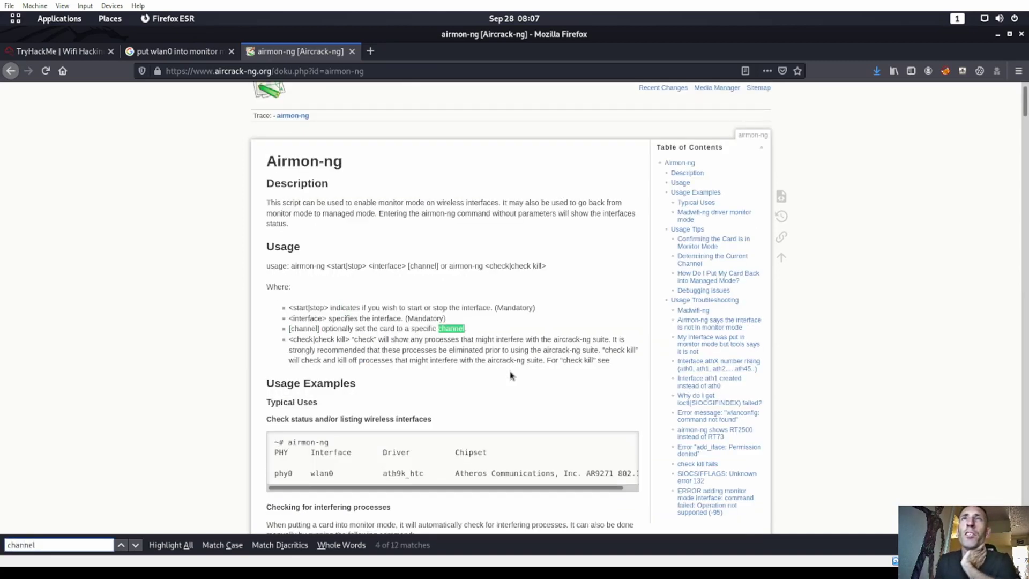
key(Return)
key(Return)
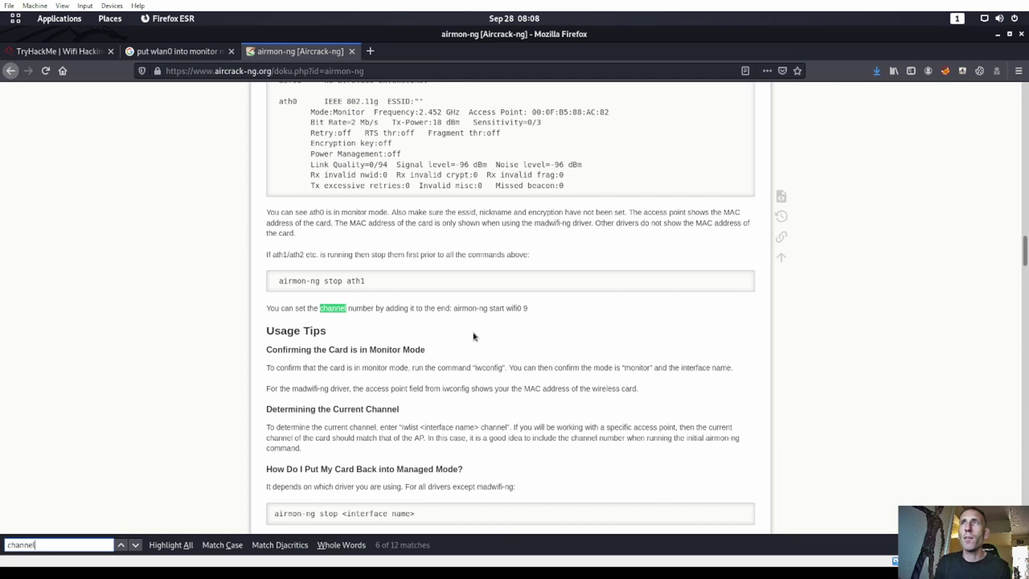
key(super)
key(super)
key(Return)
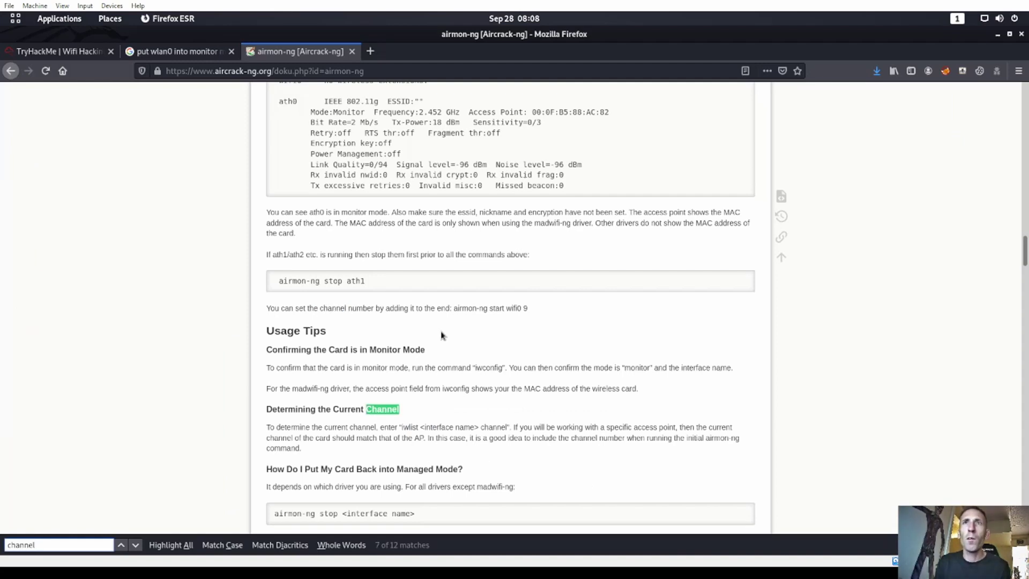
key(Return)
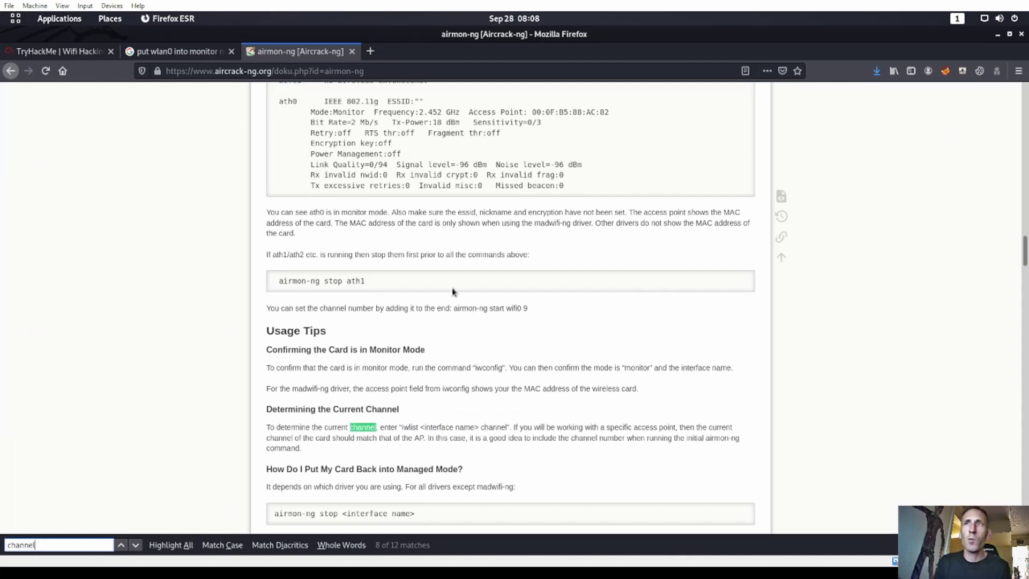
scroll(482, 382, down, 3)
scroll(537, 310, down, 3)
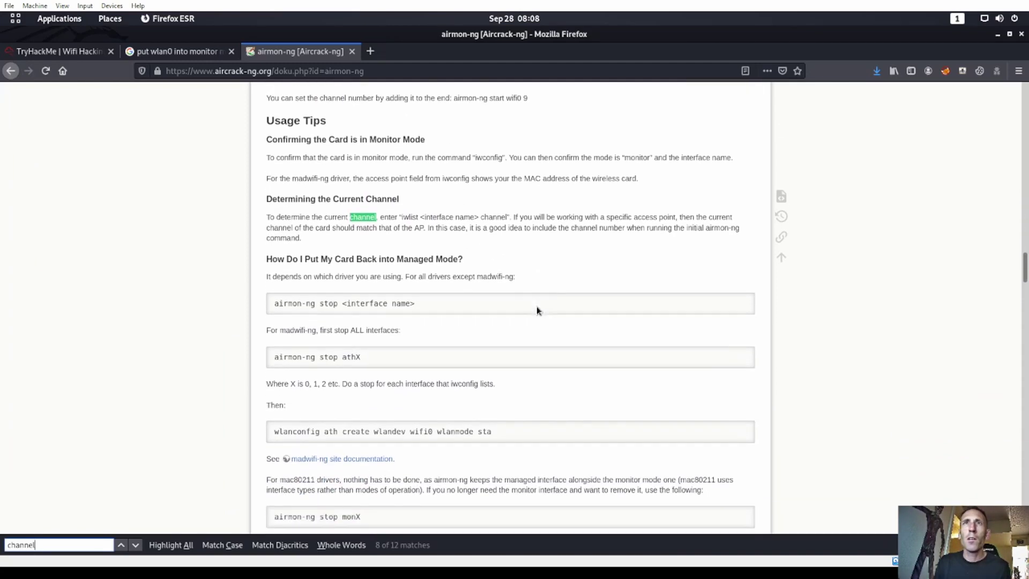
key(Return)
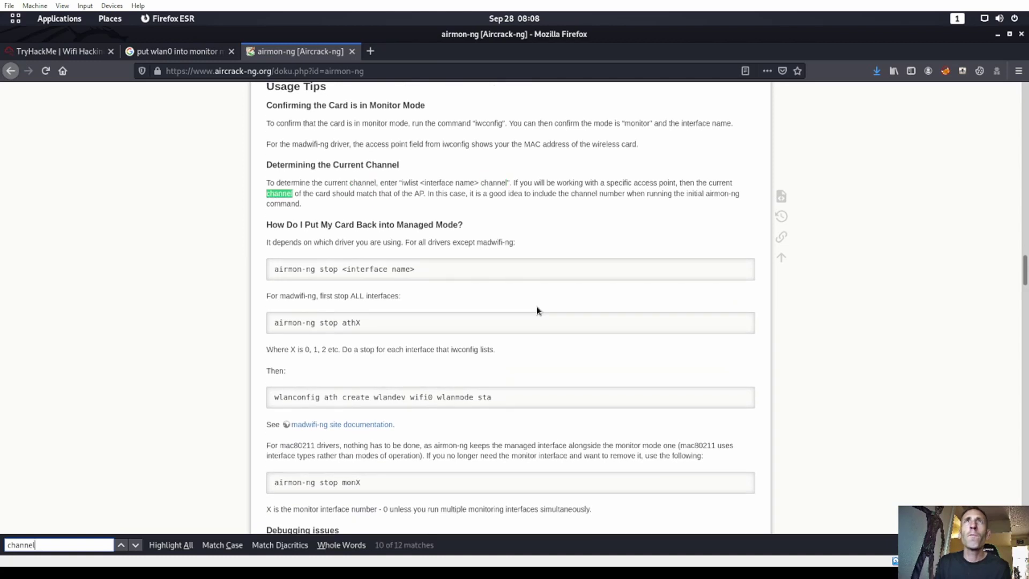
key(Return)
key(Return)
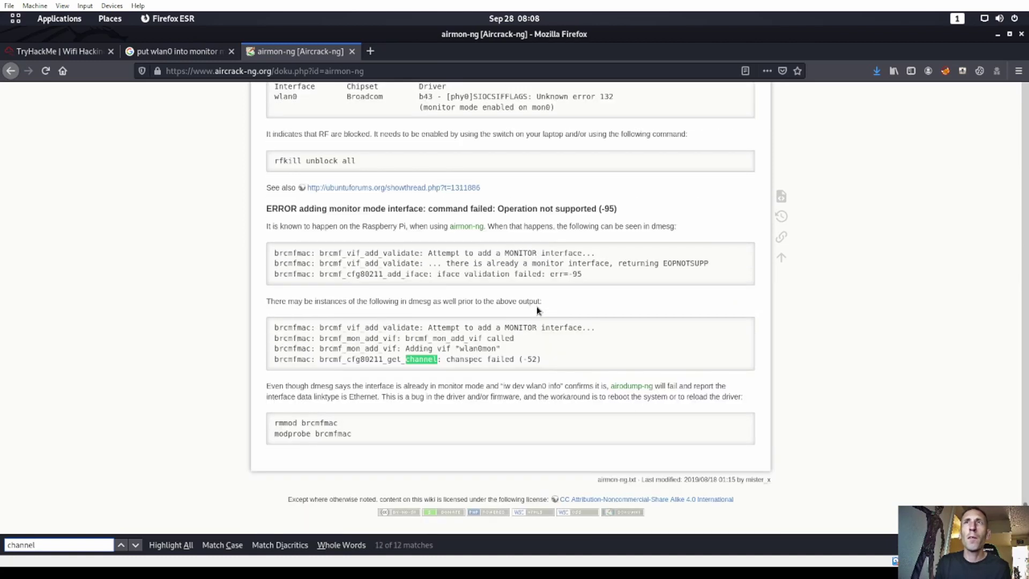
key(Return)
key(Return)
key(super)
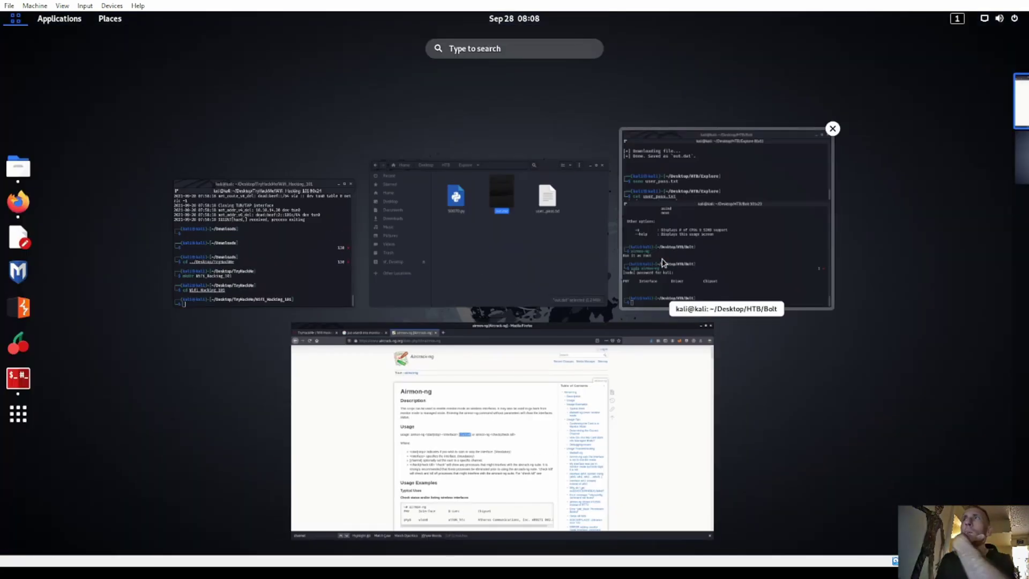
Run 'sudo airmon-ng --help' and then 'sudo airmon-ng start' to view its usage
click(663, 259)
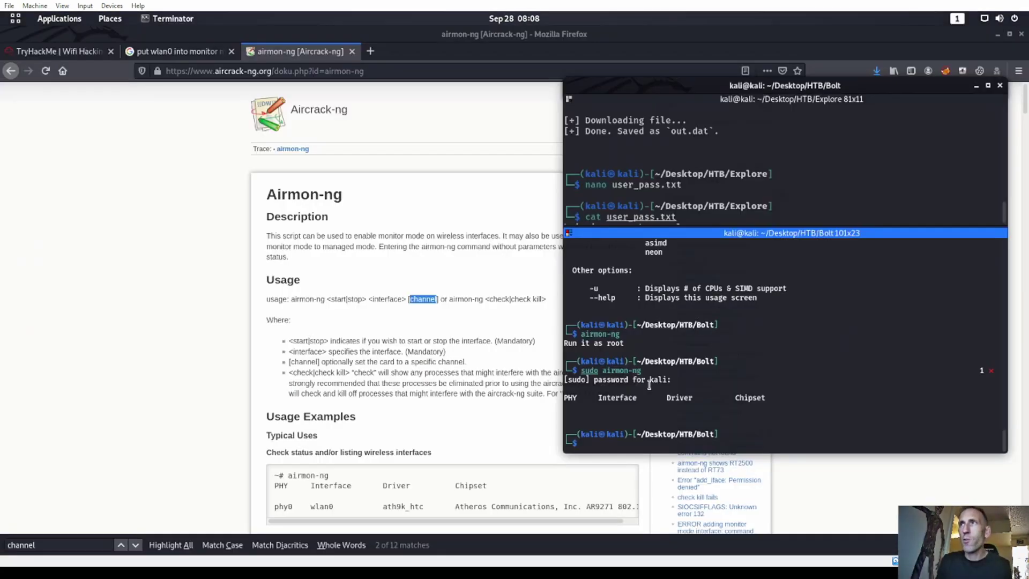
text(sudo airmon-ng --help)
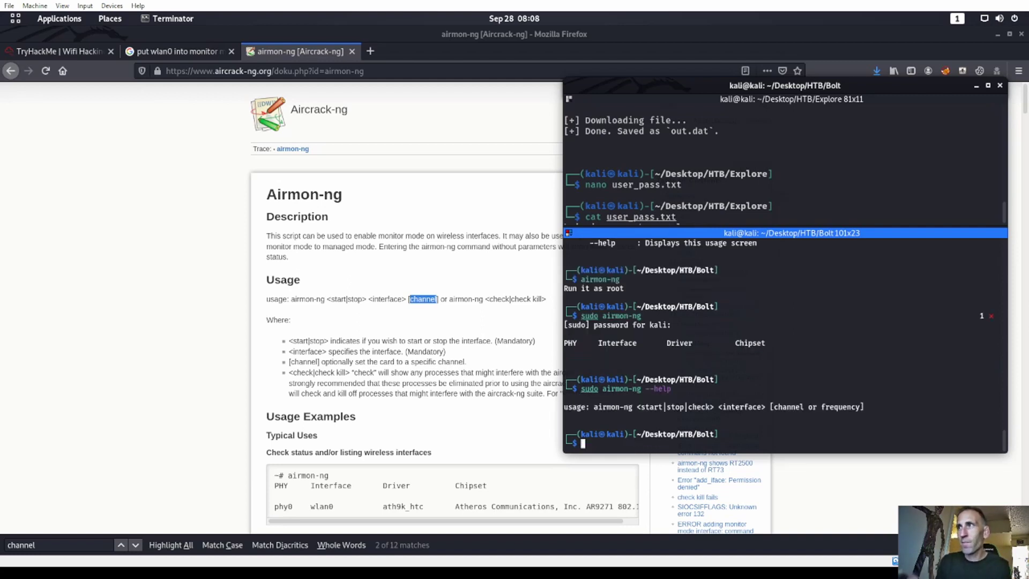
key(Return)
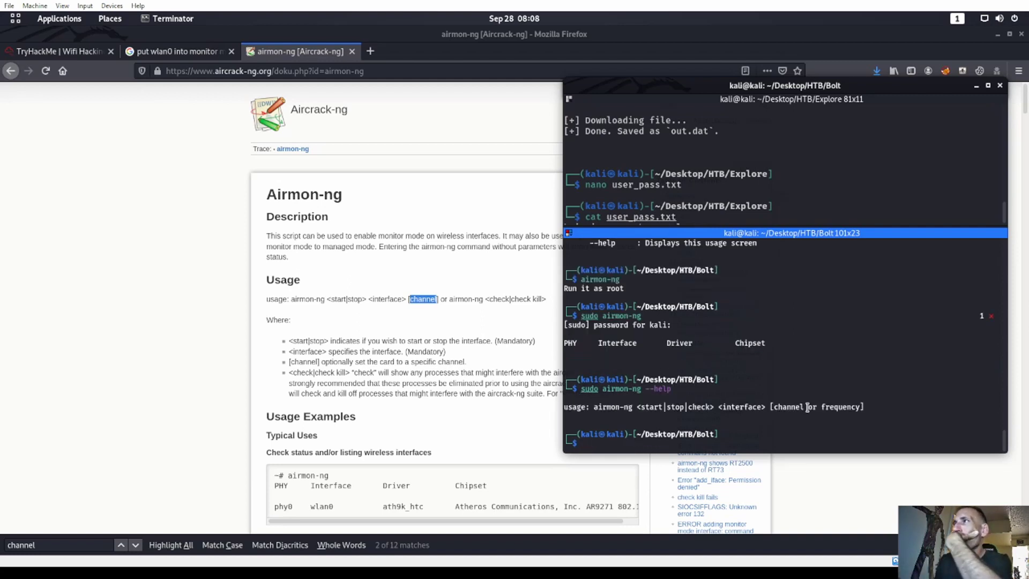
key(Up)
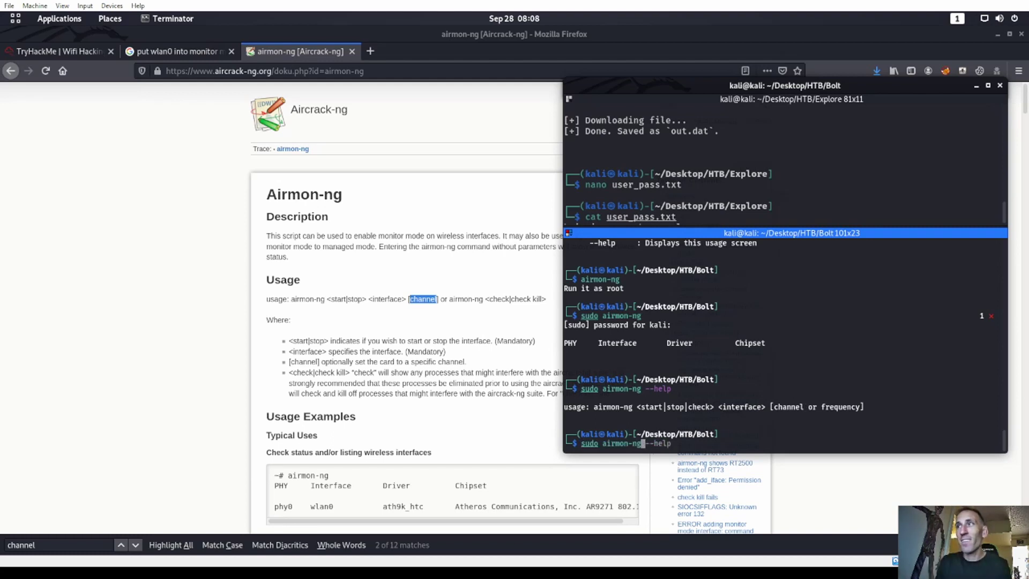
text( start)
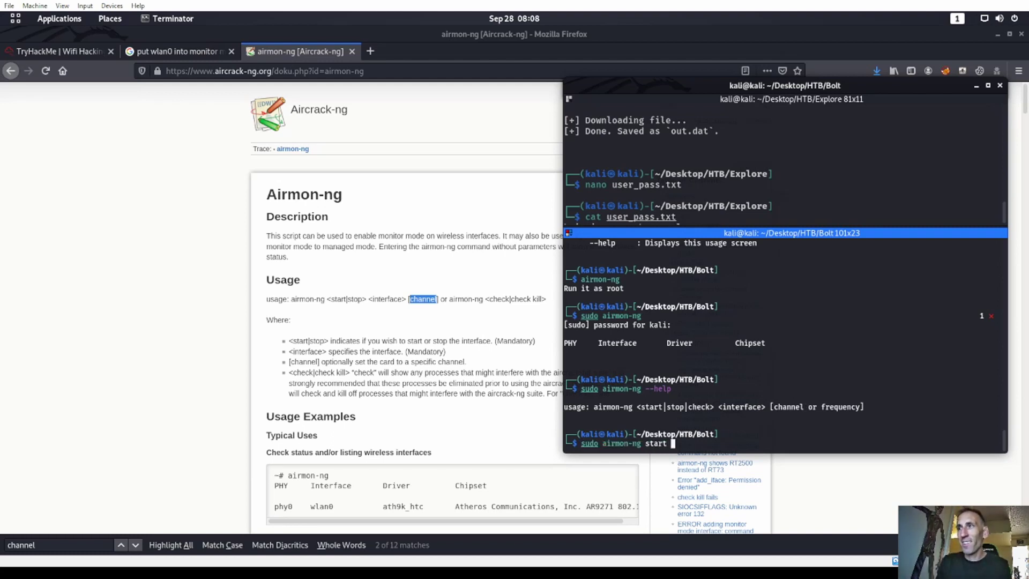
key(Return)
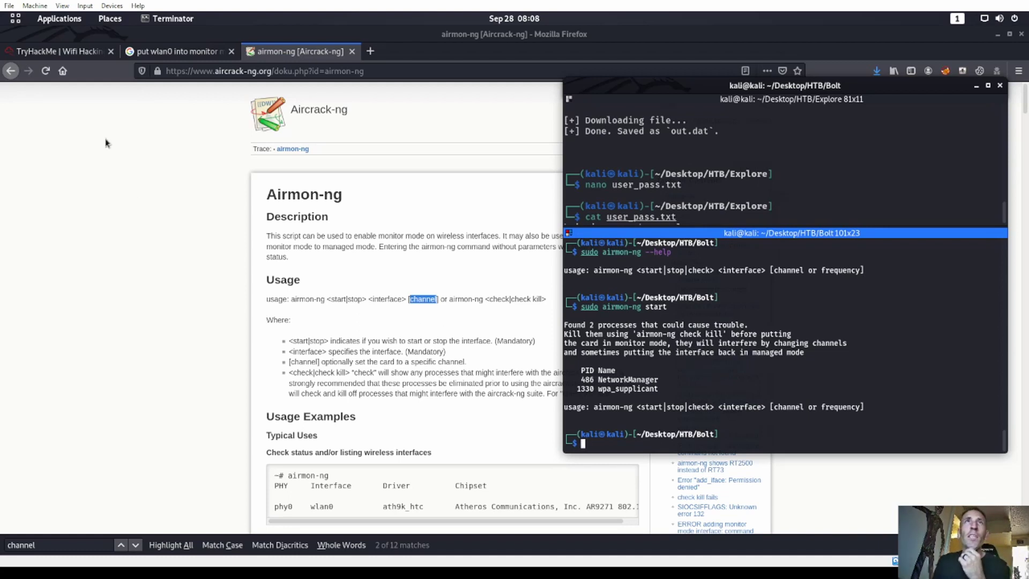
Submit '--channel' as the channel-flag answer on the TryHackMe room page
click(385, 336)
click(177, 51)
click(61, 51)
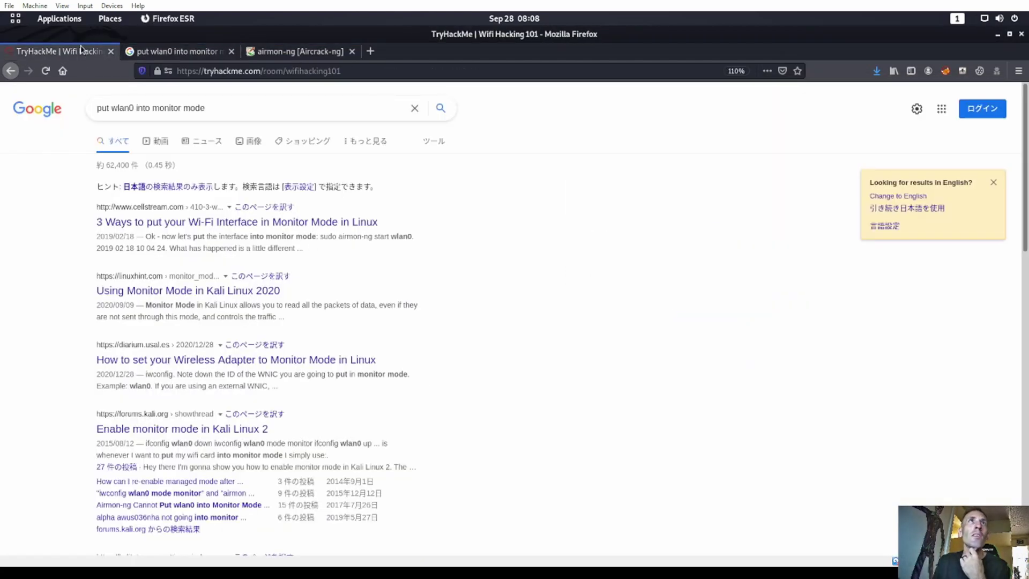
scroll(347, 310, down, 1)
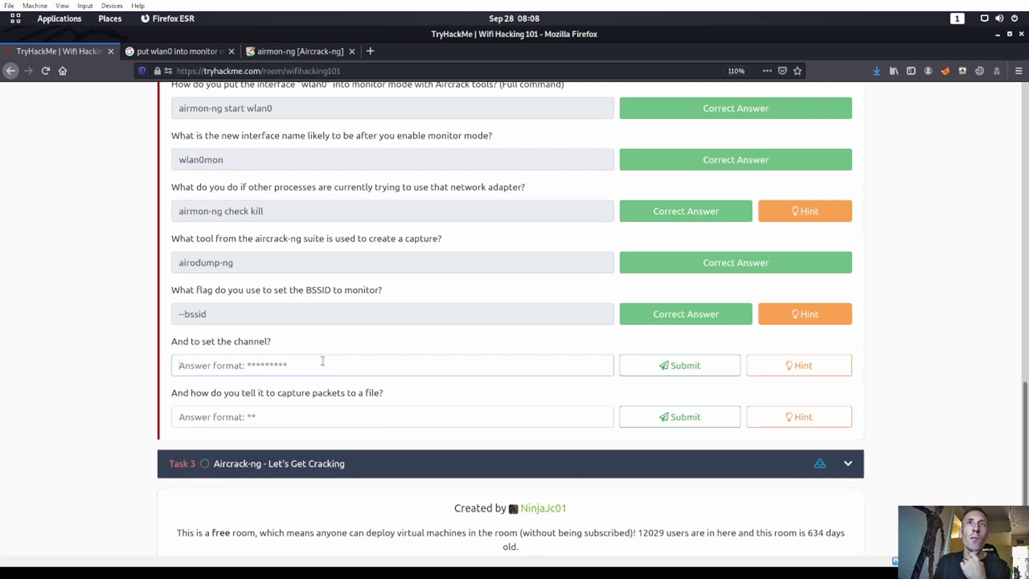
click(323, 364)
text(--channel)
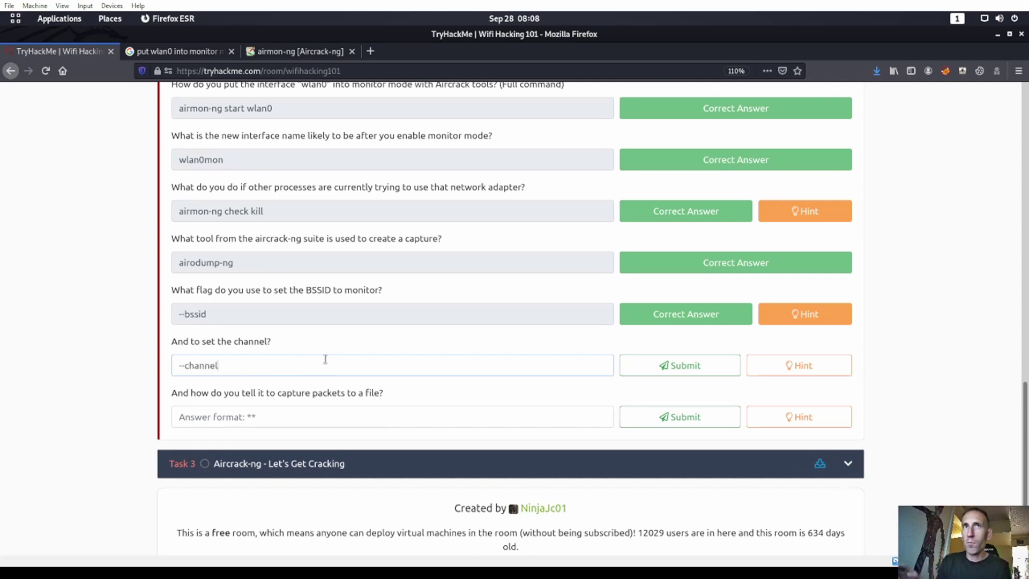
key(Return)
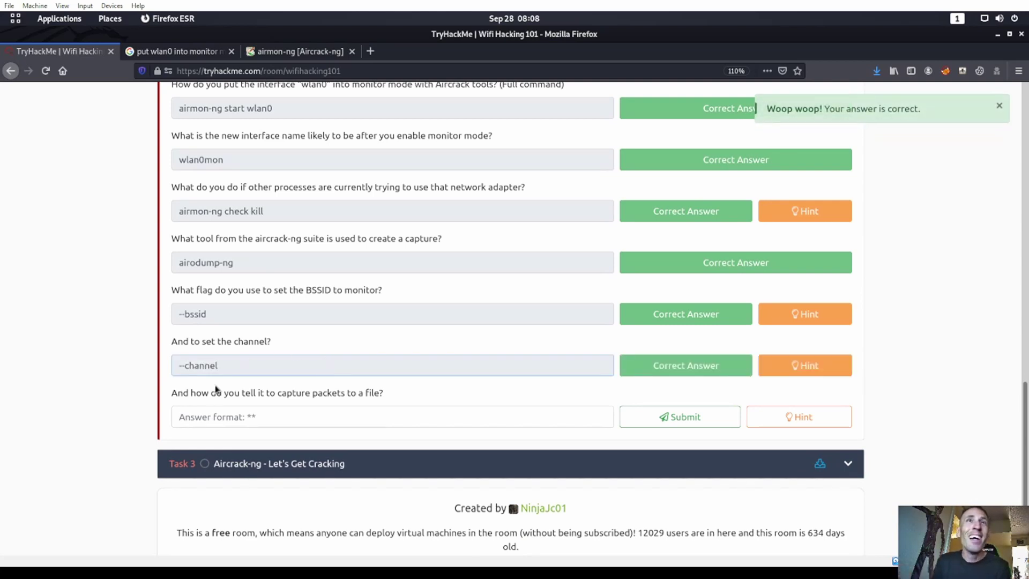
click(358, 416)
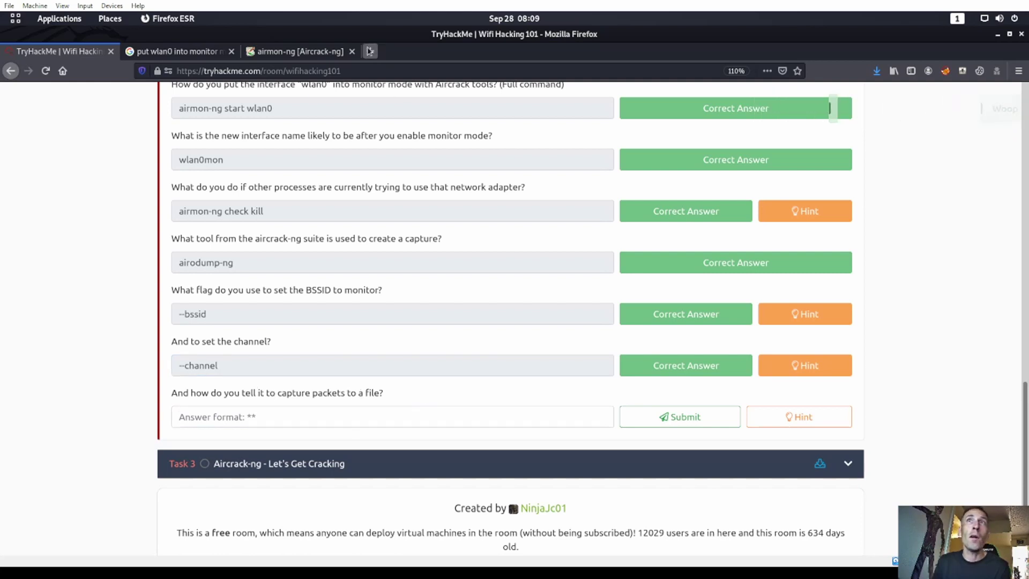
scroll(402, 345, down, 1)
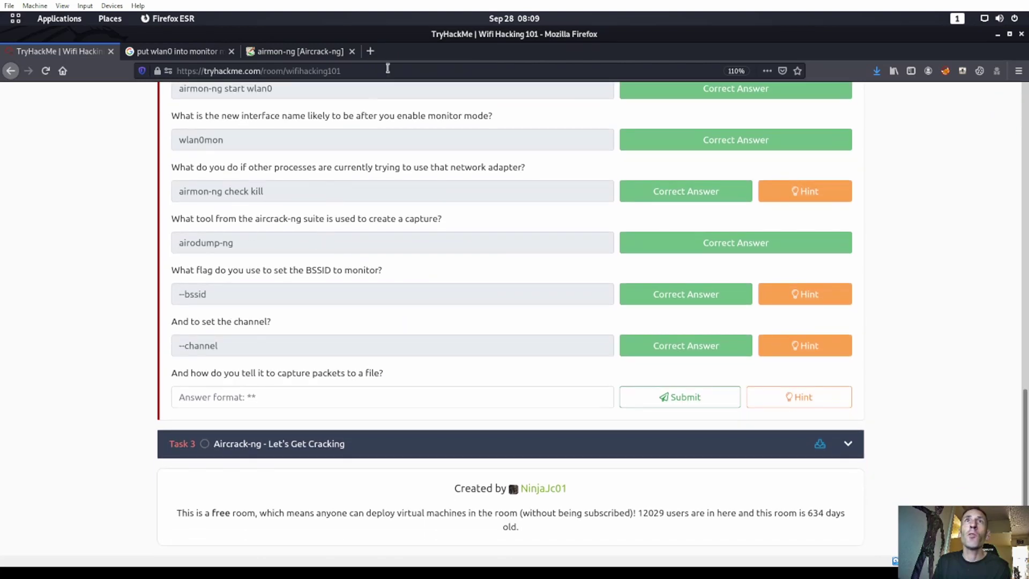
Search the airmon-ng page for 'file' and cycle through all four matches
click(370, 51)
text(ai)
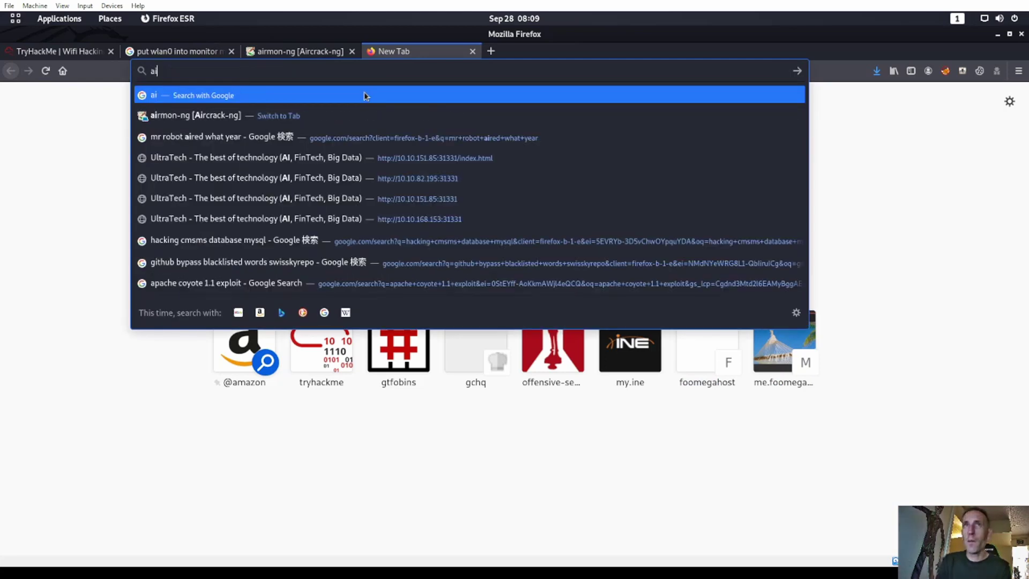
text(ro)
click(300, 50)
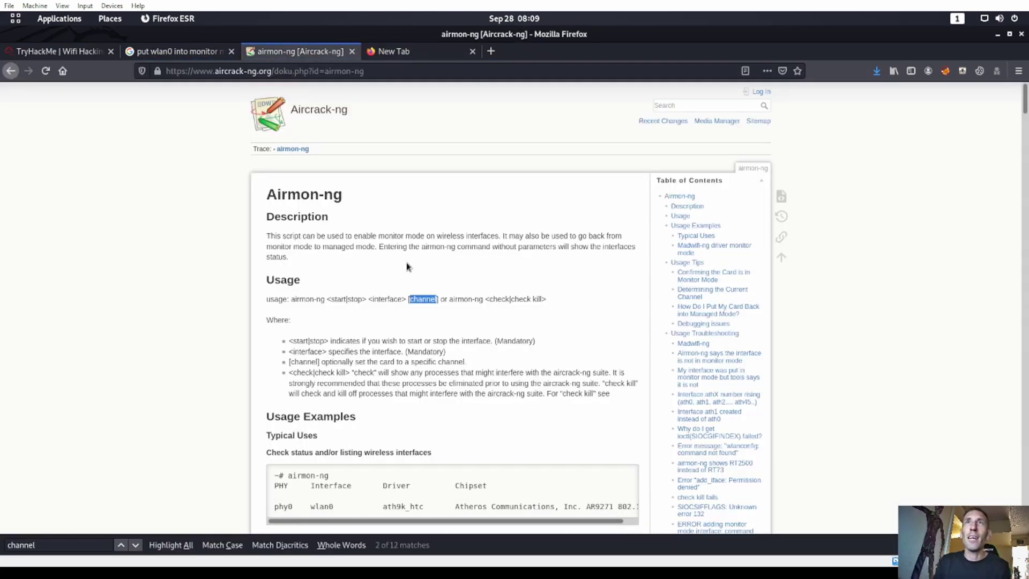
key(ctrl+f)
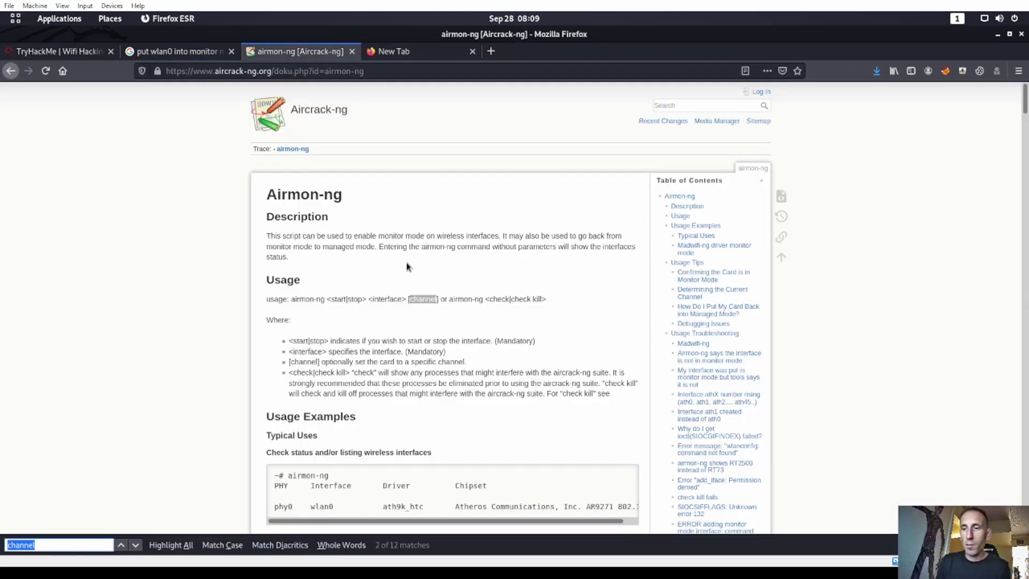
text(file)
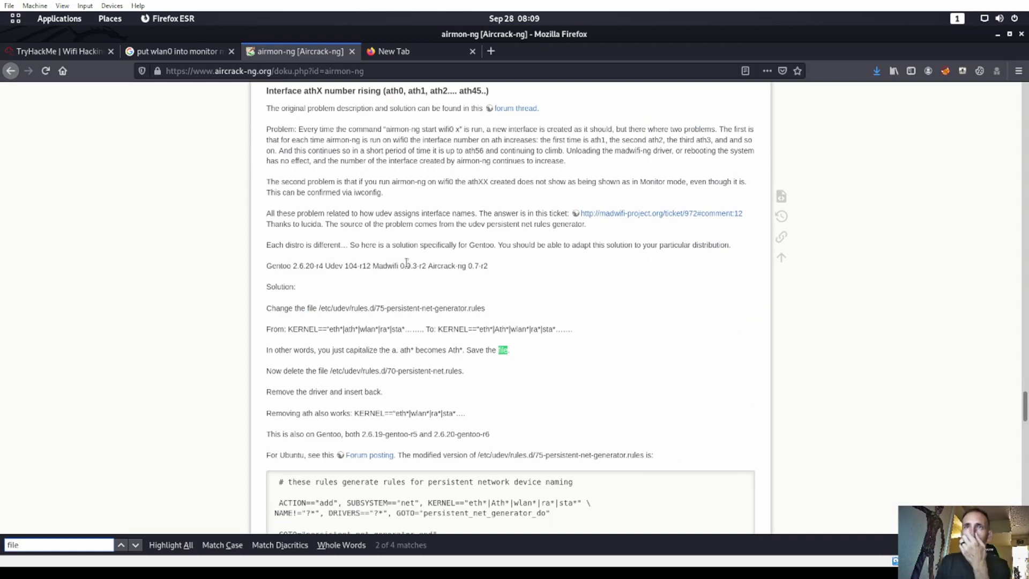
key(Return)
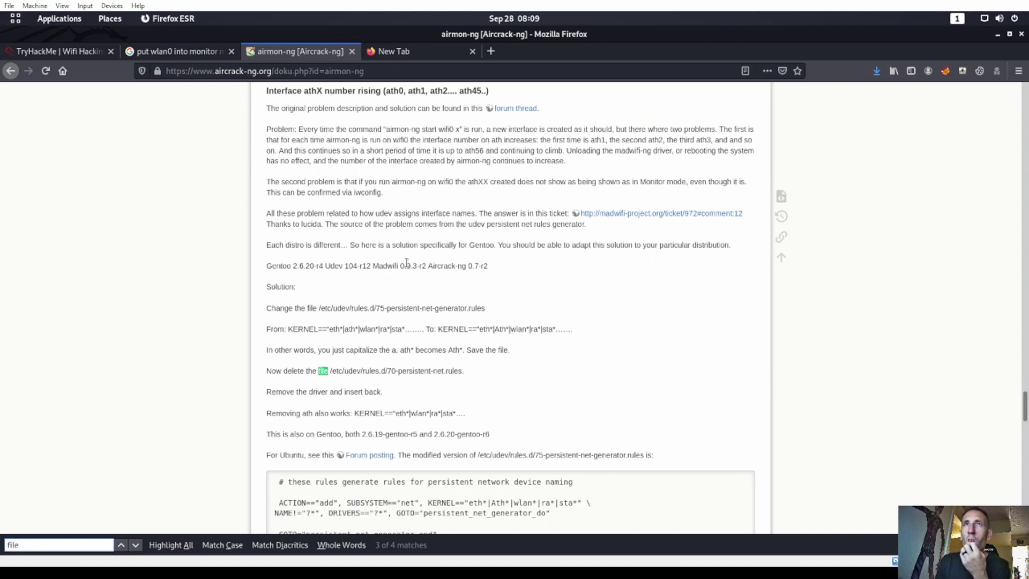
key(Return)
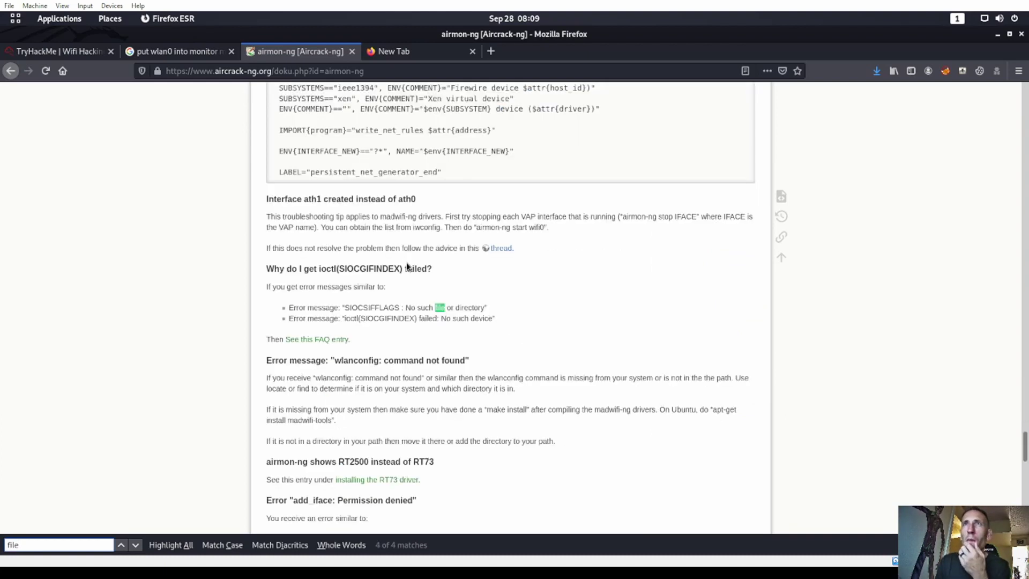
key(Return)
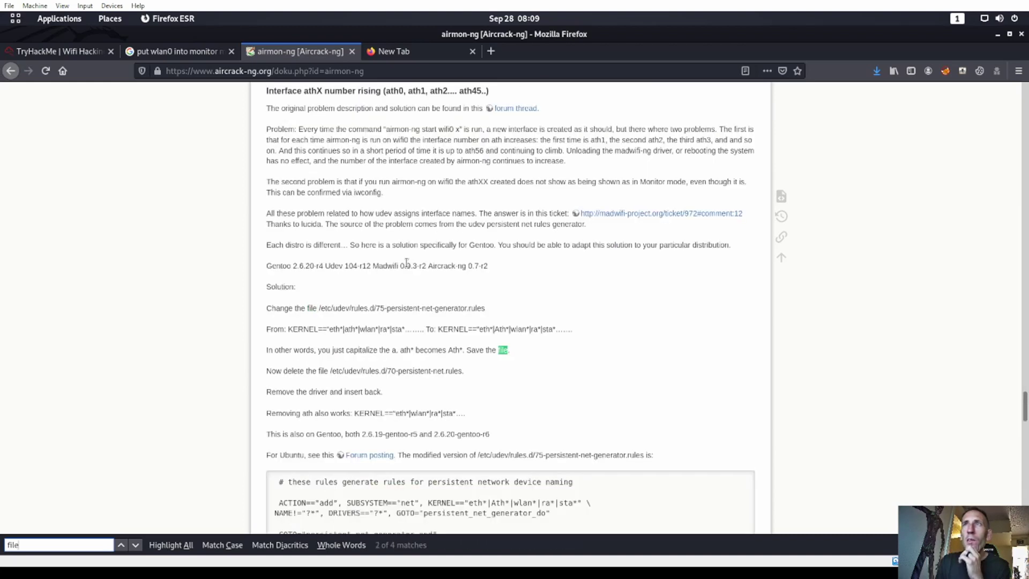
key(Return)
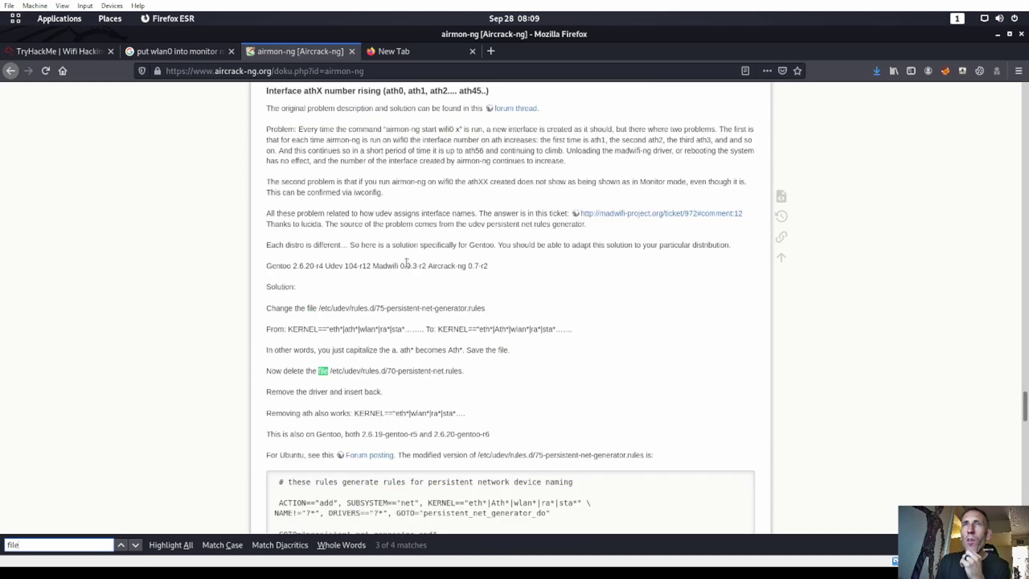
key(Return)
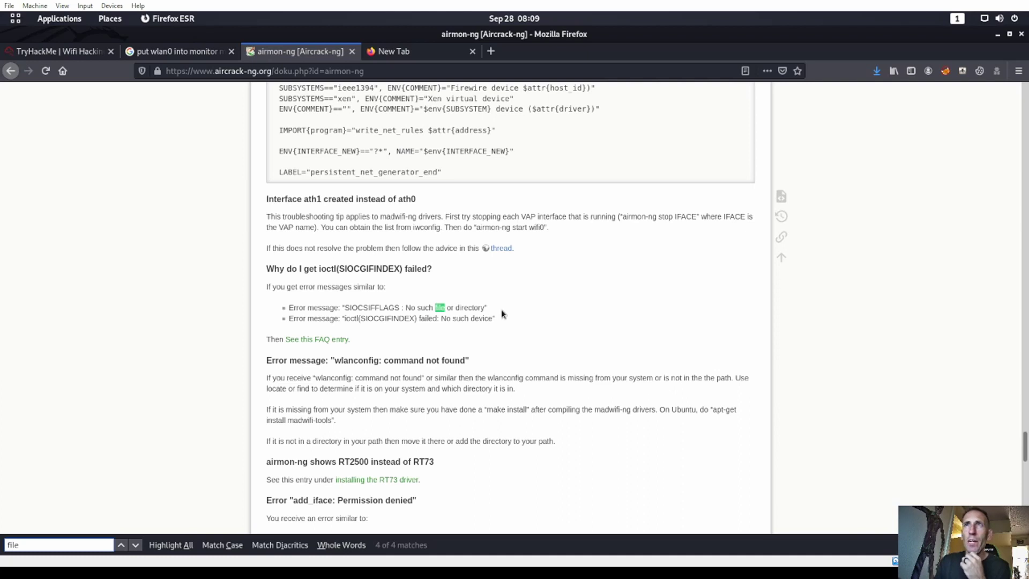
scroll(547, 302, up, 2)
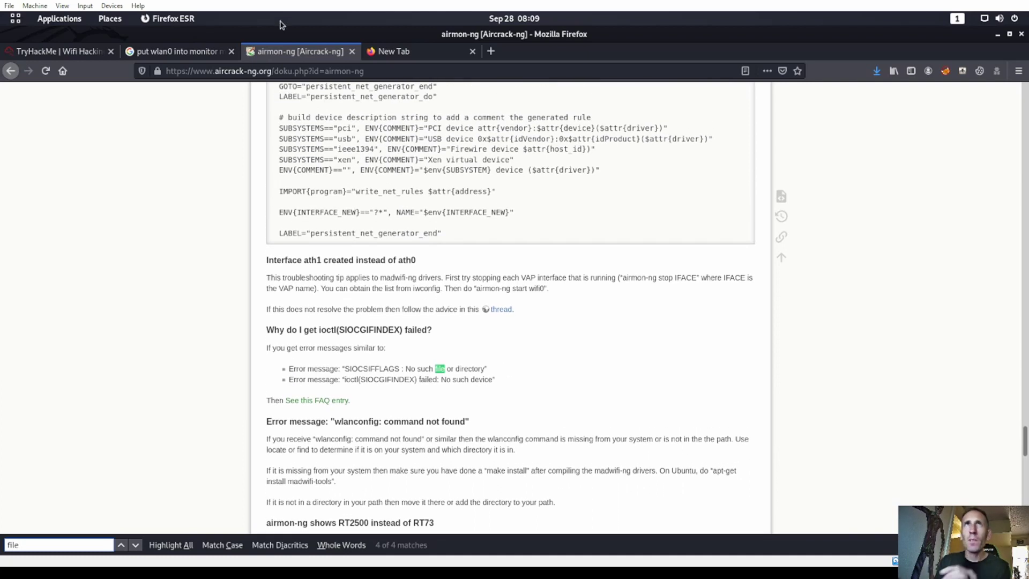
Google 'save airodump-ng to a file' to find the -w option
click(393, 51)
text(airo)
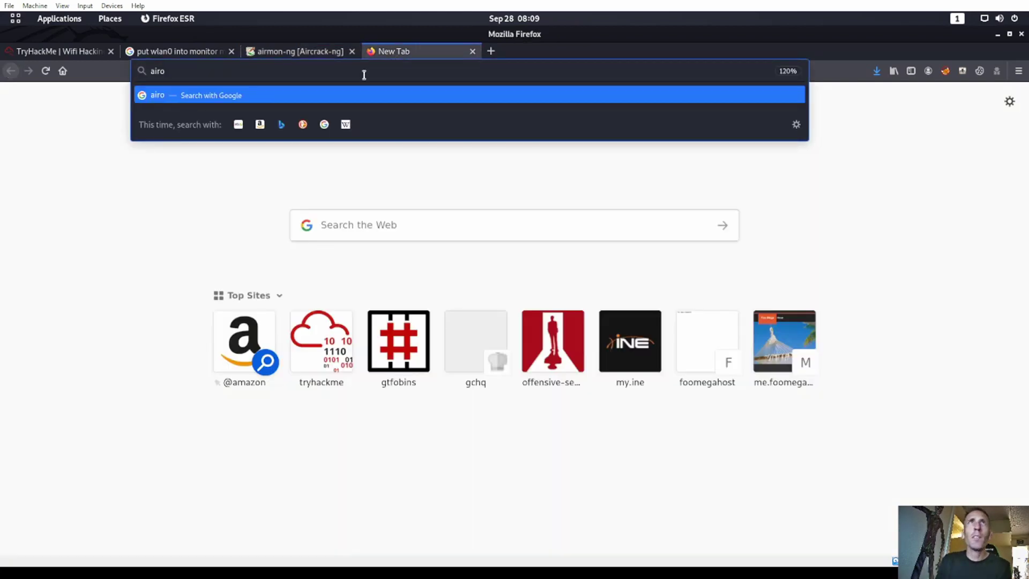
key(BackSpace)
key(BackSpace)
key(BackSpace)
text(sav)
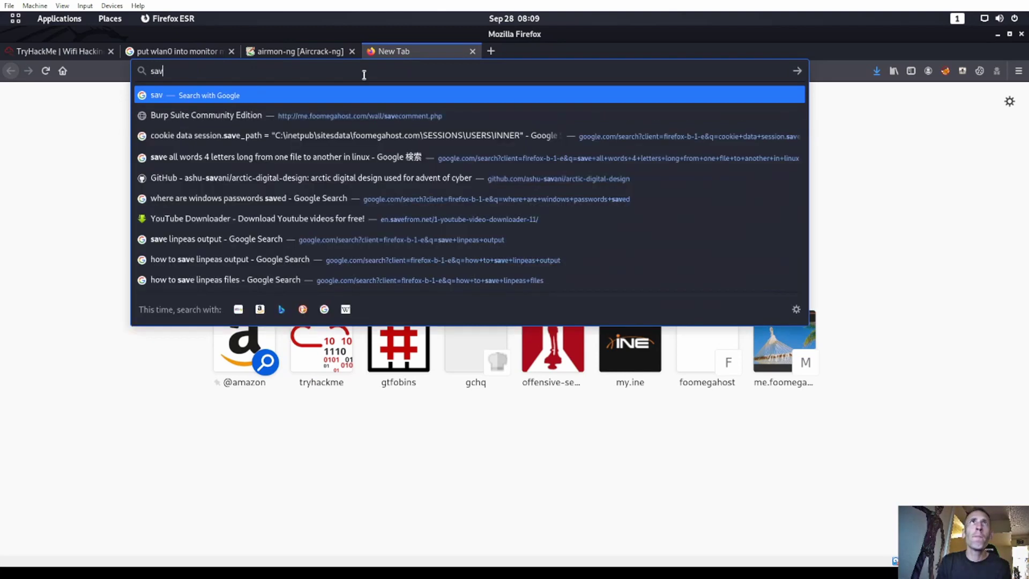
text(e airodump)
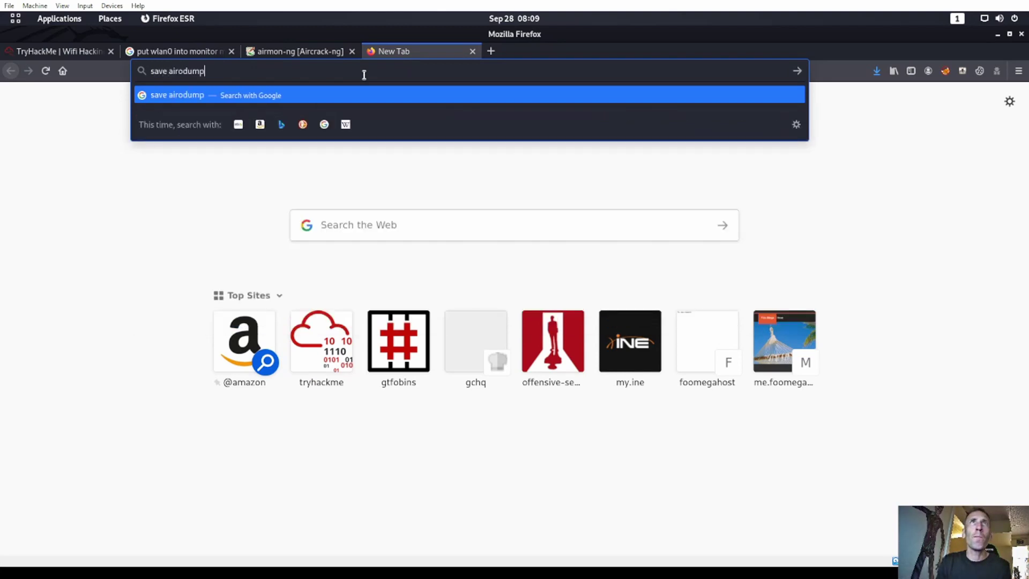
text(-ng to a file)
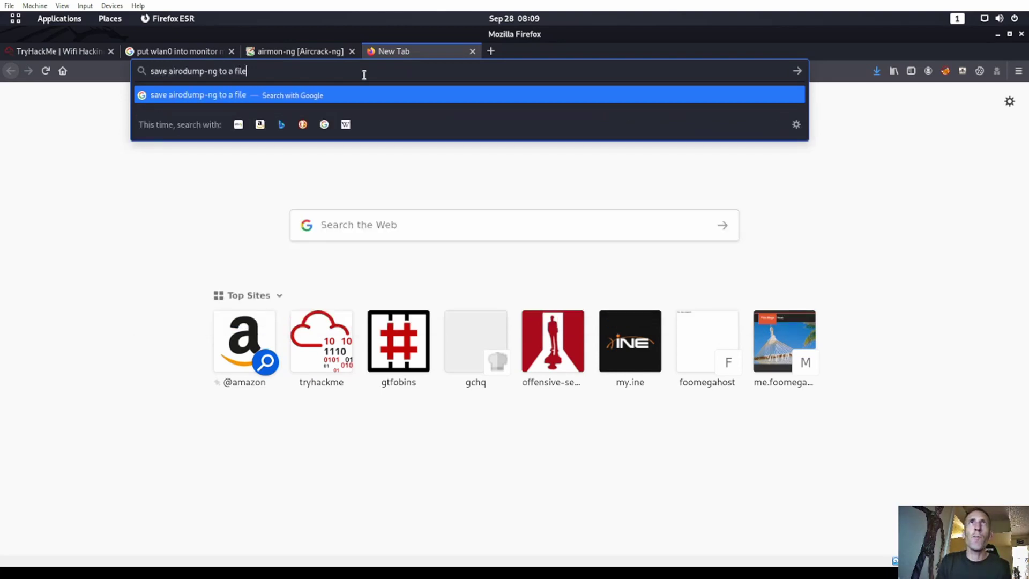
key(Return)
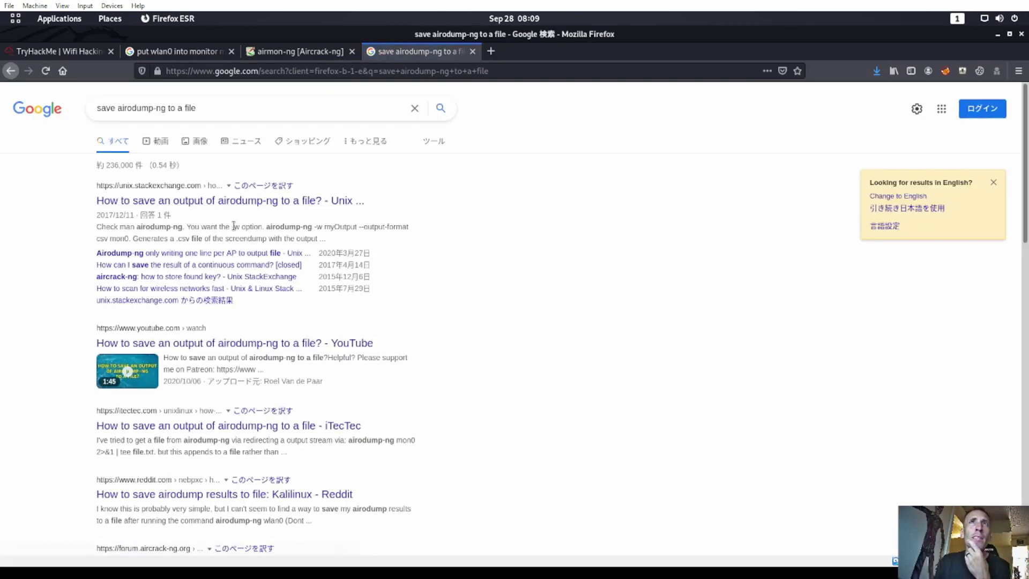
key(super)
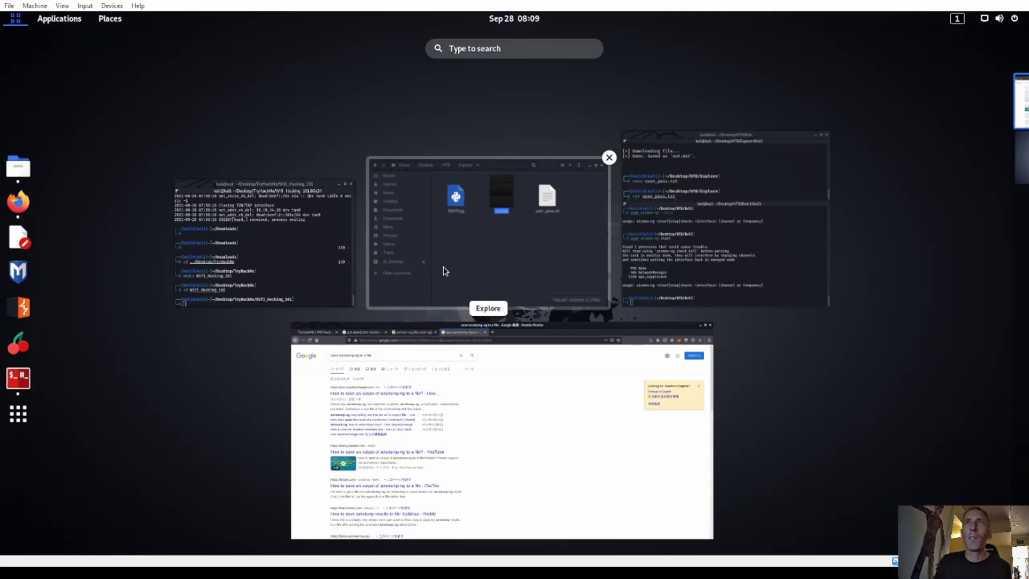
key(super)
Submit '-w' as the capture-to-file answer and expand Task 3 Aircrack-ng - Let's Get Cracking
click(58, 51)
click(299, 397)
text(-l)
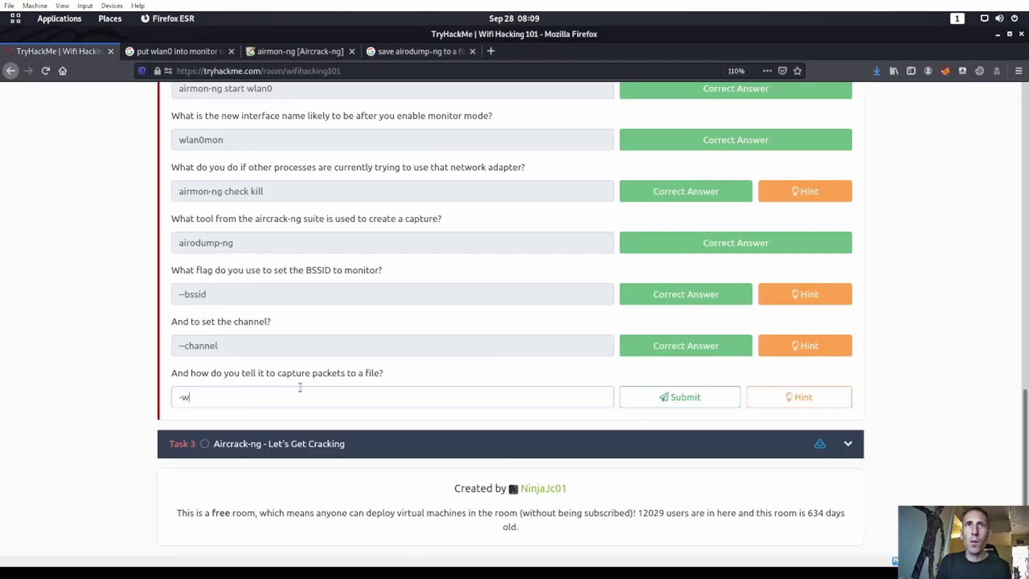
key(Return)
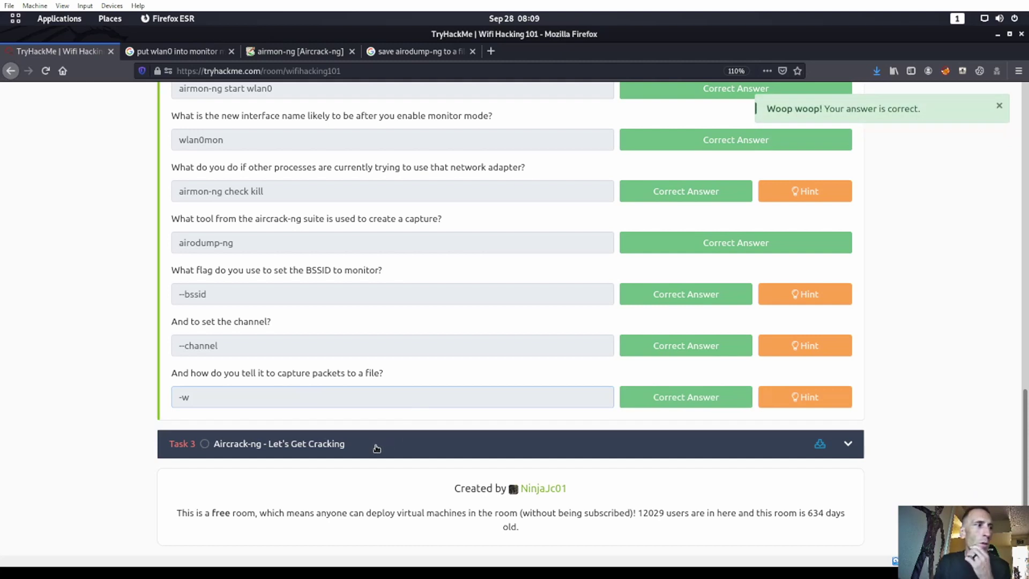
click(377, 447)
scroll(499, 322, down, 2)
scroll(498, 314, up, 3)
scroll(427, 275, up, 3)
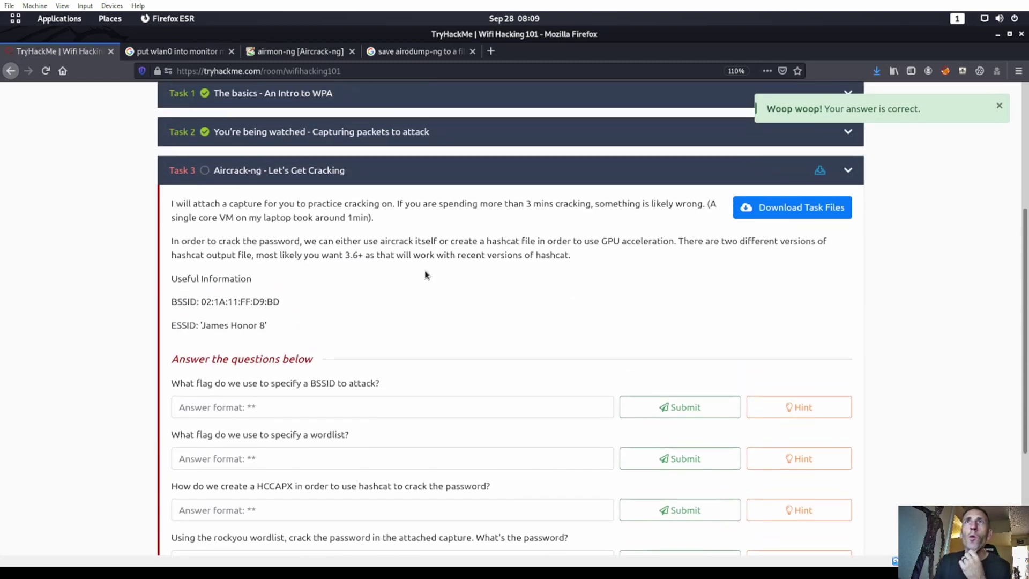
scroll(426, 274, up, 1)
Download and save Captures.tar.gz, then bring the terminal back to the front
click(780, 243)
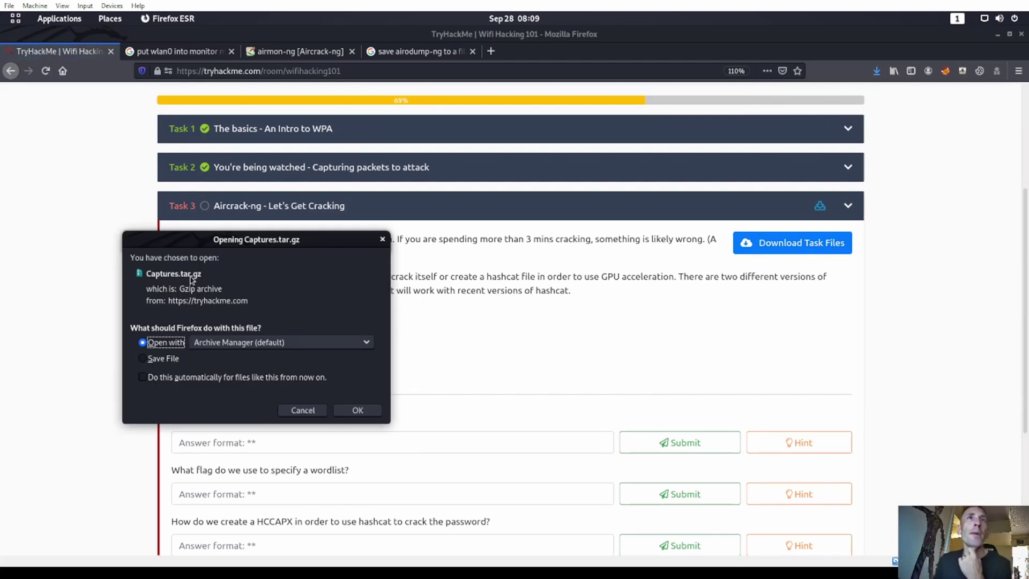
click(143, 358)
key(Return)
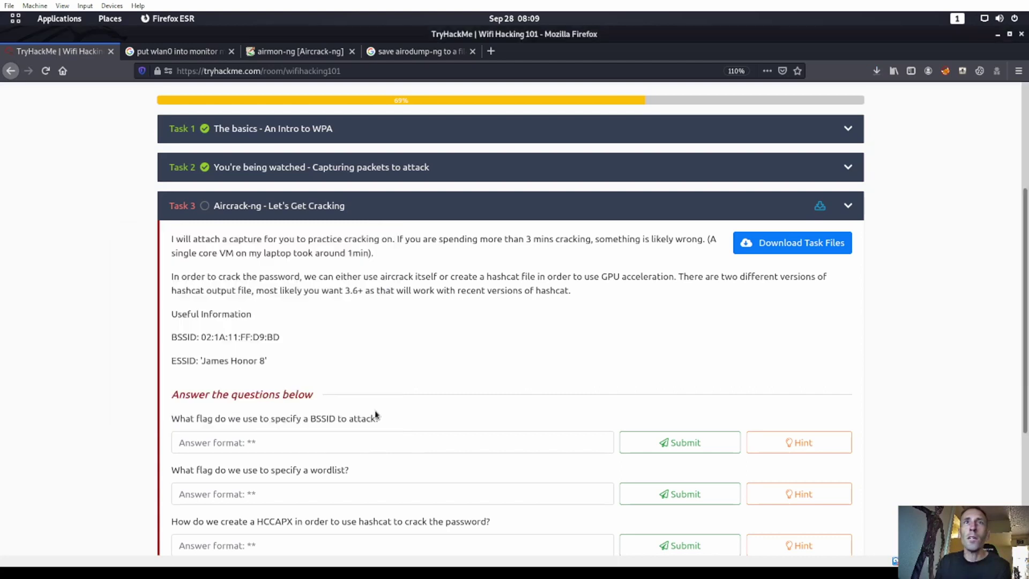
key(super)
click(483, 435)
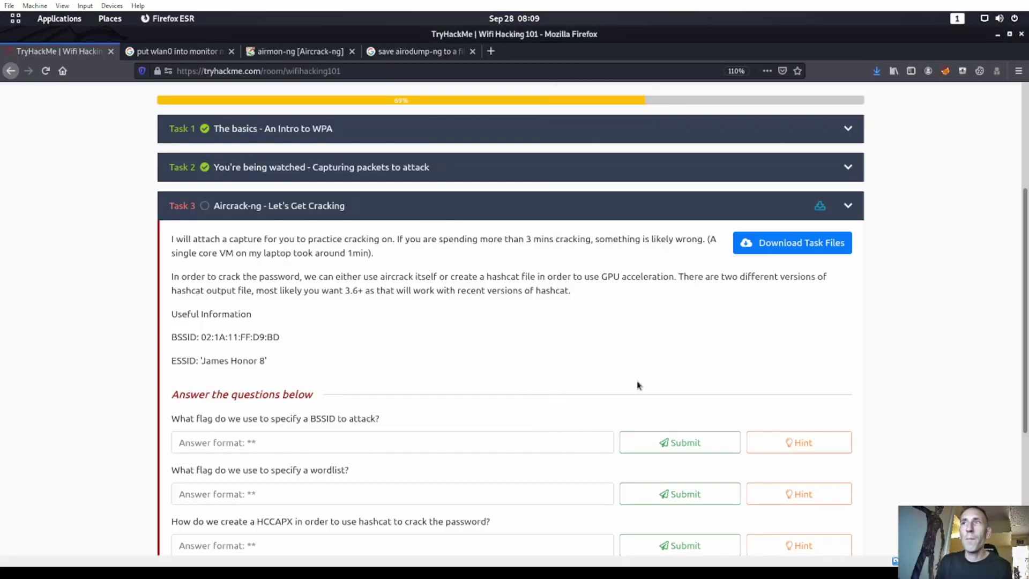
key(super)
Maximize the terminal, enlarge its text and close the upper pane
click(706, 269)
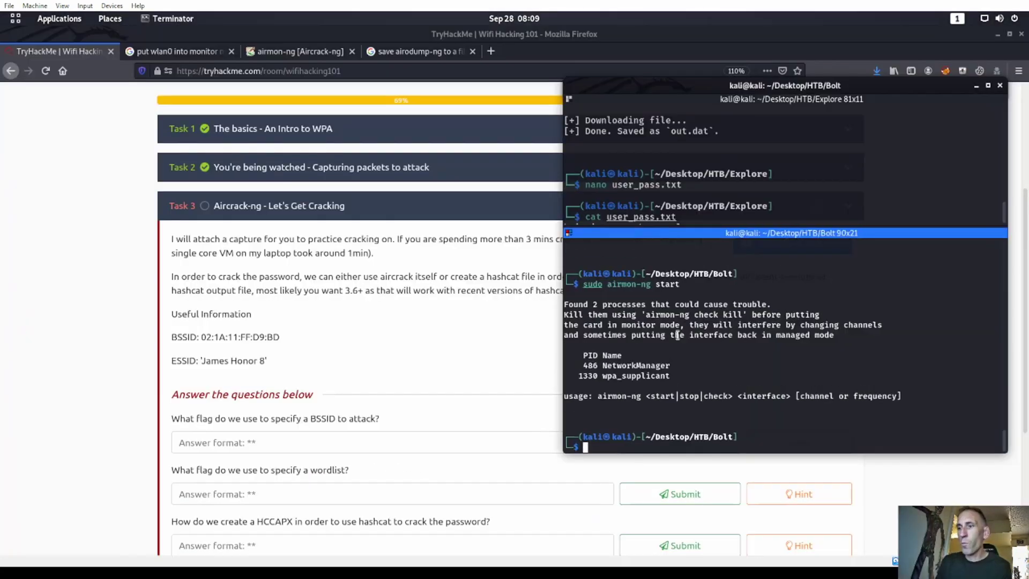
key(ctrl+plus)
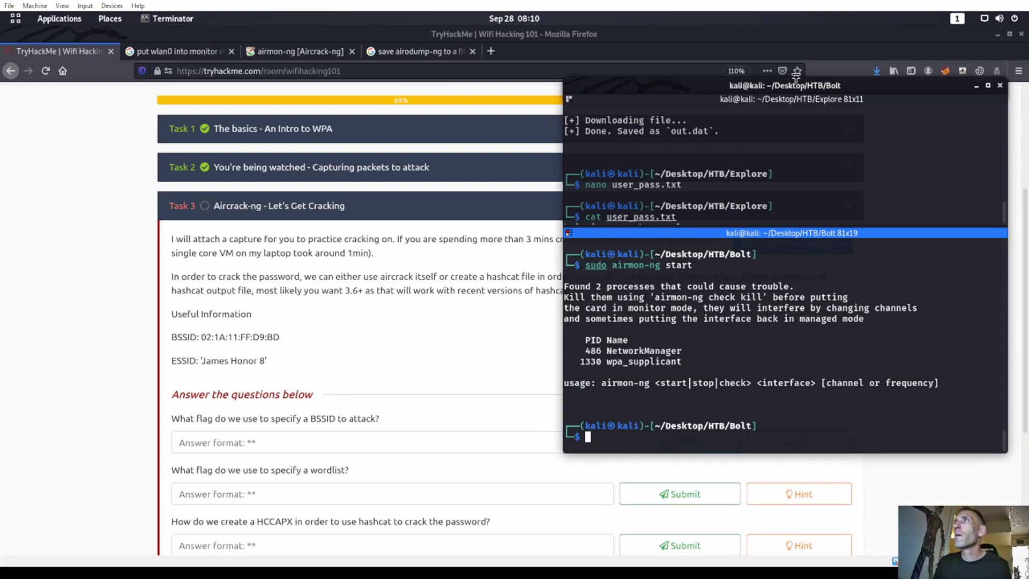
double_click(797, 85)
key(ctrl+l)
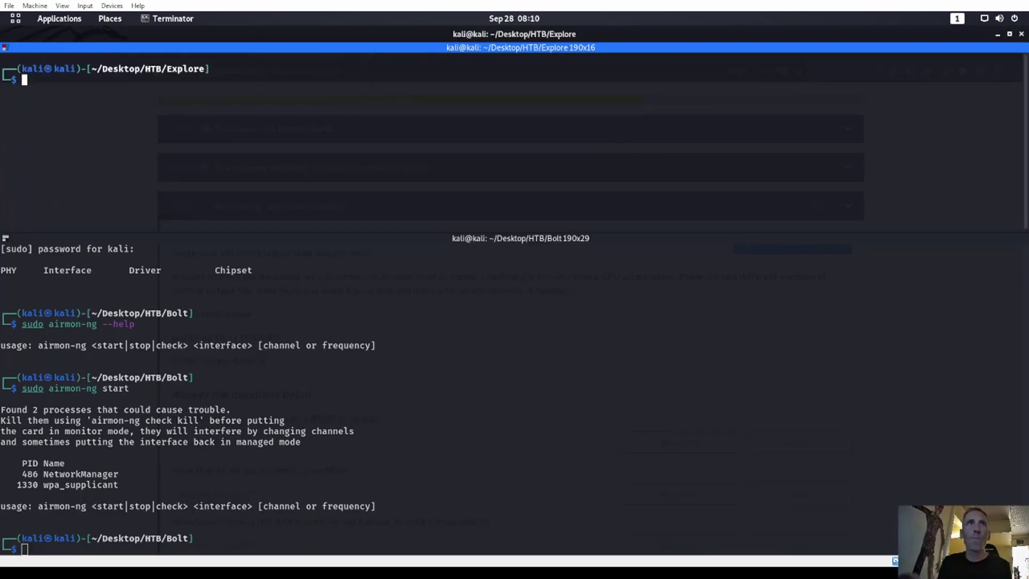
key(ctrl+shift+w)
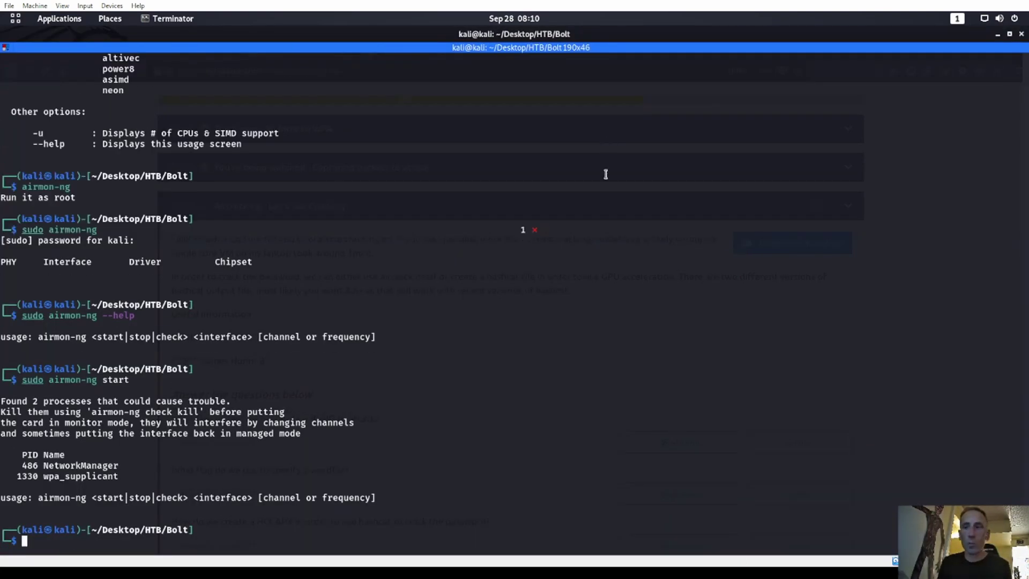
key(ctrl+plus)
text(cd ../Try)
Change directory into ../../TryHackMe/Wifi_Hacking_101
key(BackSpace)
key(BackSpace)
key(BackSpace)
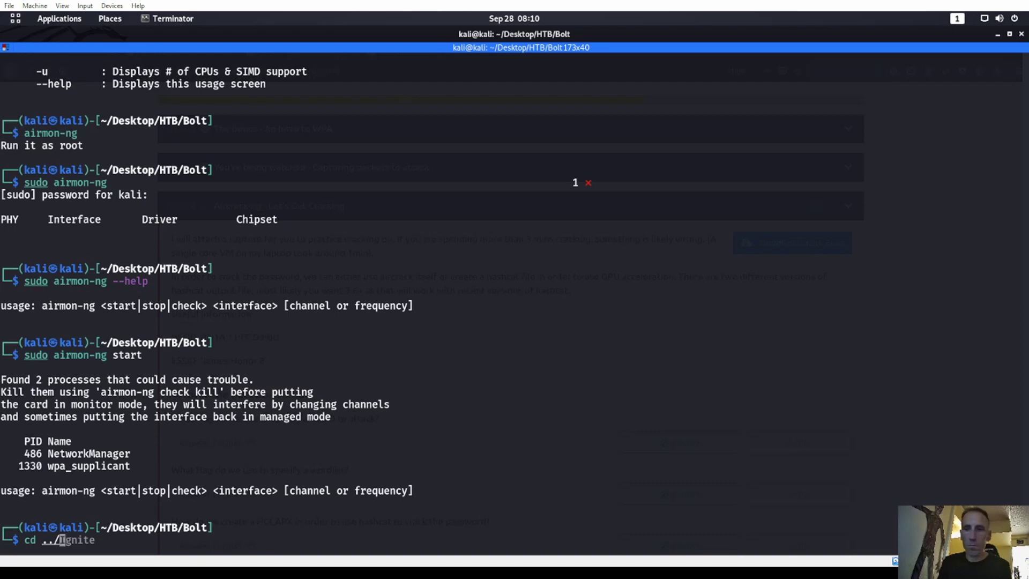
text(../Try)
key(Tab)
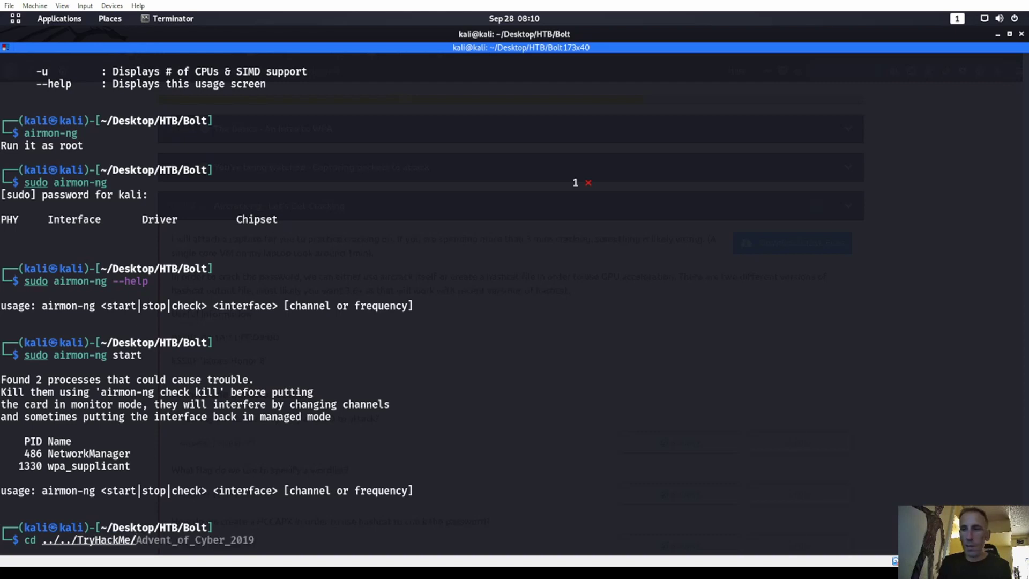
text(Wi)
key(Tab)
text(f)
key(Tab)
key(Return)
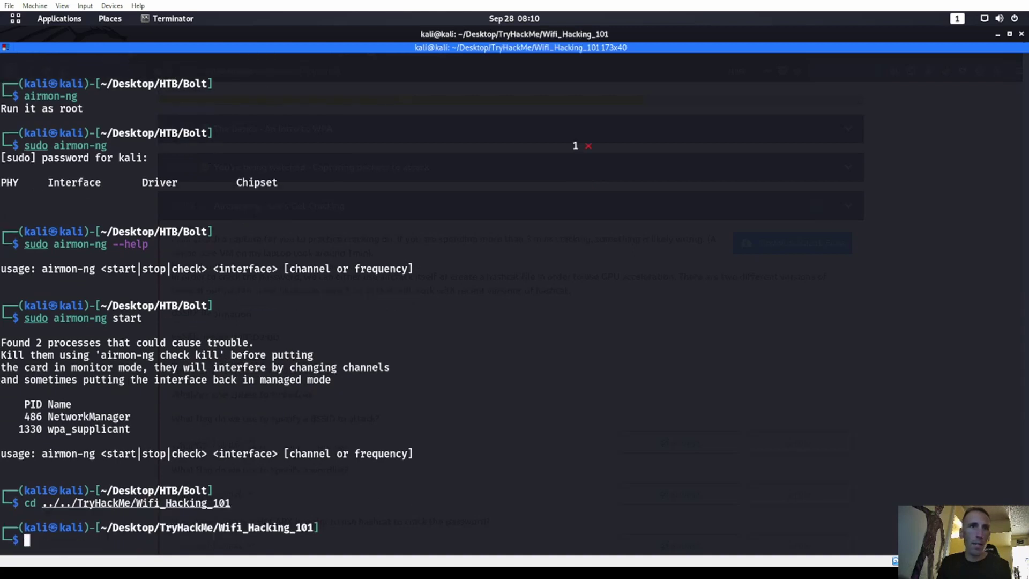
Recall the earlier 0.pcap mv command and edit its Downloads file path
key(Up)
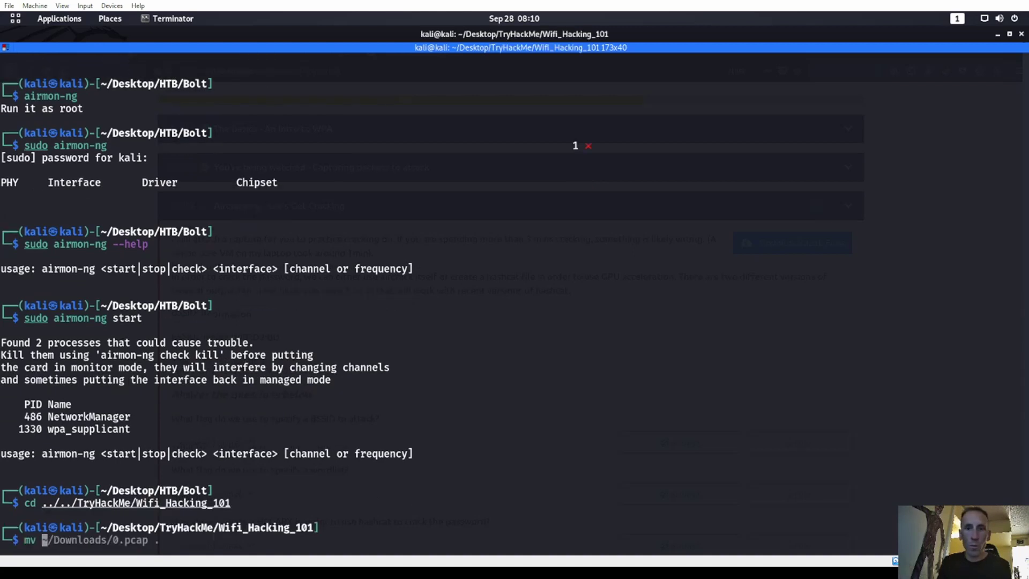
key(Right)
key(Right)
key(Right)
key(ctrl+k)
key(Tab)
key(Tab)
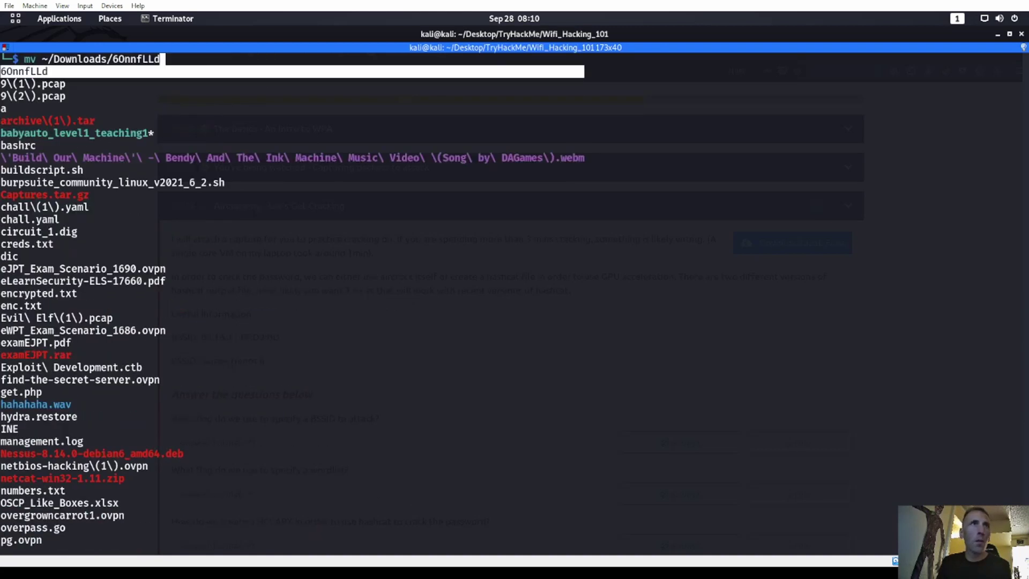
key(Tab)
key(Escape)
key(ctrl+slash)
Set the recalled command to ~/Downloads/0.pcap, then re-download and cancel the task files
key(Left)
key(Left)
key(Left)
key(Right)
key(Right)
key(Right)
key(super)
click(655, 229)
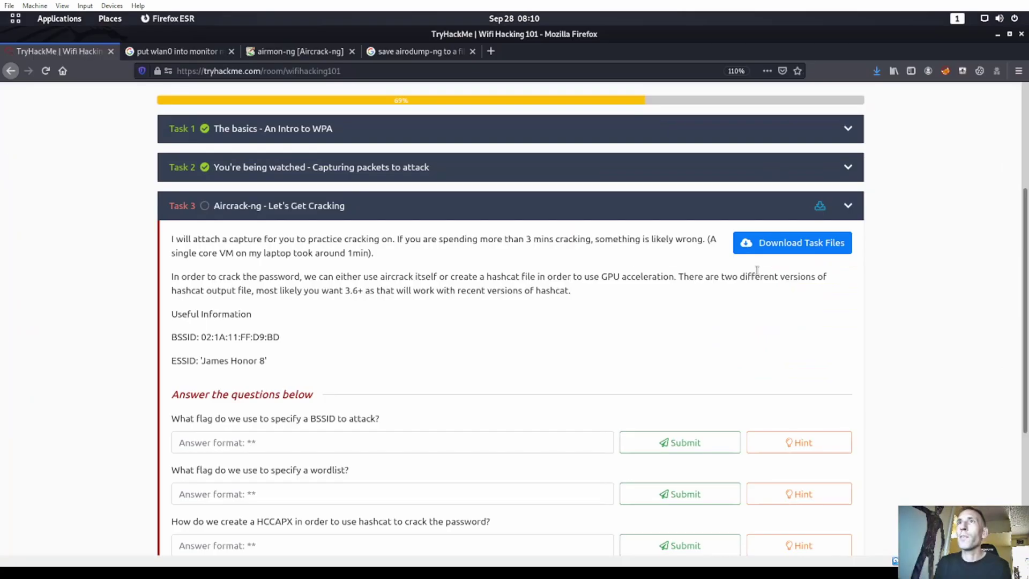
click(799, 244)
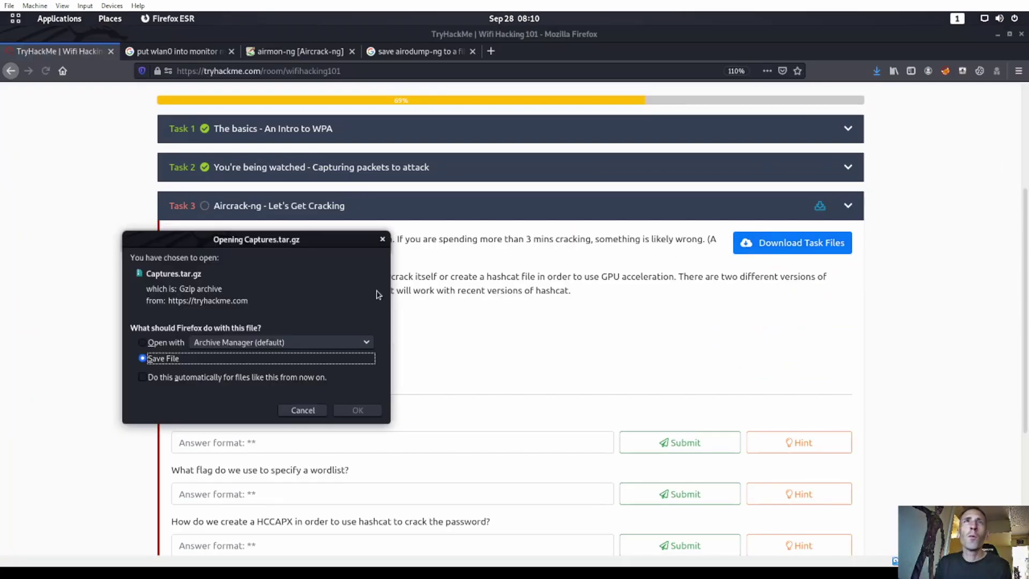
click(302, 411)
key(super)
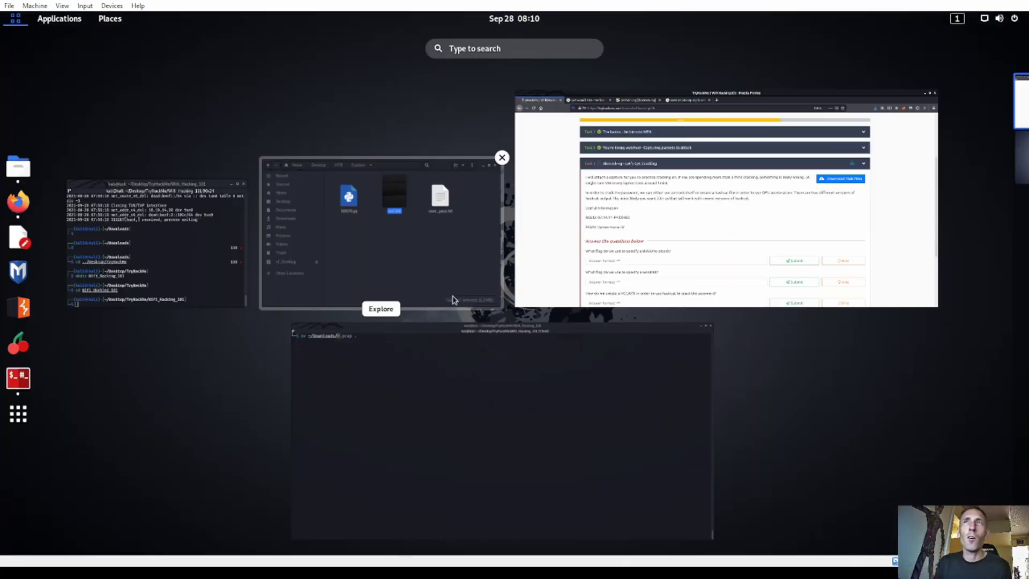
Move ~/Downloads/Captures.tar.gz into the current folder and gunzip it
click(447, 369)
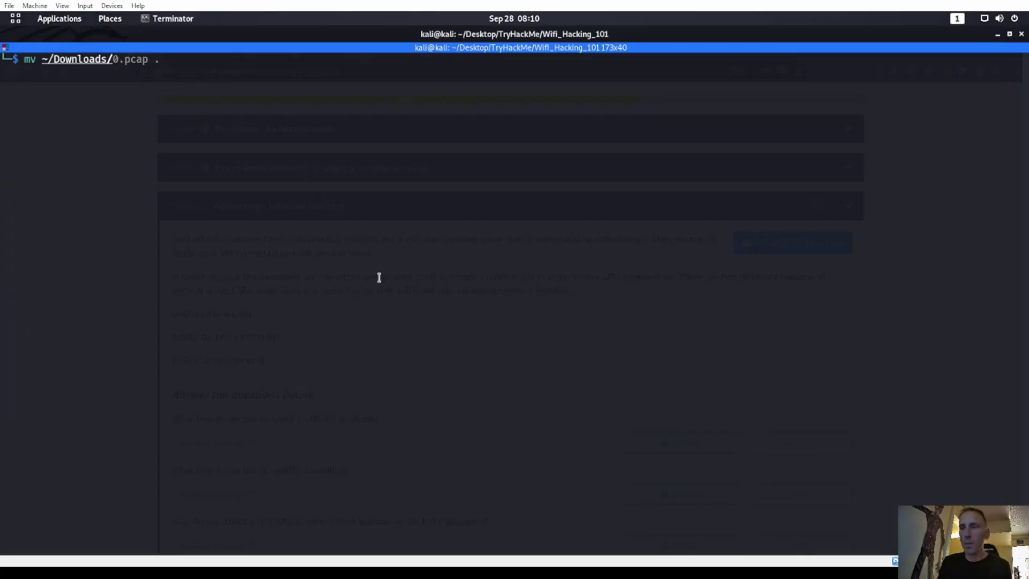
text(C)
key(Tab)
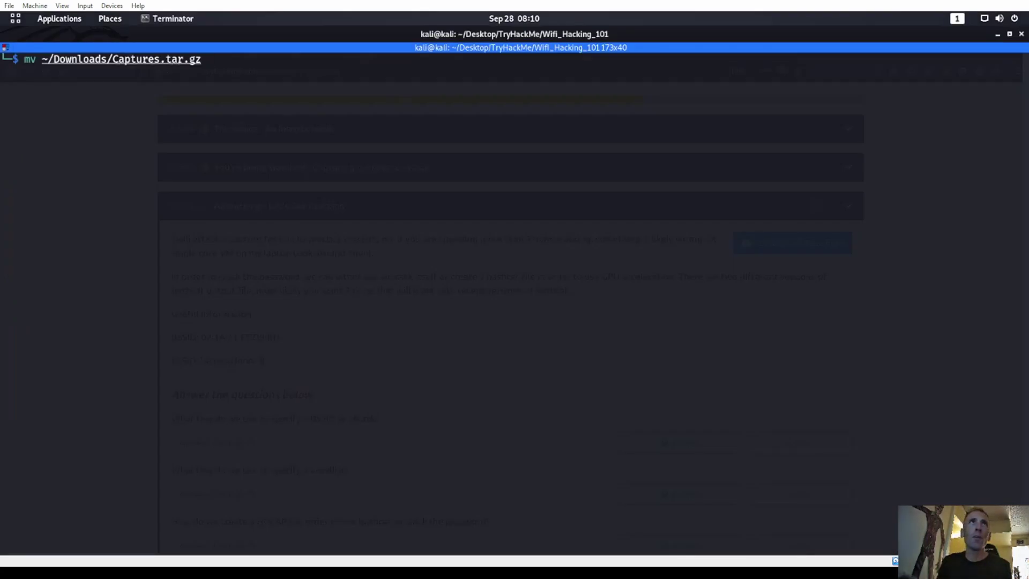
text( .)
key(Return)
text(gunzip )
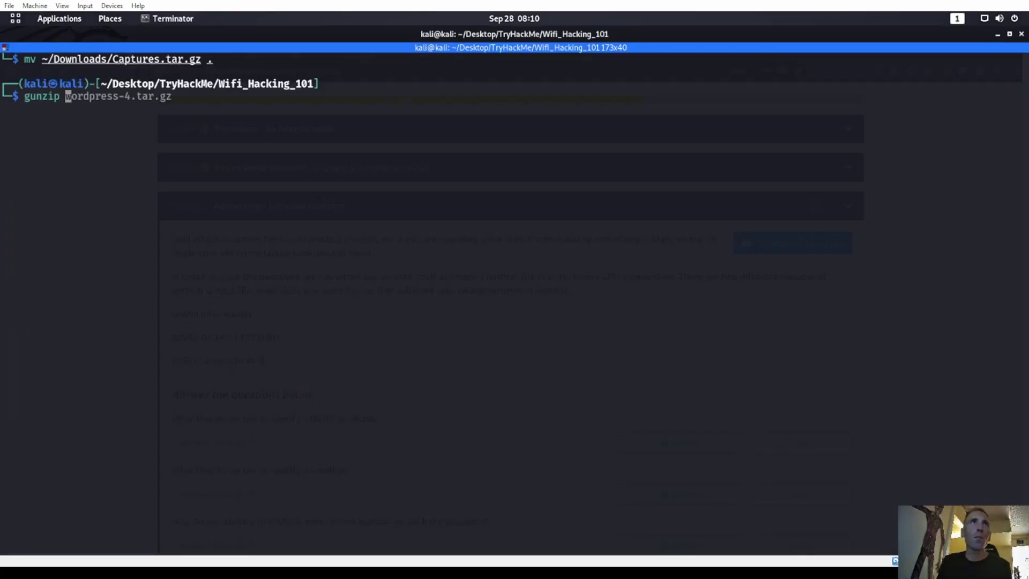
text(C)
key(Tab)
key(Return)
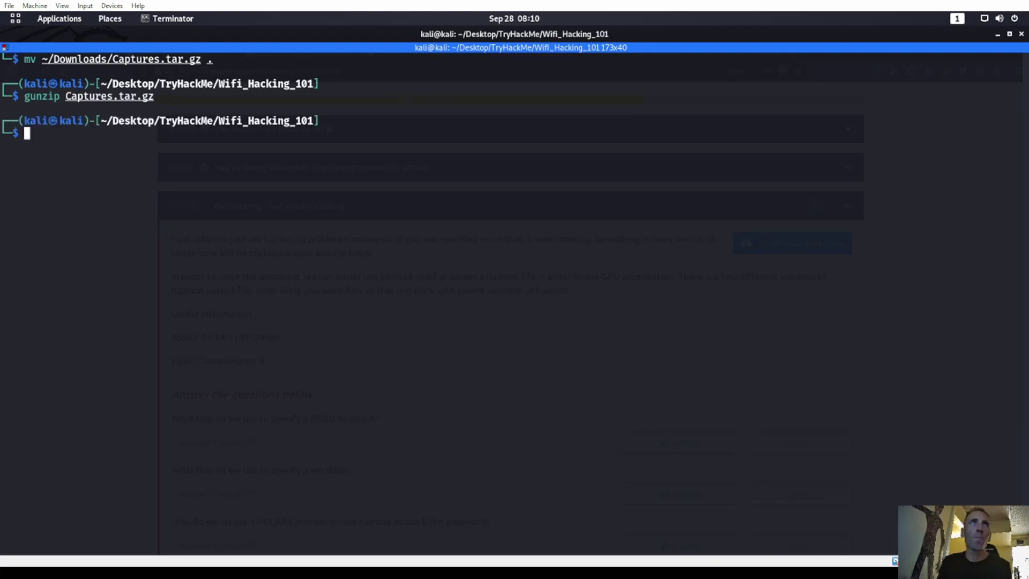
text(ls -la)
List the folder with ls -la, then extract Captures.tar with tar -xvwf
key(Return)
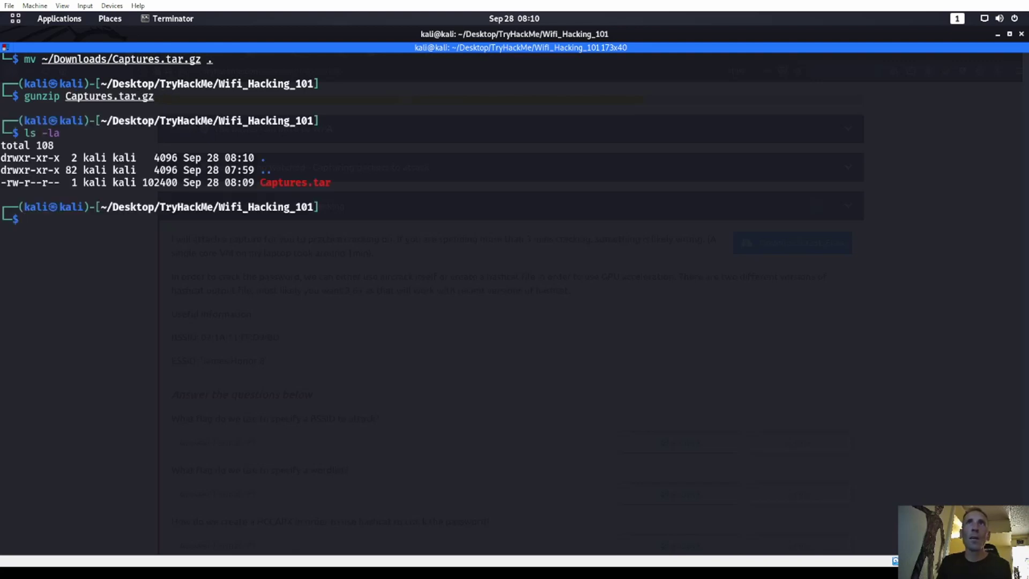
text(tar -)
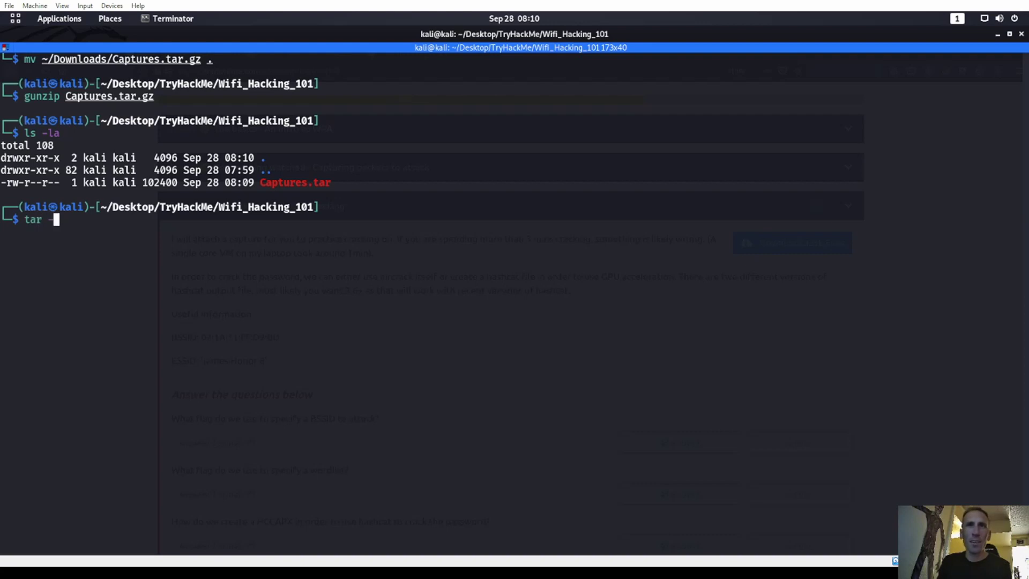
text(xv)
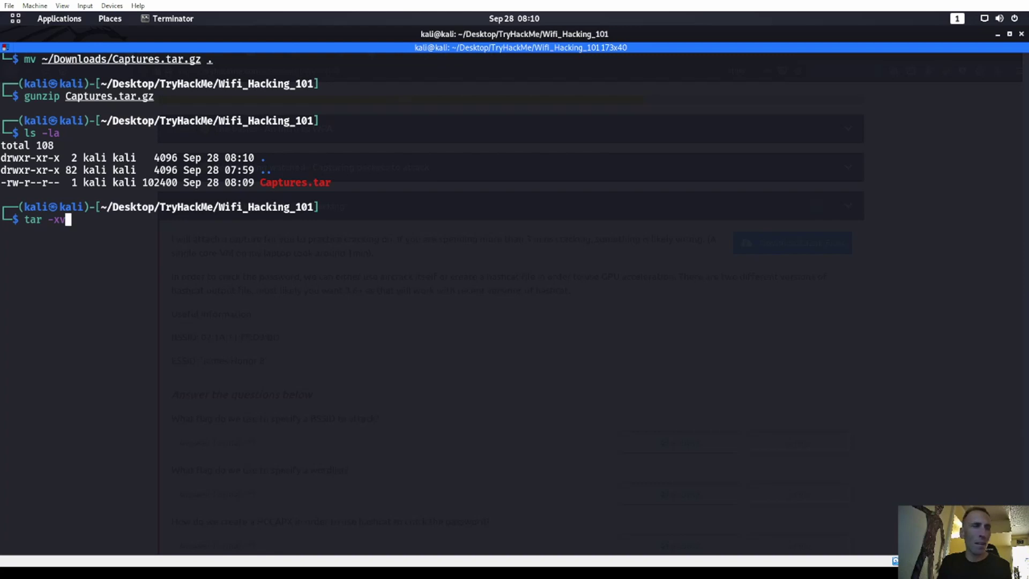
text(wf Ca)
key(Tab)
key(Return)
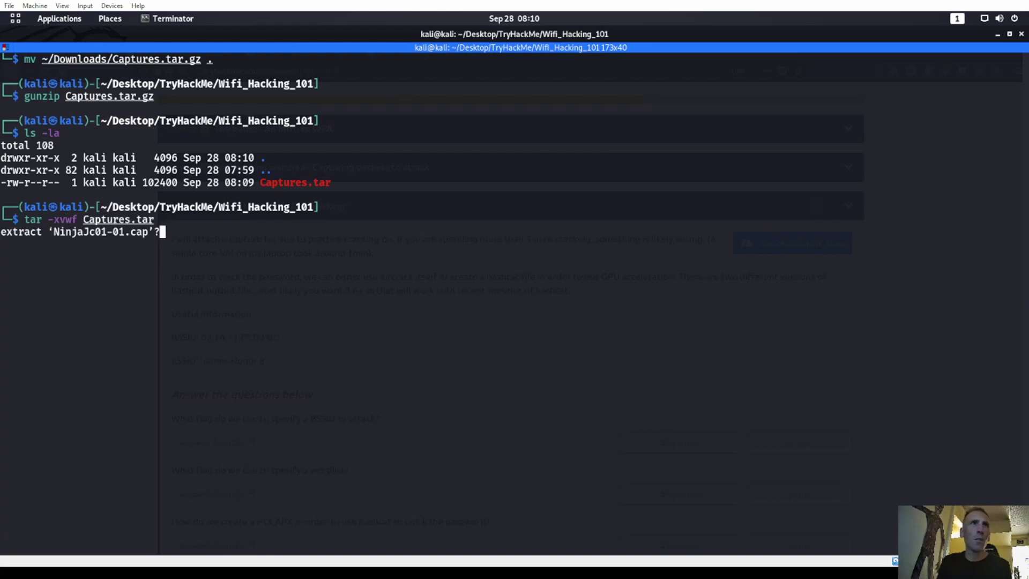
key(Return)
key(Return)
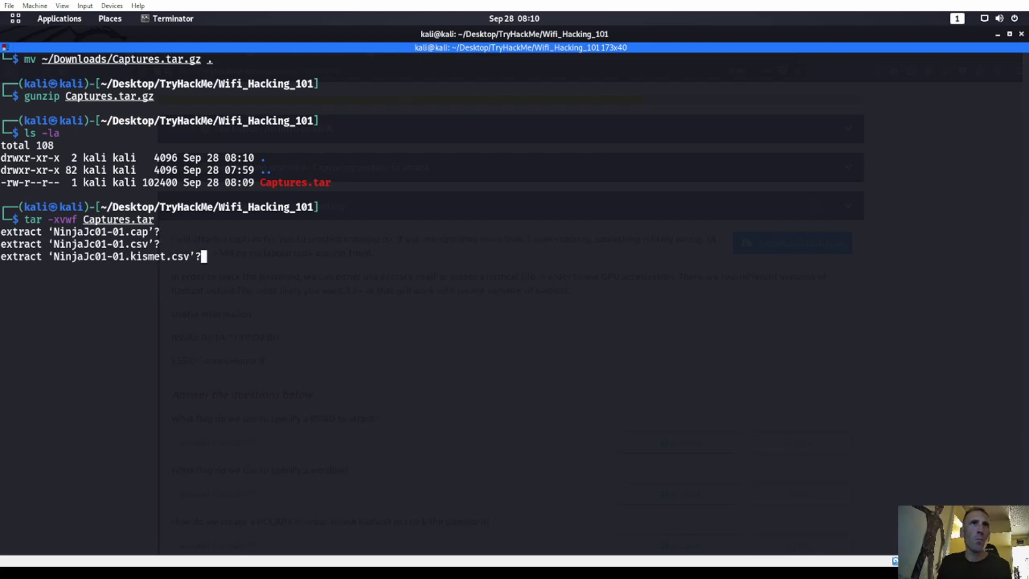
key(Return)
key(Return)
key(Return)
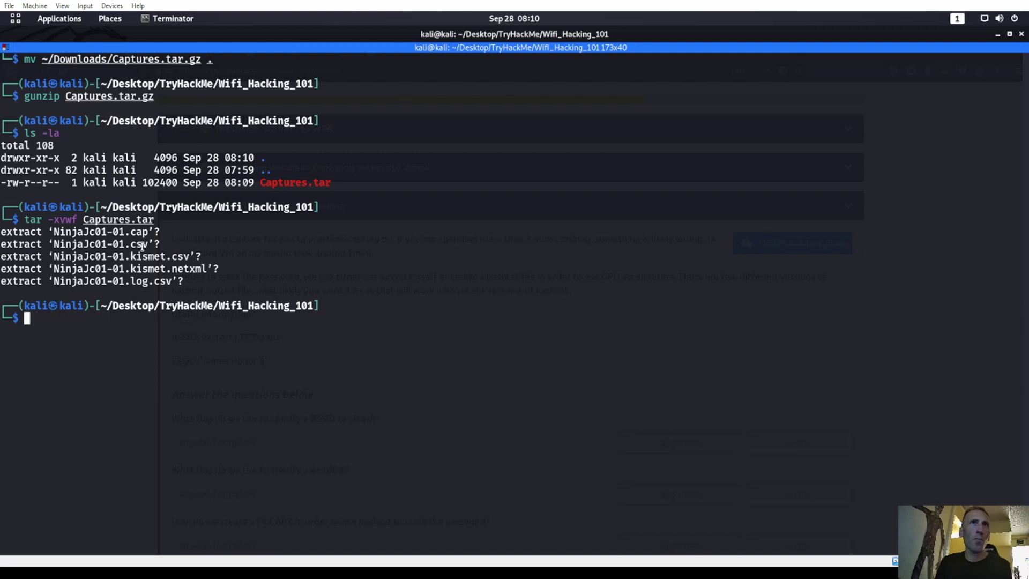
Submit -b as the answer to Task 3's BSSID flag question
key(super)
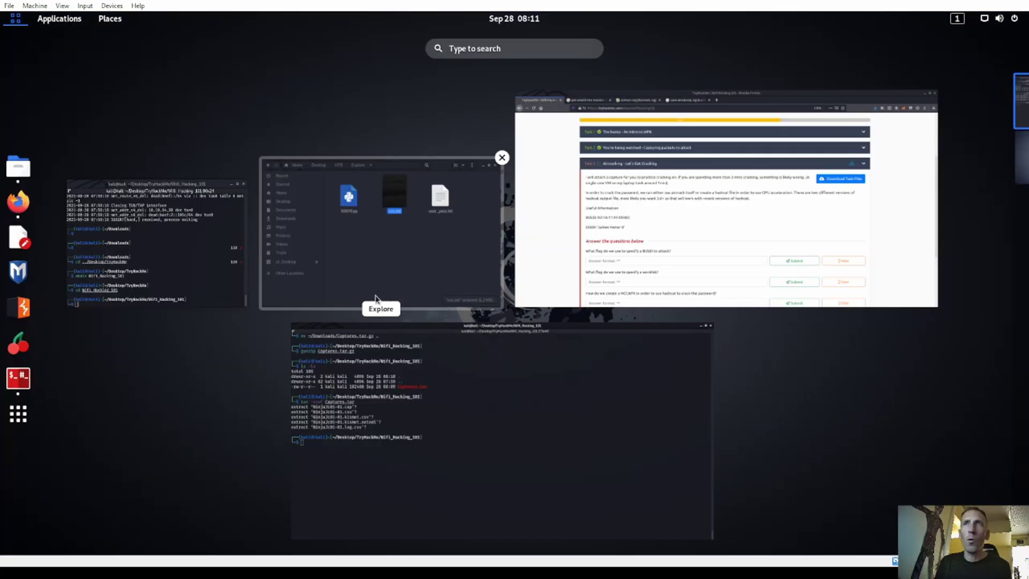
click(724, 201)
scroll(526, 248, down, 1)
scroll(321, 345, down, 1)
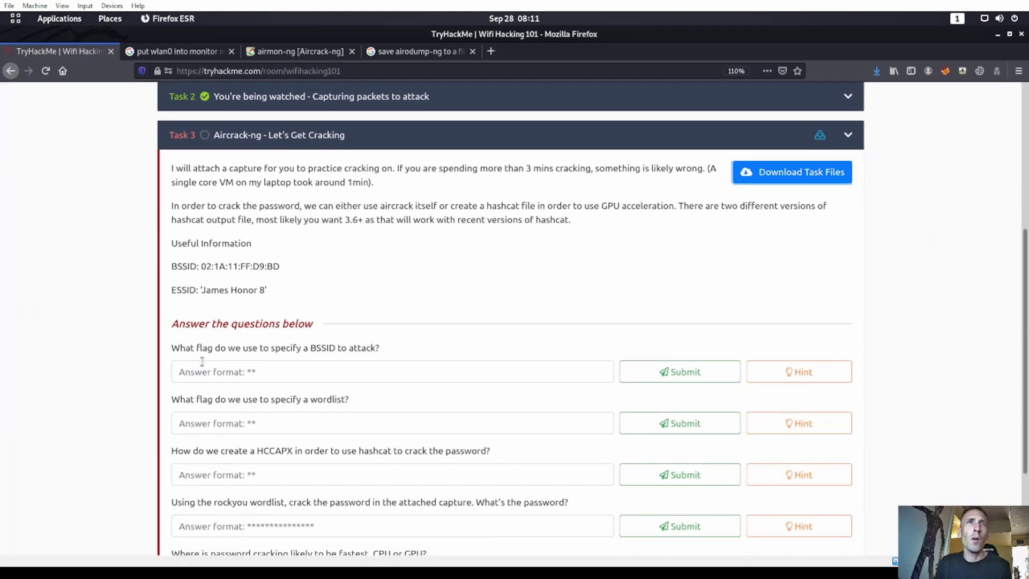
drag(234, 348, 364, 348)
click(360, 361)
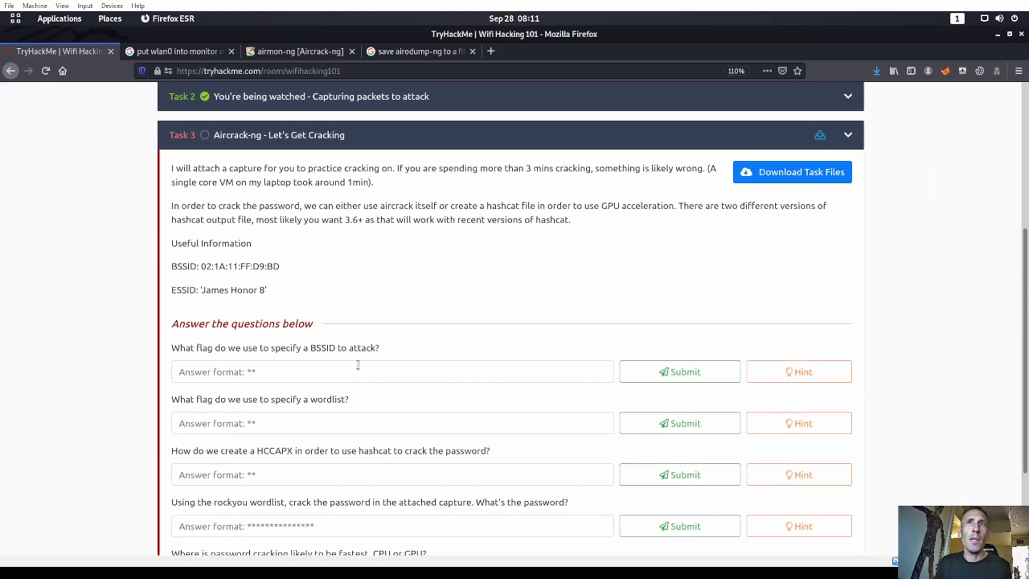
click(358, 370)
text(-b)
key(Return)
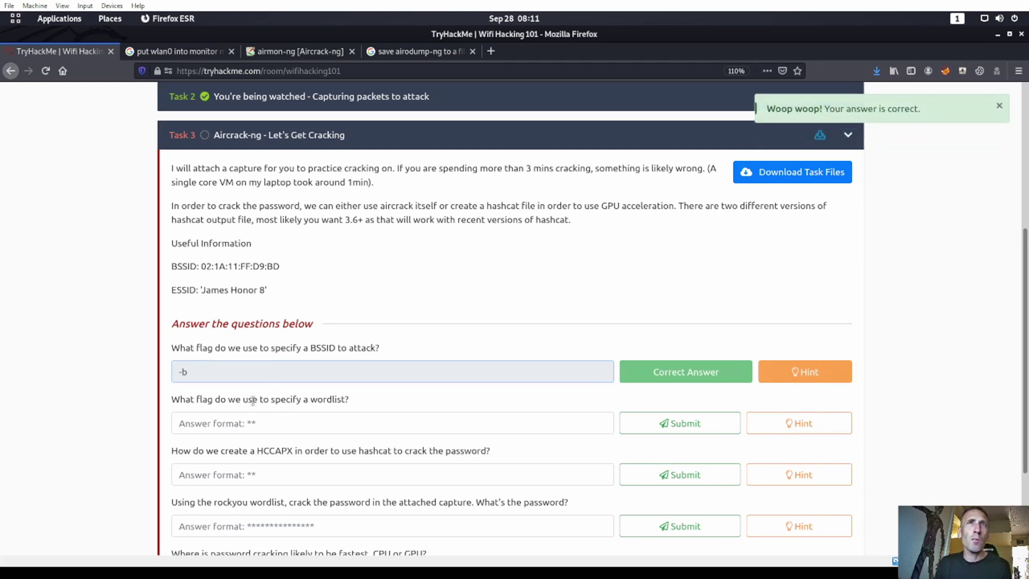
scroll(376, 389, down, 1)
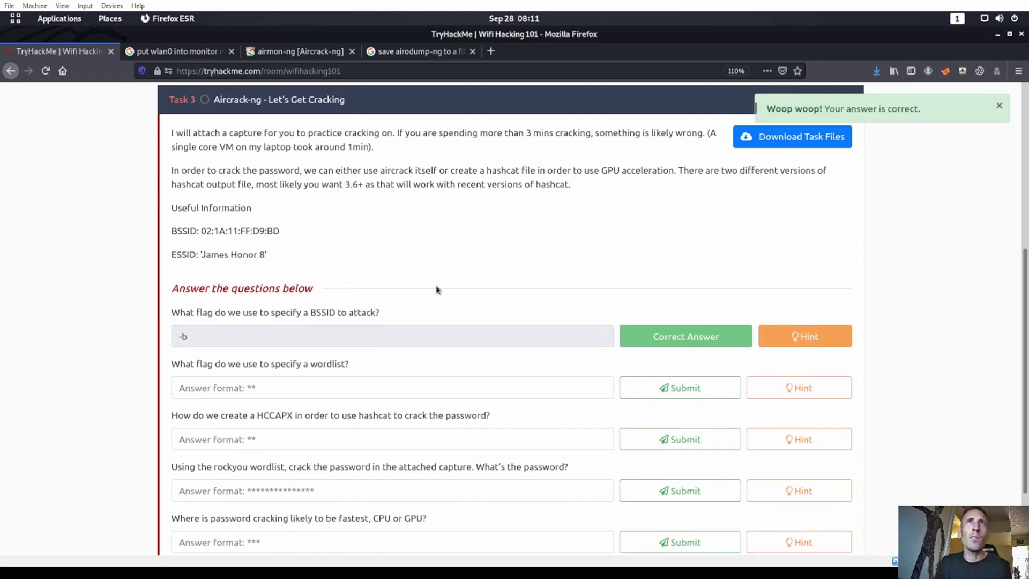
scroll(441, 284, up, 1)
key(super)
click(430, 418)
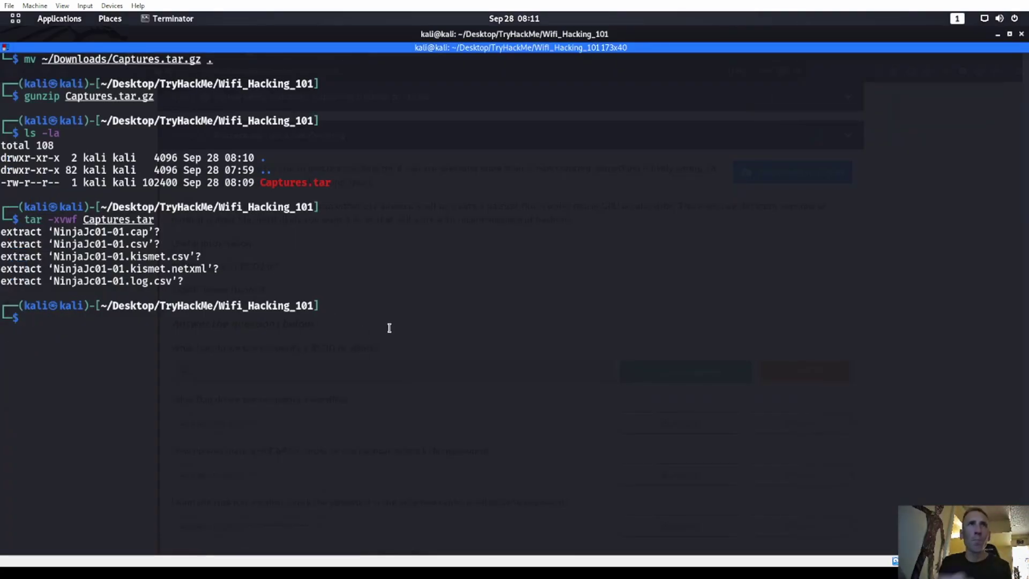
text(cat Nin)
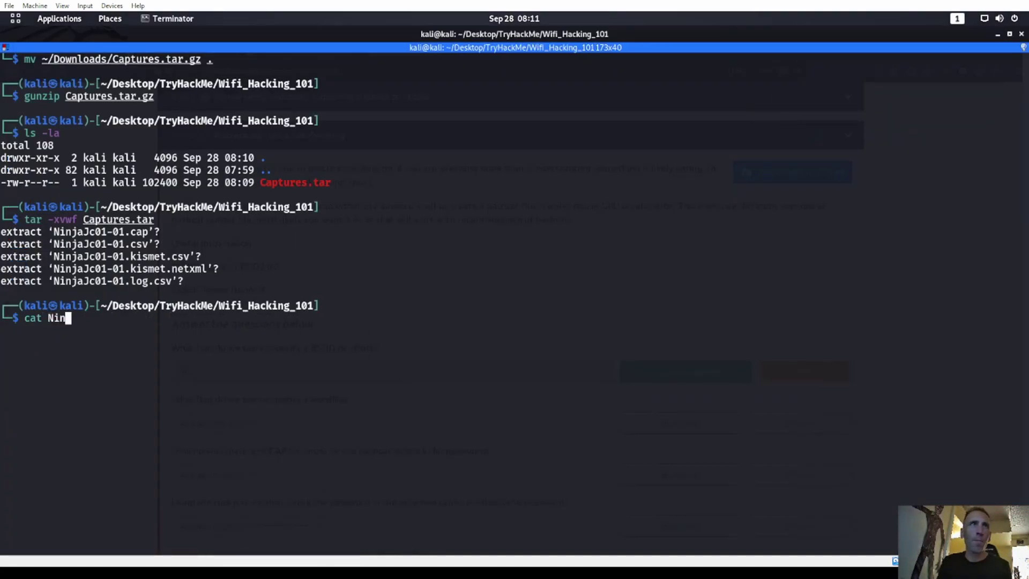
Relist the folder and rerun tar -xvwf Captures.tar, confirming all five NinjaJc01-01 files
key(ctrl+u)
key(Up)
key(Up)
key(Up)
key(Return)
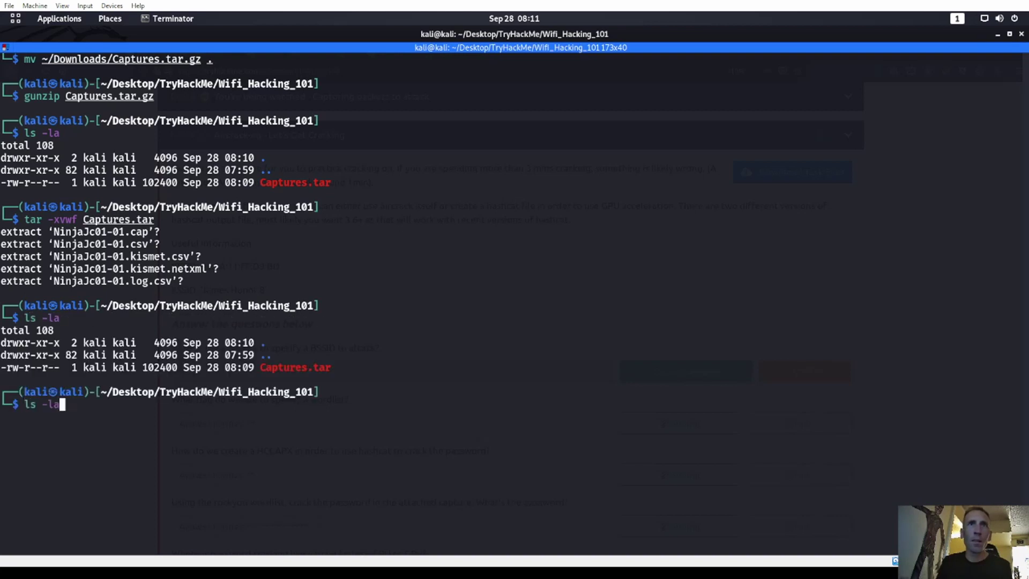
key(Up)
key(Up)
key(Return)
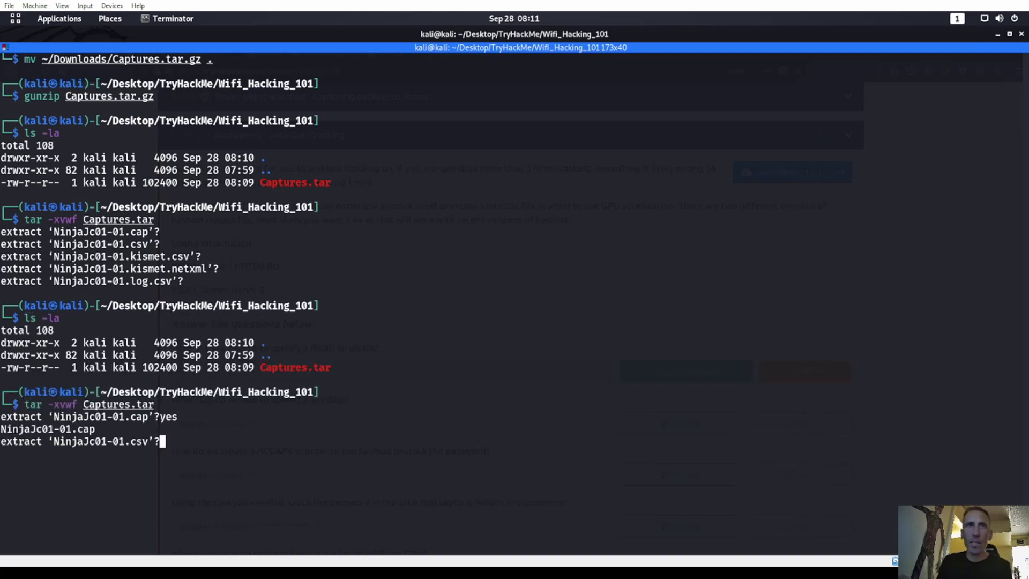
text(yes)
key(Return)
text(yes)
key(Return)
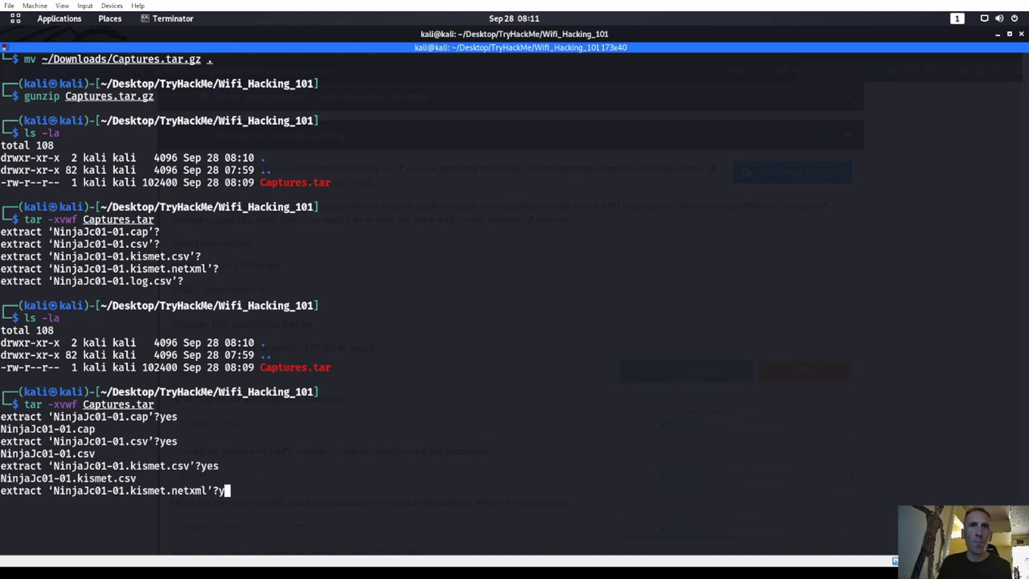
text(es)
key(Return)
text(yes)
key(Return)
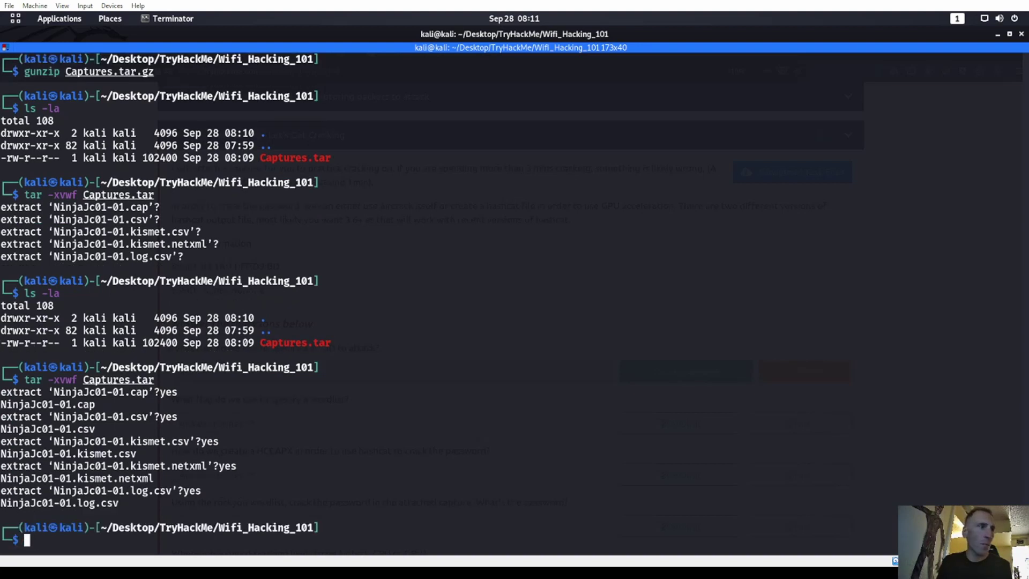
text(cat N)
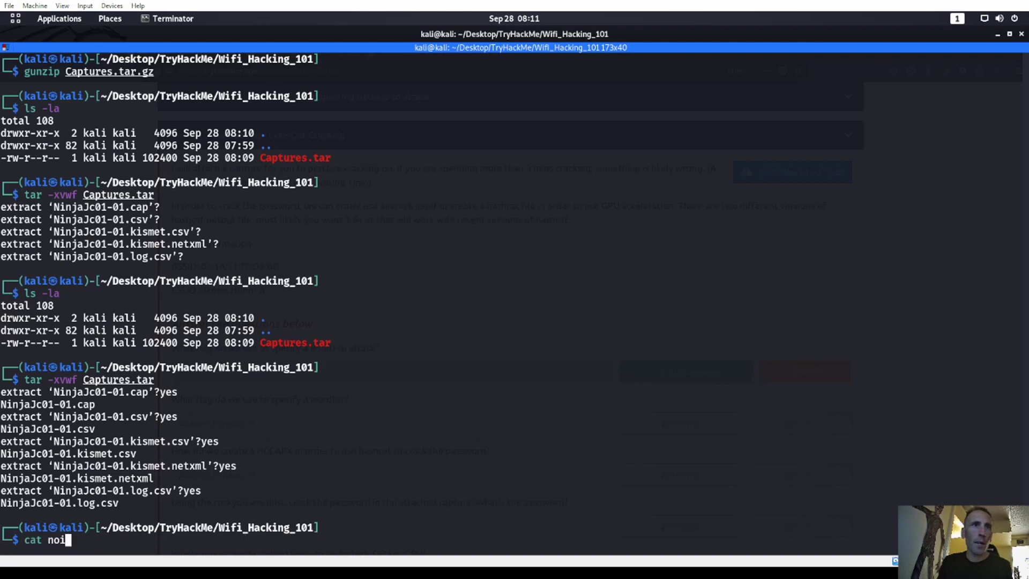
Print the raw contents of NinjaJc01-01.cap with cat
key(Tab)
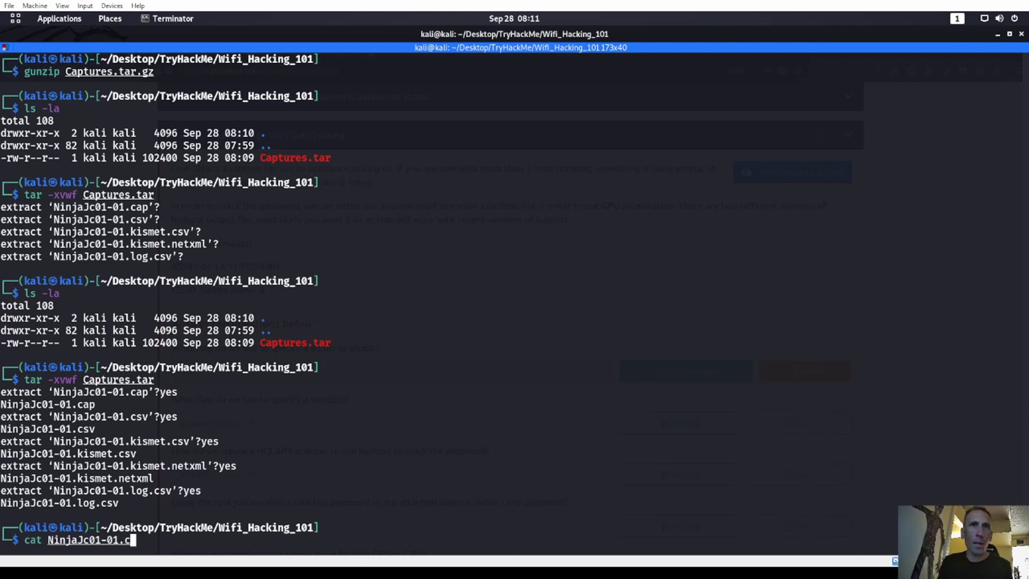
key(Return)
key(Up)
text(ap)
key(Return)
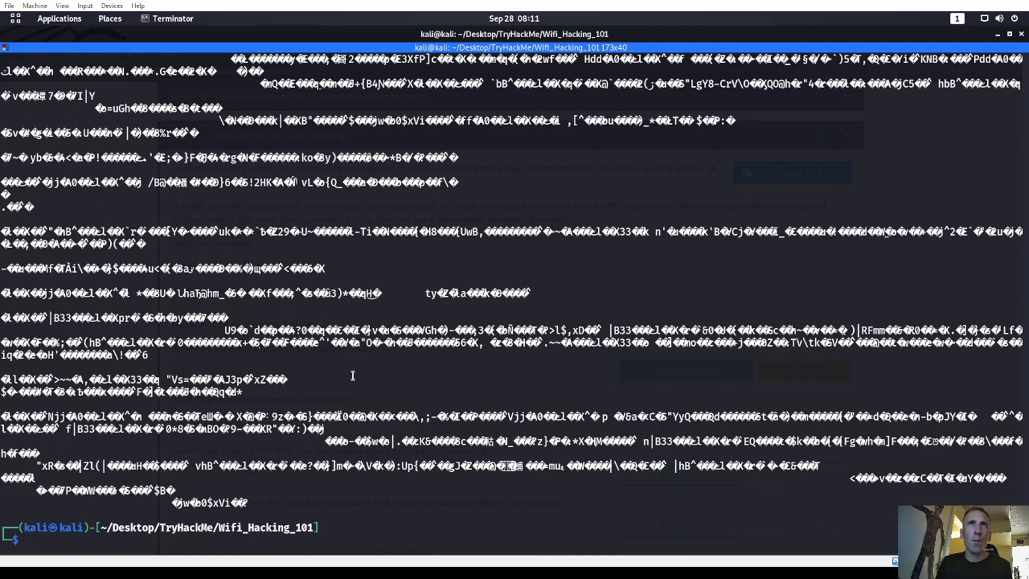
text(air)
Run aircrack-ng on NinjaJc01-01.cap
key(Tab)
text(c)
key(Tab)
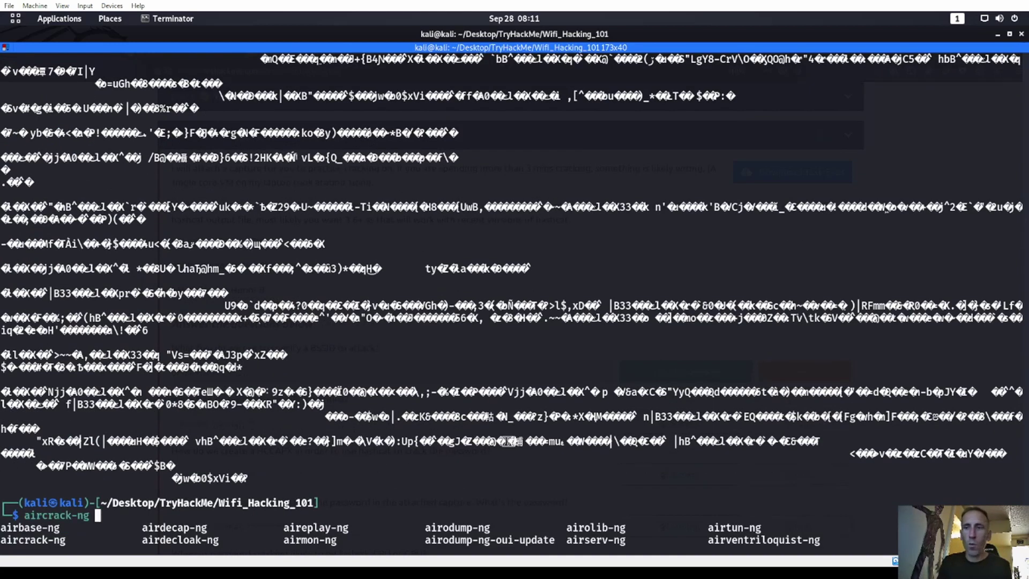
key(Tab)
key(Tab)
text(c)
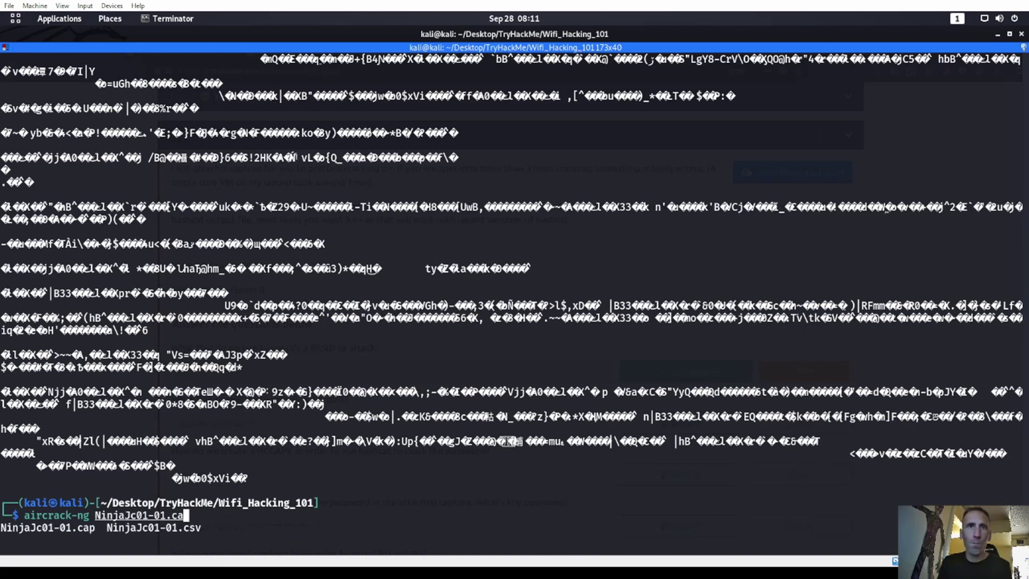
key(Tab)
key(Return)
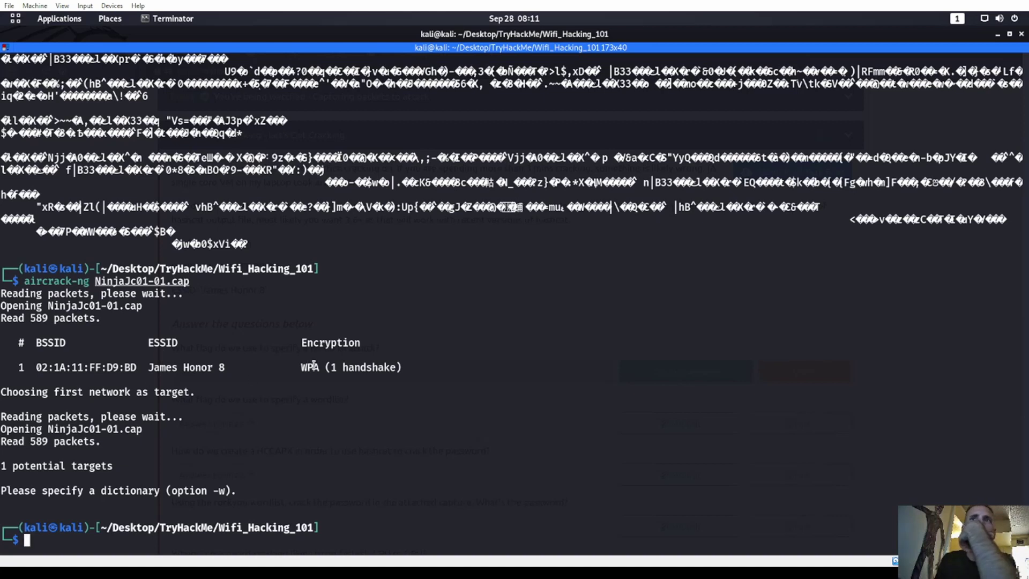
Rerun aircrack-ng with -b for the BSSID and -w for the rockyou wordlist
drag(309, 367, 402, 379)
click(266, 387)
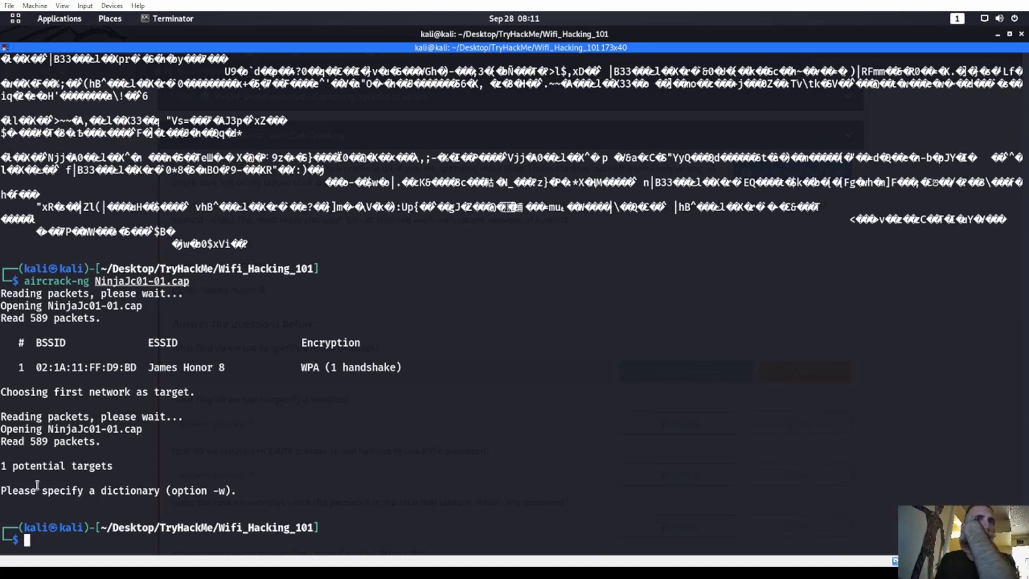
key(Up)
text(-w /usr/share/wordlists/rockyou.txt)
key(Return)
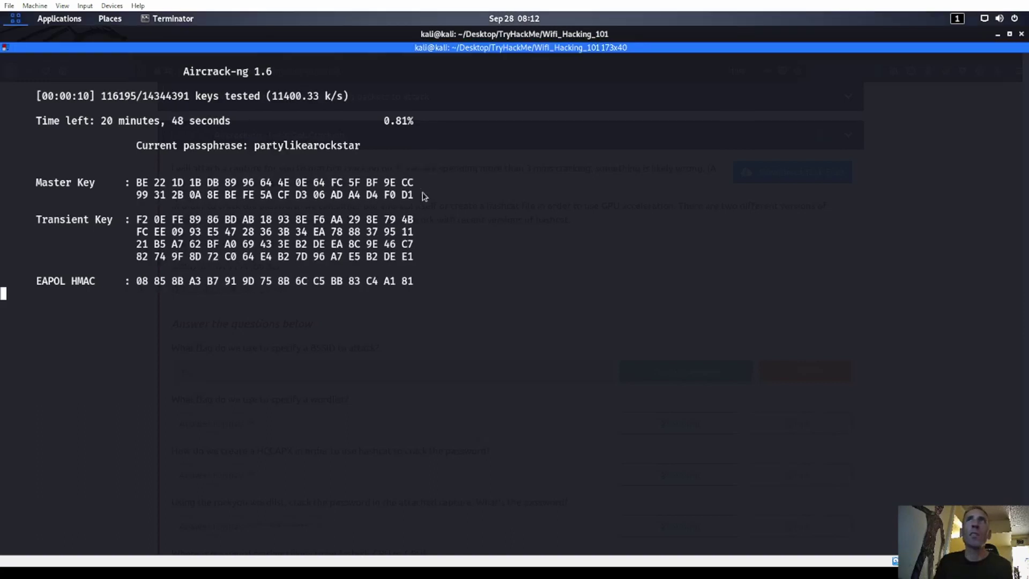
Submit -w as the answer to Task 3's wordlist flag question
key(super)
click(728, 202)
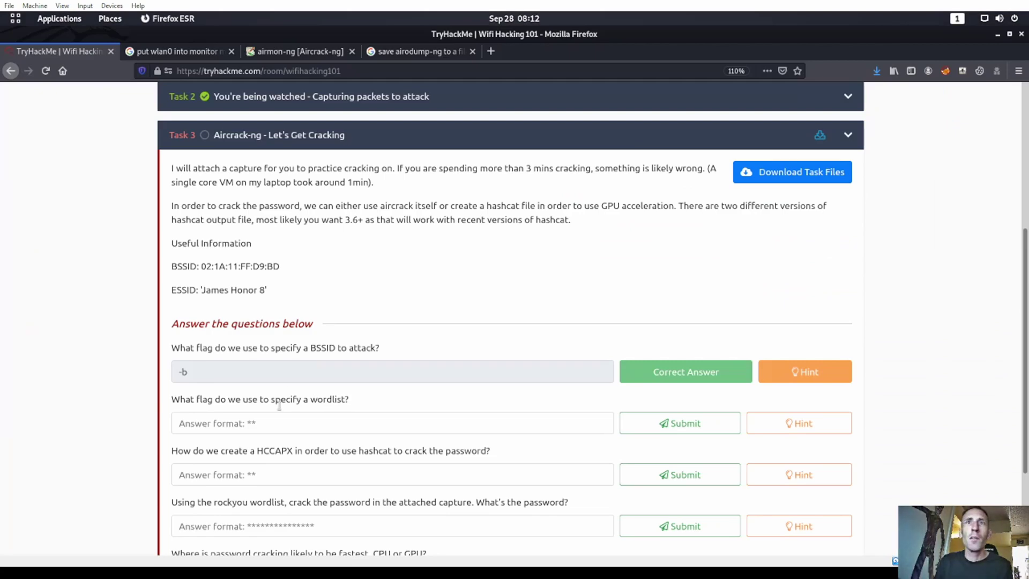
scroll(323, 331, up, 2)
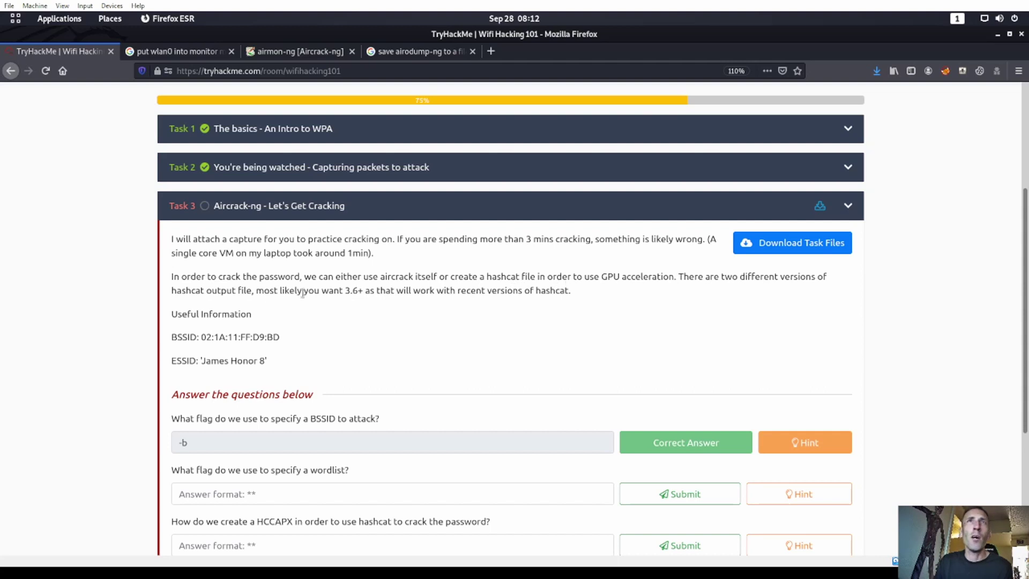
scroll(435, 290, down, 3)
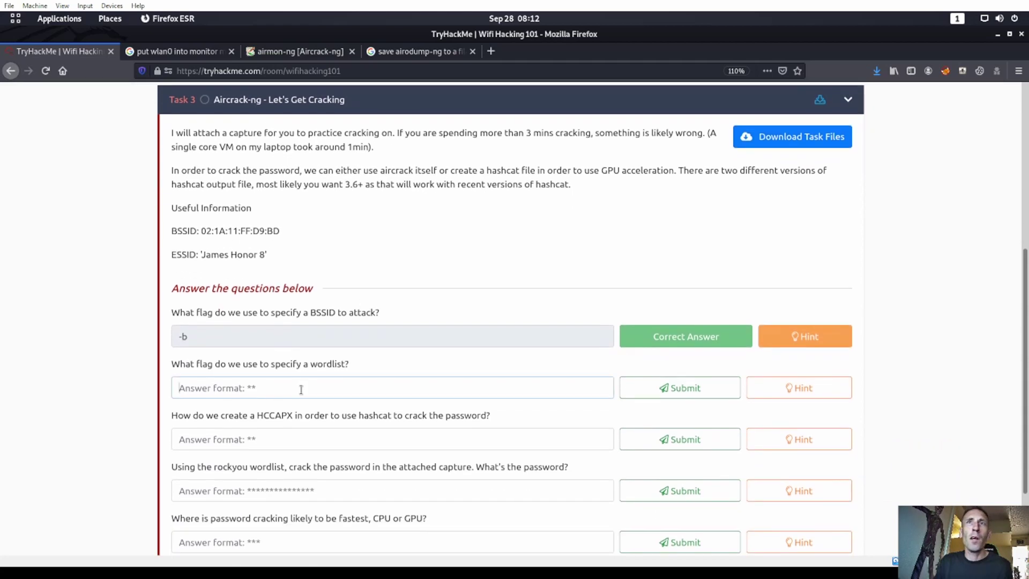
text(-w)
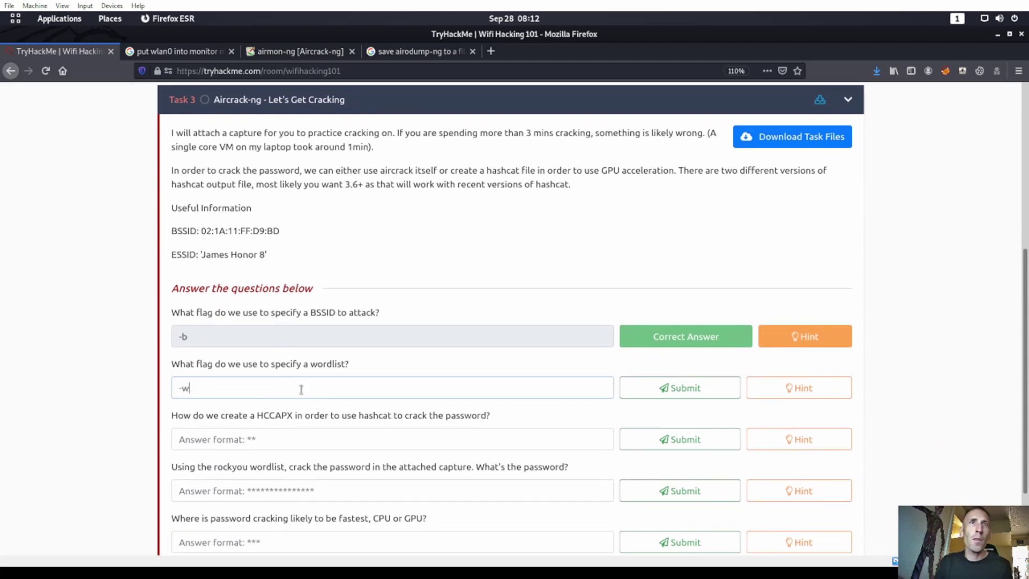
key(Return)
scroll(301, 389, down, 1)
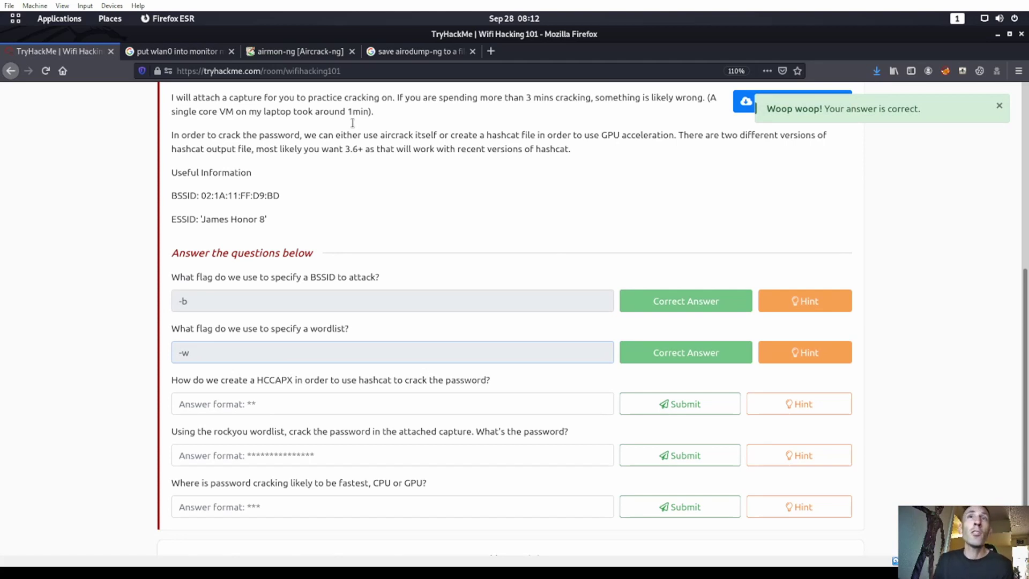
Search Google for 'create hccapx' and open the Stuff Jason Does conversion article
click(490, 51)
text(hcc)
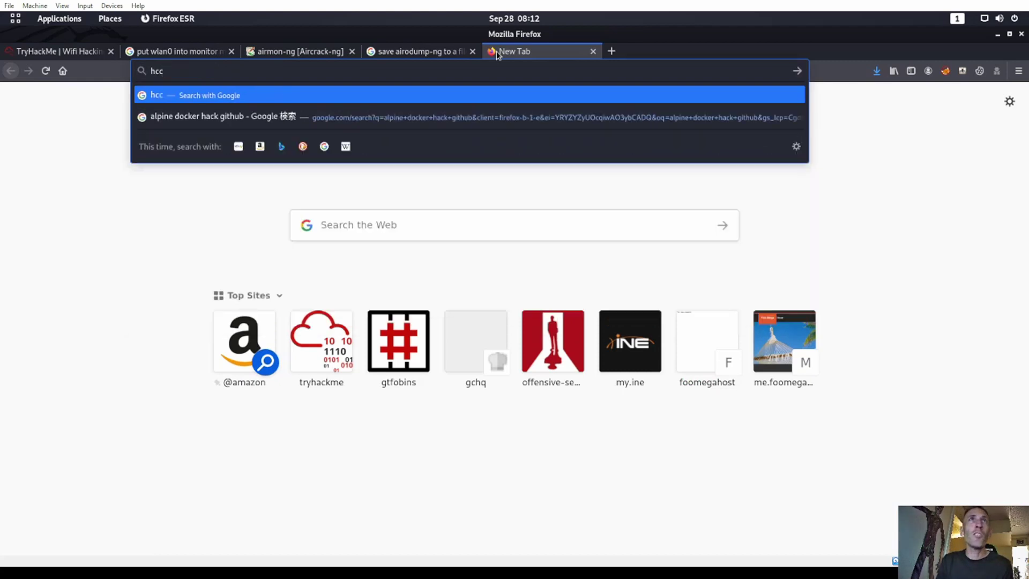
text(apx)
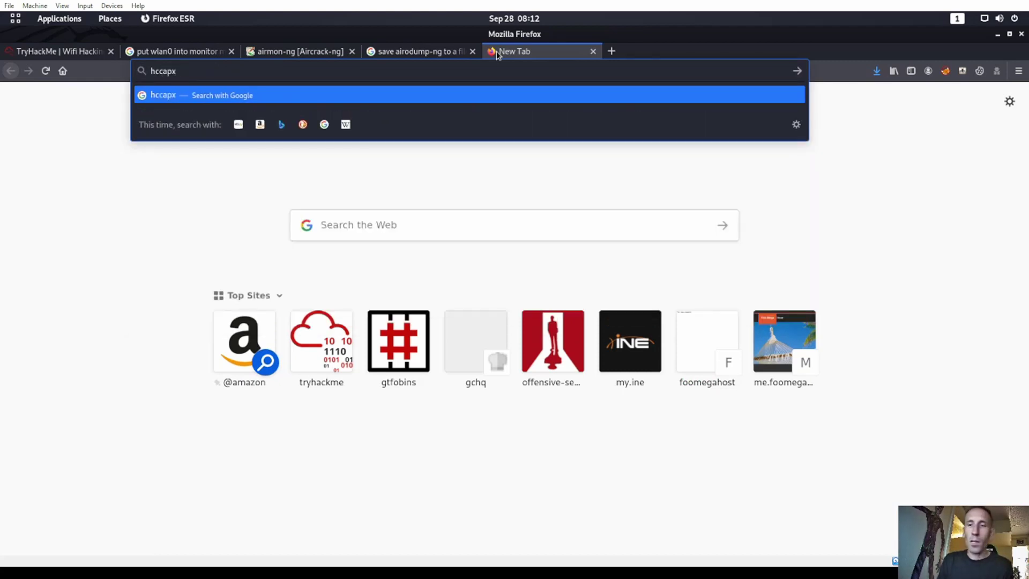
text(to)
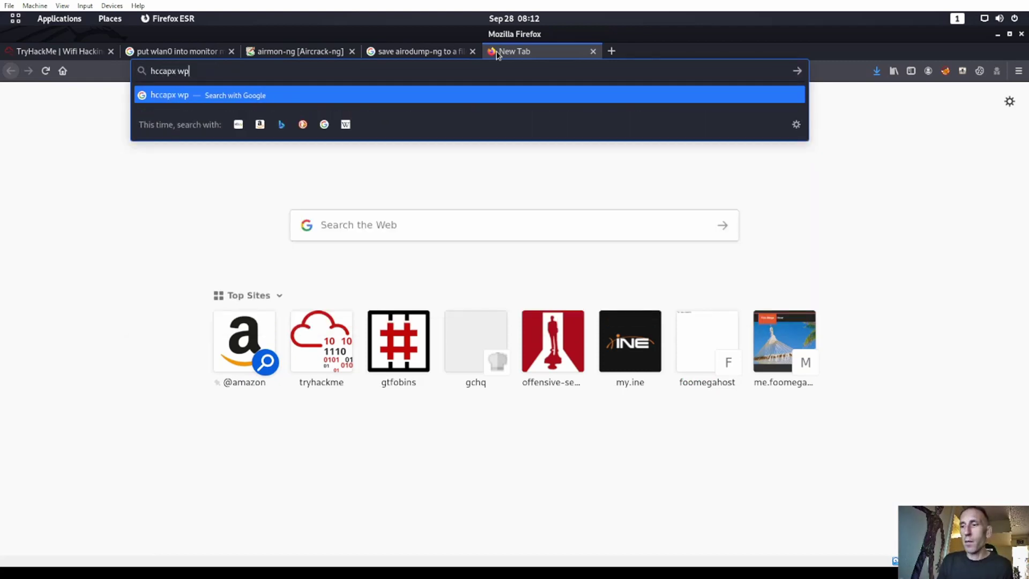
key(BackSpace)
key(BackSpace)
key(ctrl+BackSpace)
text(create )
text(hccapx)
key(Return)
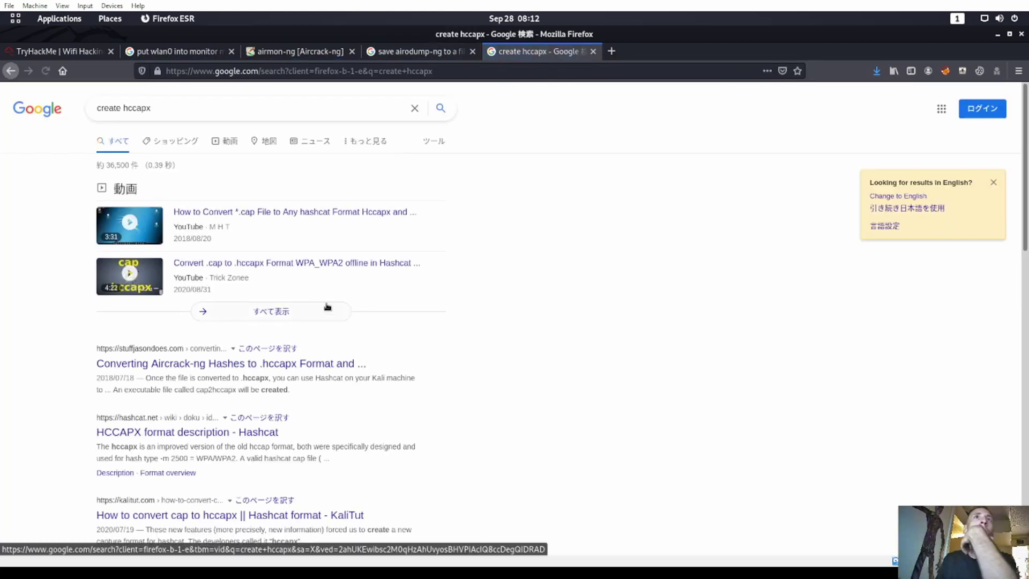
scroll(362, 297, down, 1)
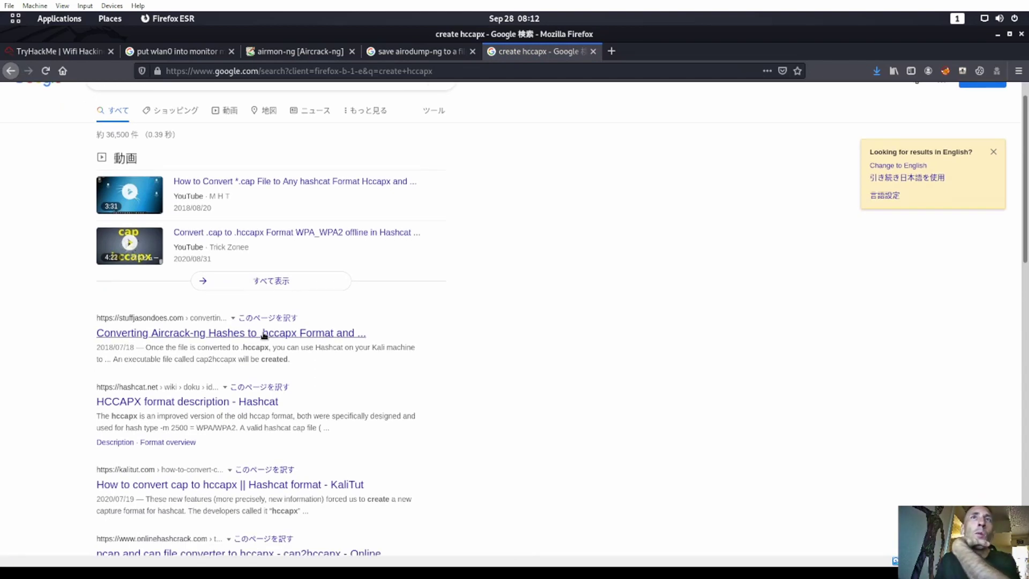
click(257, 333)
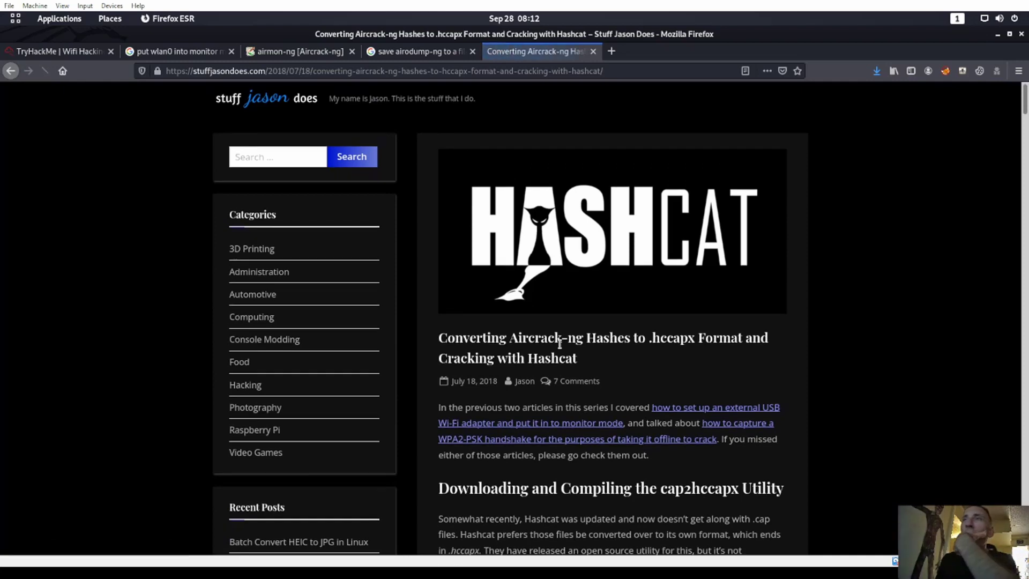
scroll(563, 323, down, 4)
scroll(678, 346, down, 2)
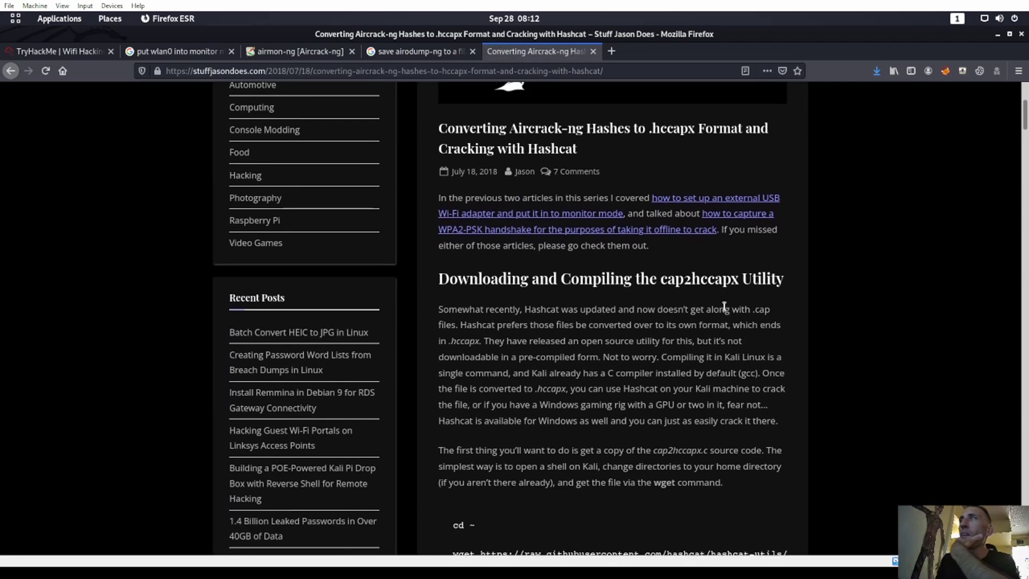
scroll(724, 282, down, 2)
scroll(673, 263, down, 3)
scroll(643, 306, down, 3)
scroll(620, 338, down, 2)
scroll(605, 374, down, 2)
scroll(605, 374, down, 3)
scroll(522, 354, down, 1)
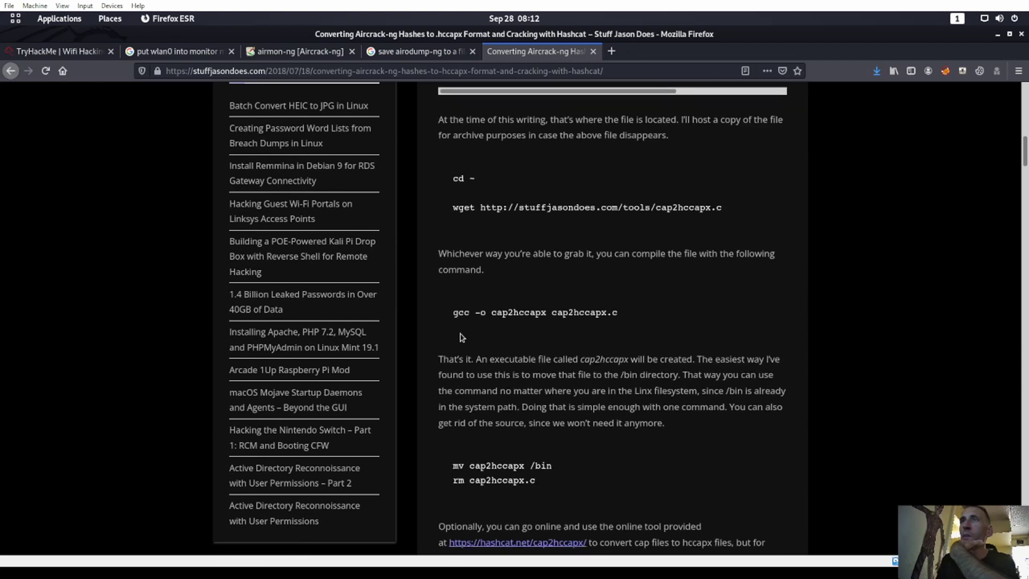
scroll(620, 324, down, 2)
scroll(563, 345, down, 2)
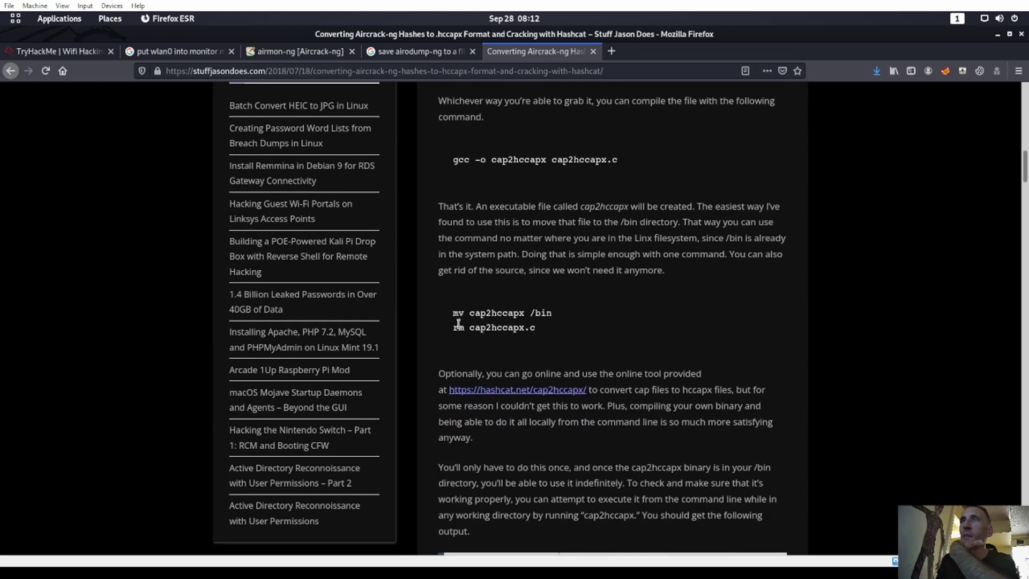
scroll(531, 322, down, 2)
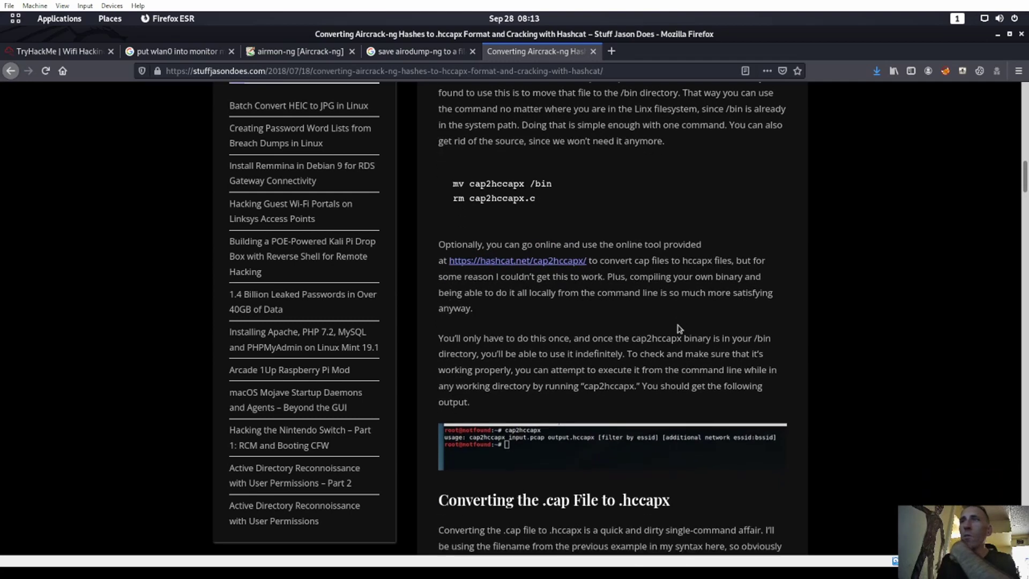
scroll(675, 324, down, 3)
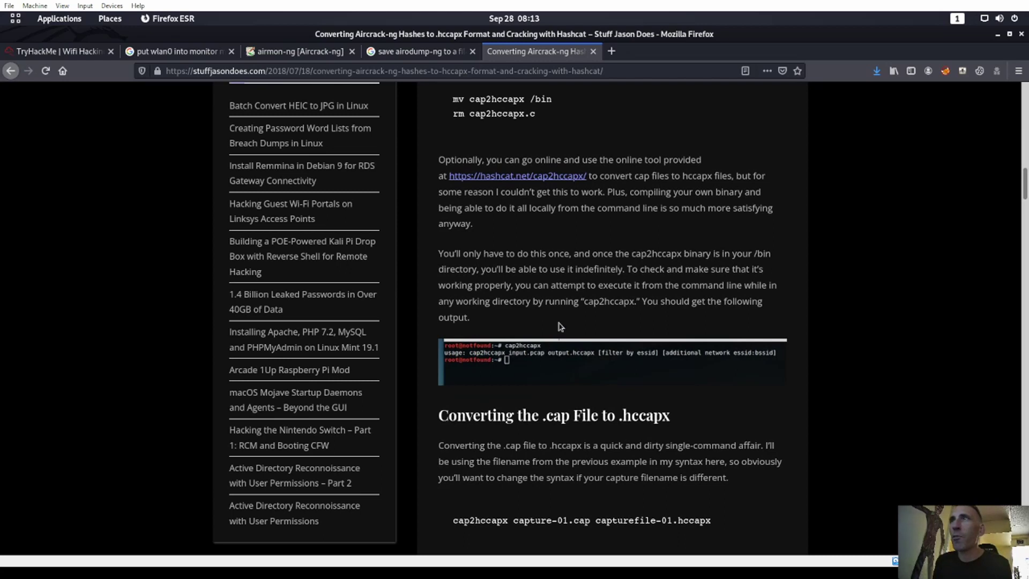
key(super)
click(446, 379)
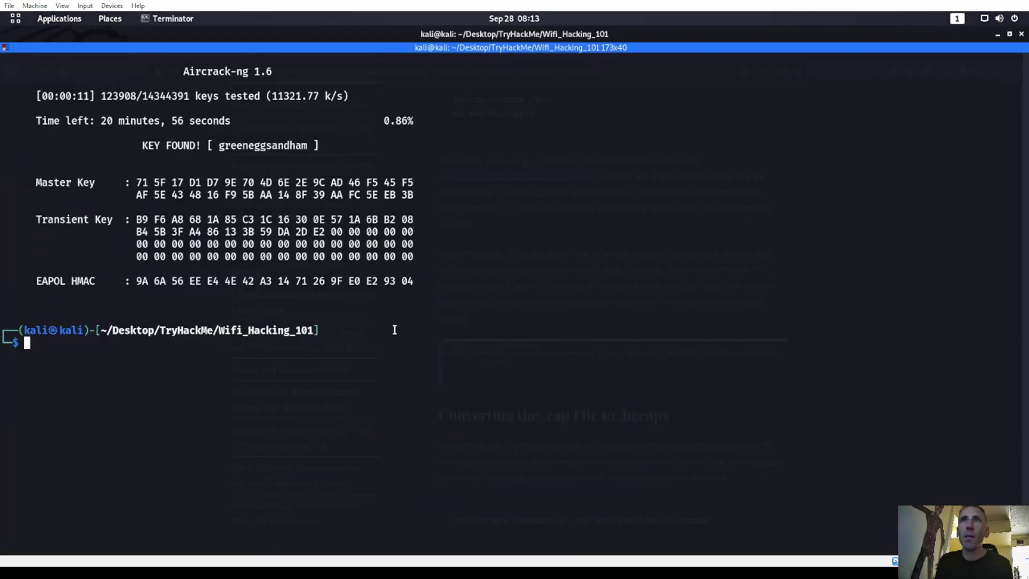
double_click(264, 147)
click(258, 147)
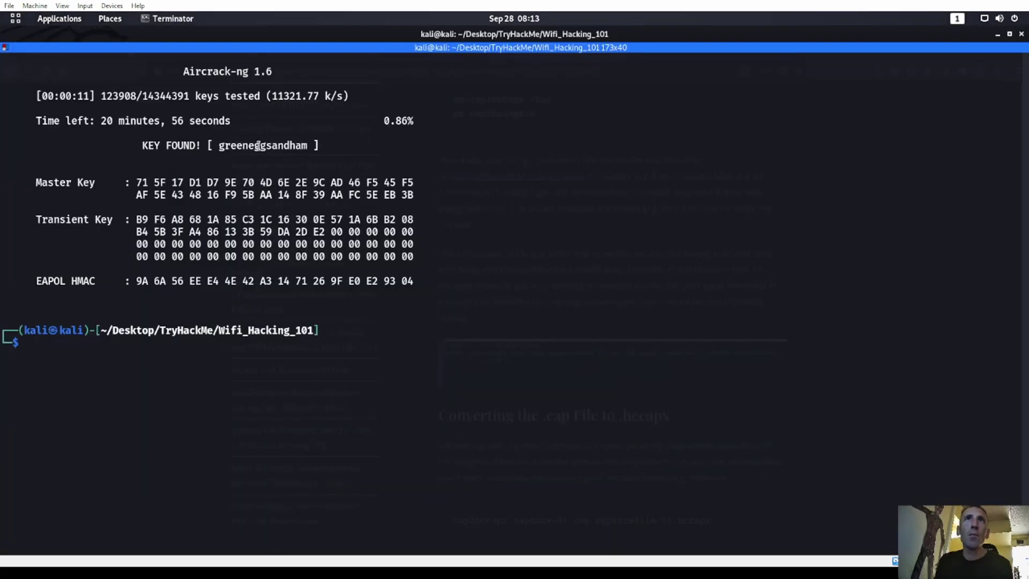
key(super)
click(495, 356)
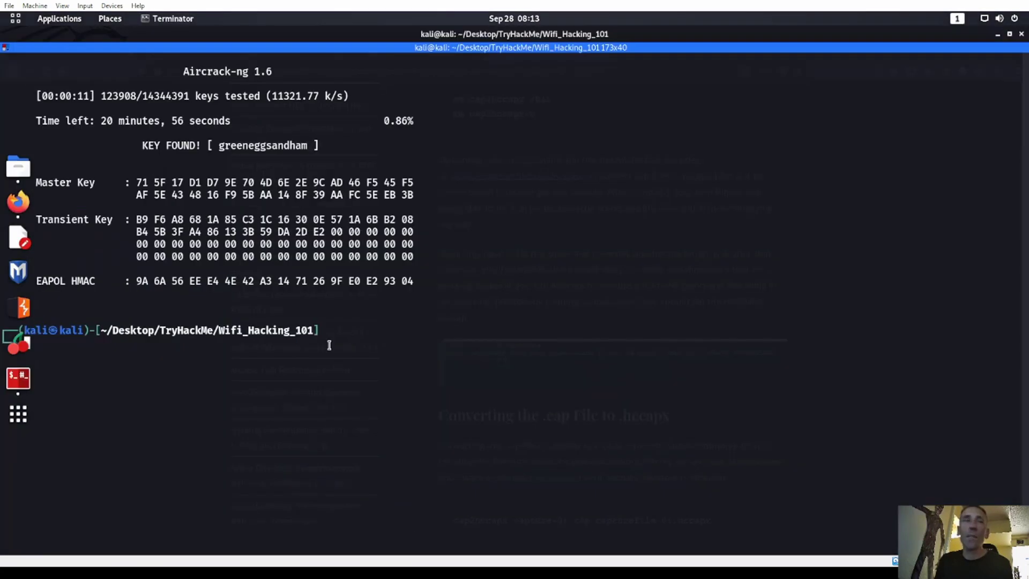
Go back through the Firefox tabs to the TryHackMe questions tab
key(super)
click(724, 202)
click(408, 50)
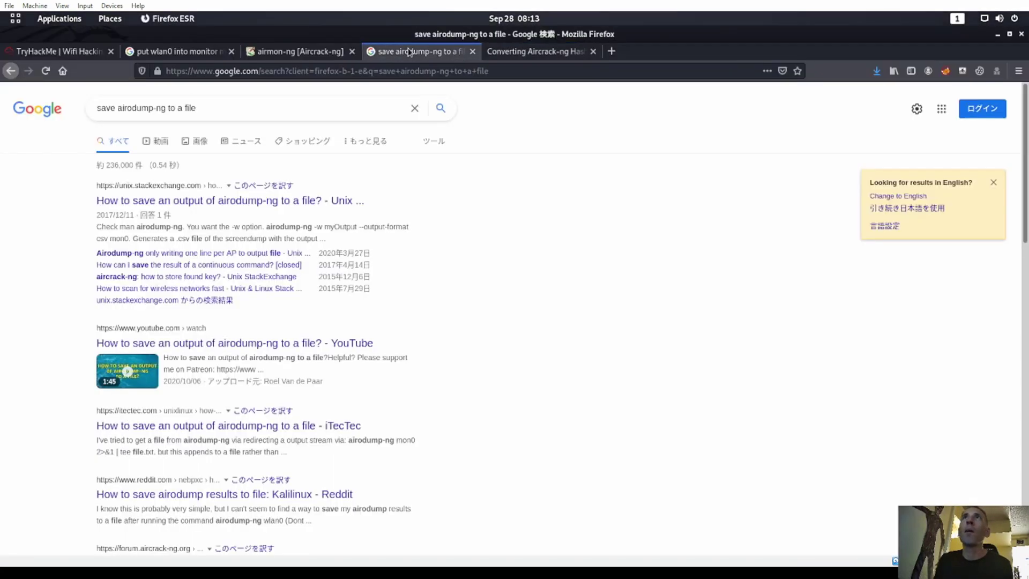
click(300, 51)
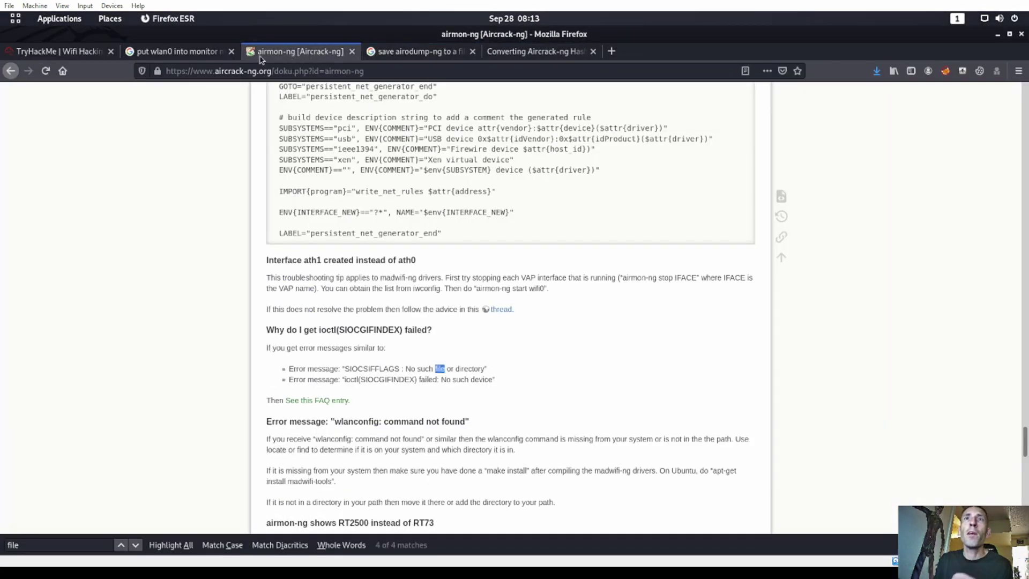
click(180, 51)
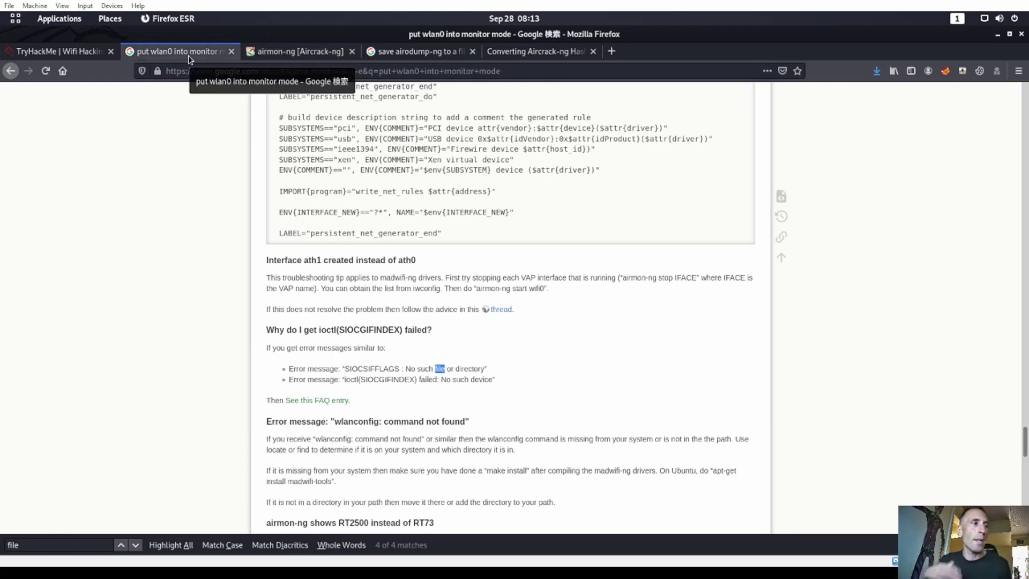
click(58, 51)
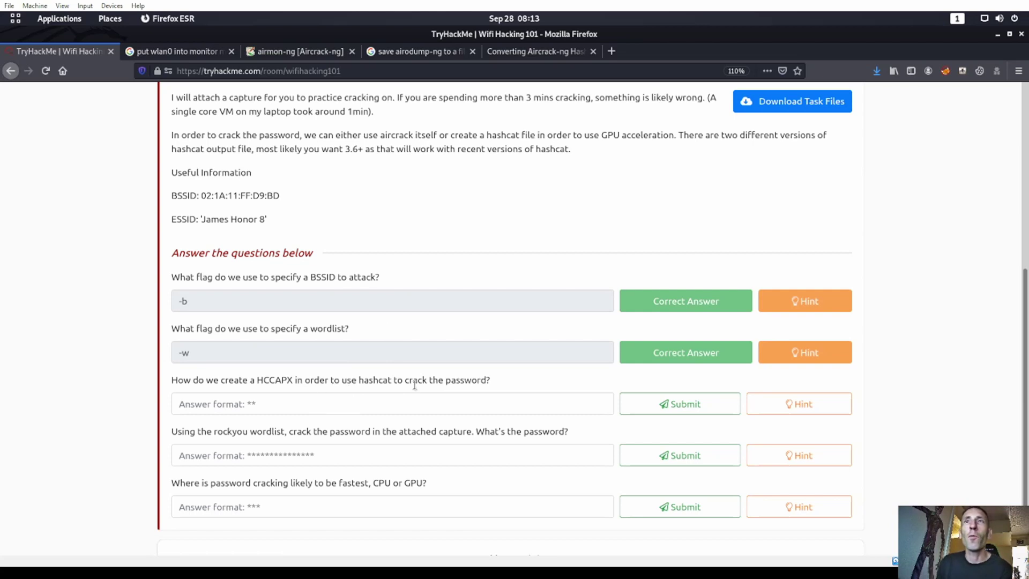
Reread the hccapx article, then show the HCCAPX hint reading aircrack-ng --help
click(532, 51)
scroll(582, 370, down, 2)
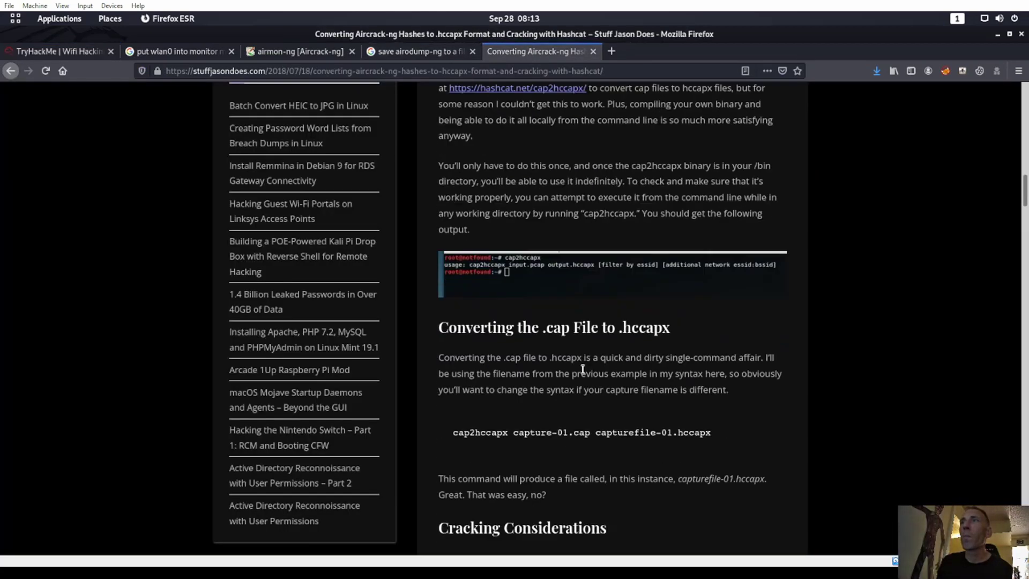
scroll(582, 369, down, 2)
scroll(531, 358, down, 2)
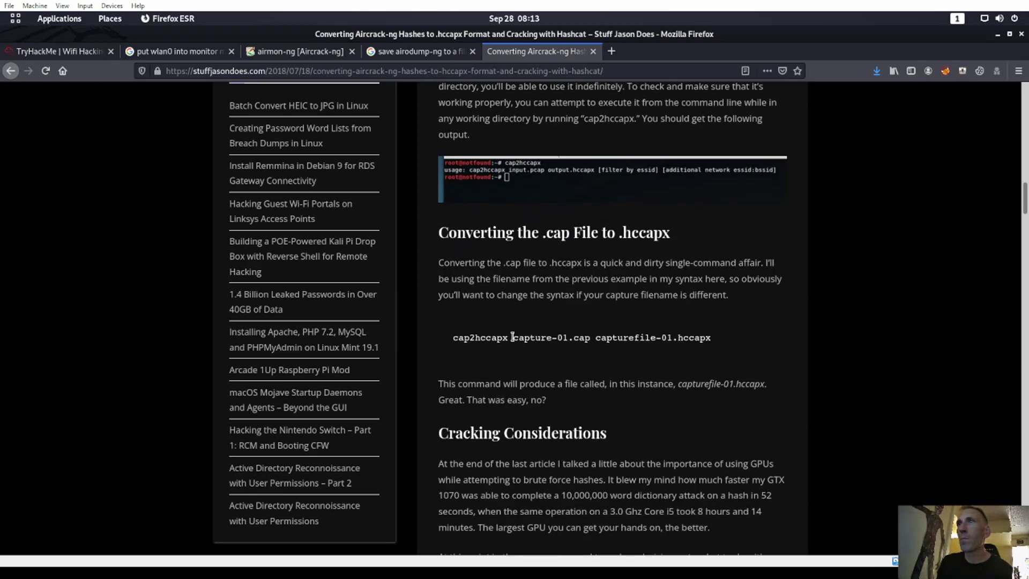
scroll(511, 337, down, 3)
scroll(563, 354, down, 3)
scroll(580, 361, down, 4)
scroll(581, 360, down, 3)
scroll(580, 360, down, 3)
scroll(583, 353, down, 3)
scroll(584, 342, down, 3)
scroll(585, 341, down, 1)
scroll(582, 340, down, 4)
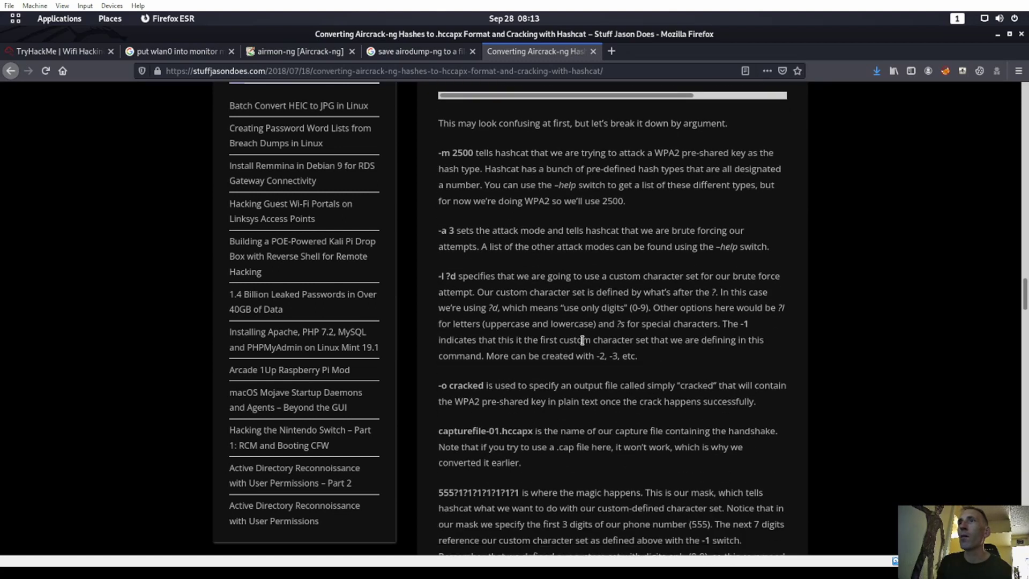
scroll(582, 340, down, 3)
scroll(576, 346, down, 1)
key(super)
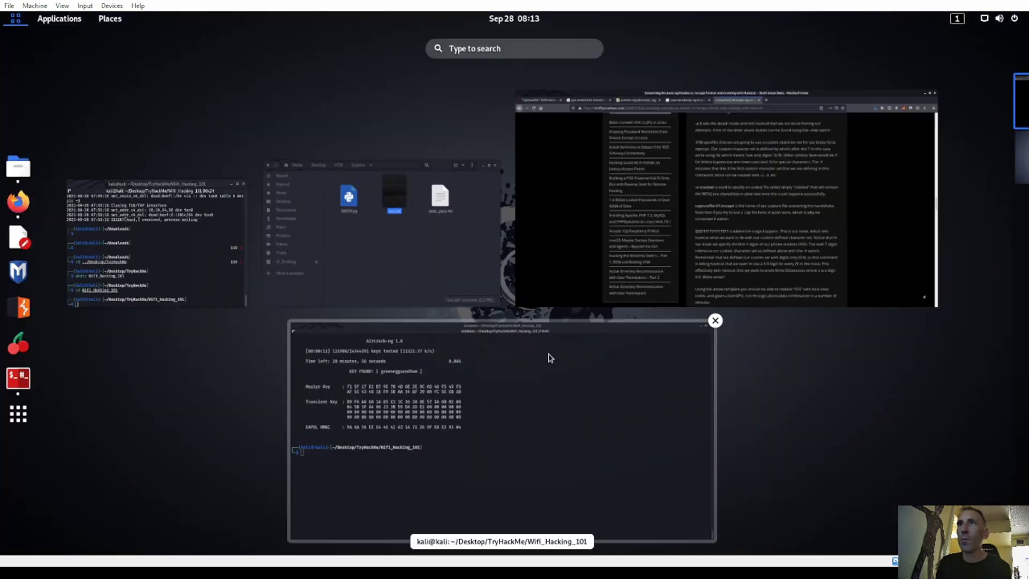
key(super)
click(61, 51)
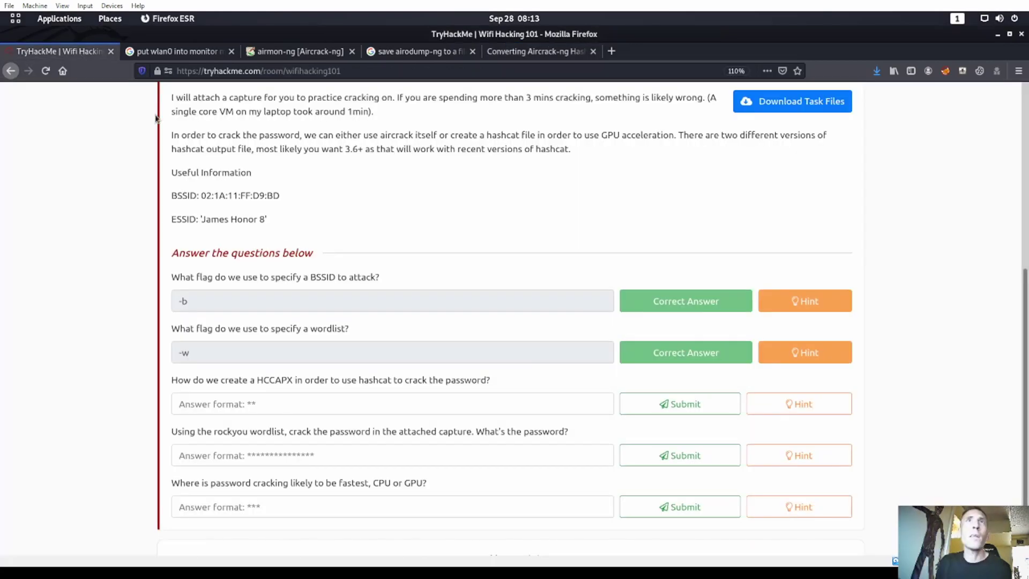
click(801, 403)
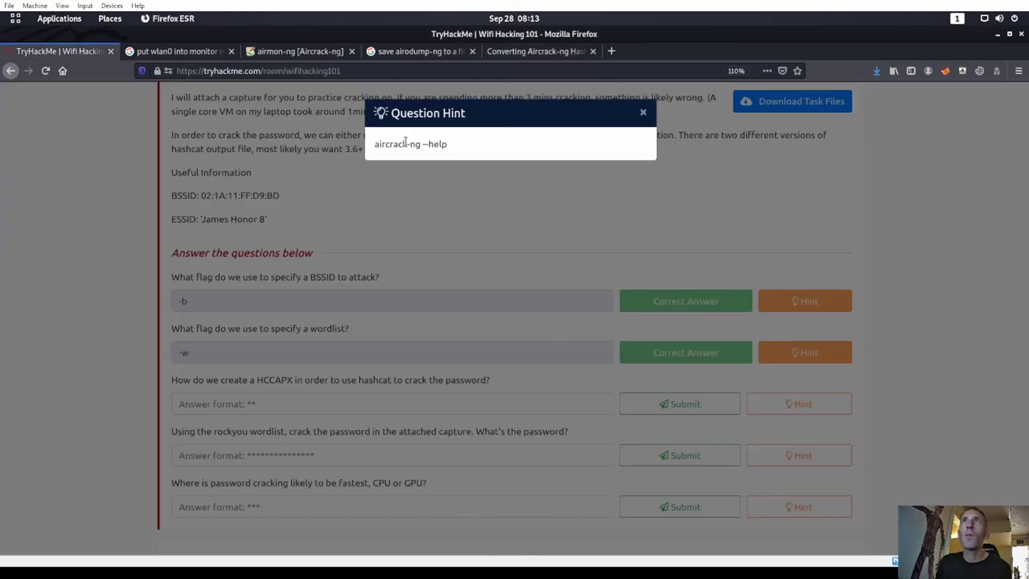
Edit the previous terminal command into aircrack-ng --help and run it
key(super)
click(492, 391)
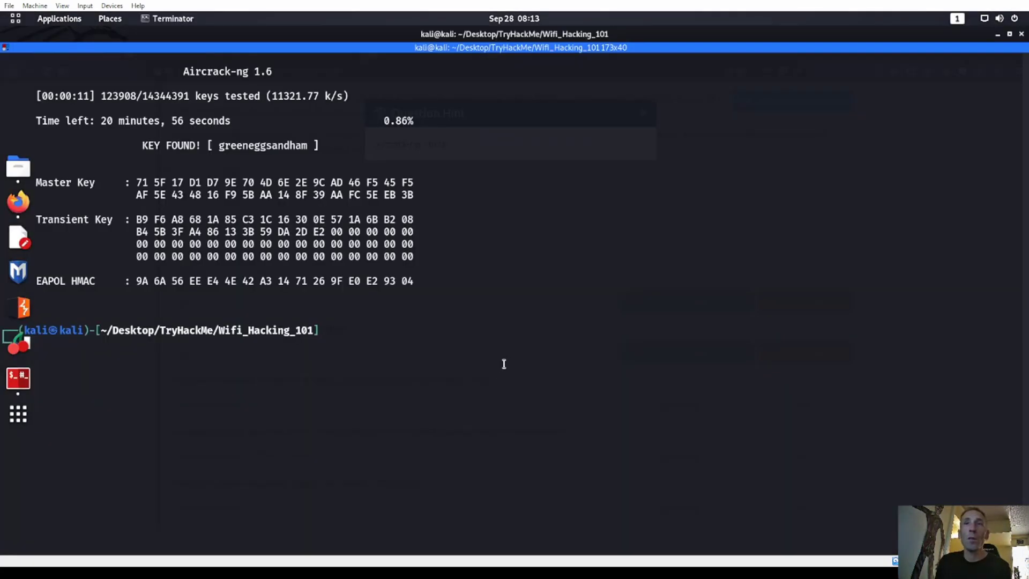
key(Up)
key(Home)
key(Right)
key(Right)
key(Right)
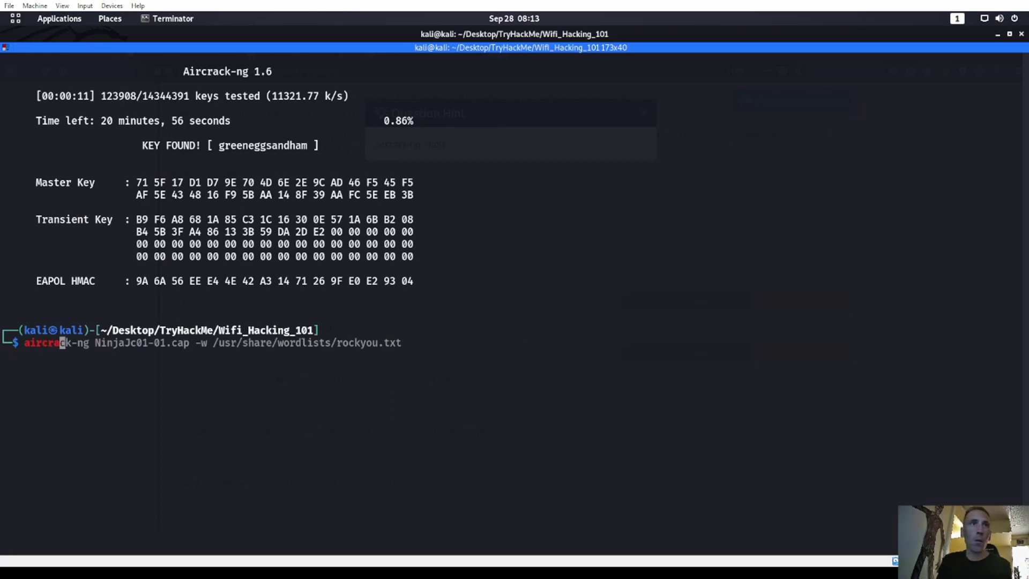
key(ctrl+k)
text(ck)
text(-ng --help)
key(Return)
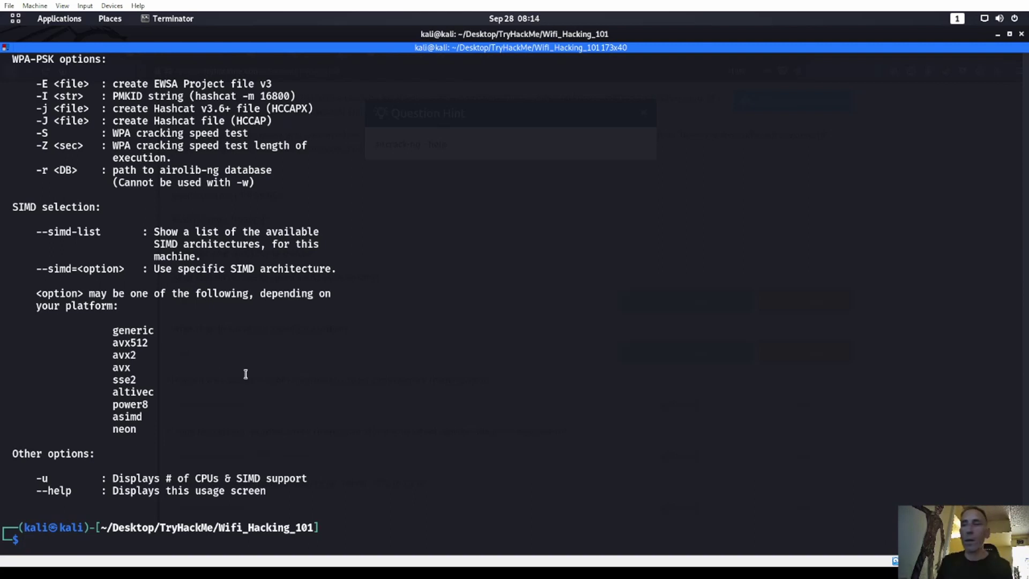
text(aircrack-ng --help | grep)
Close the question hint dialog on the TryHackMe page
key(super)
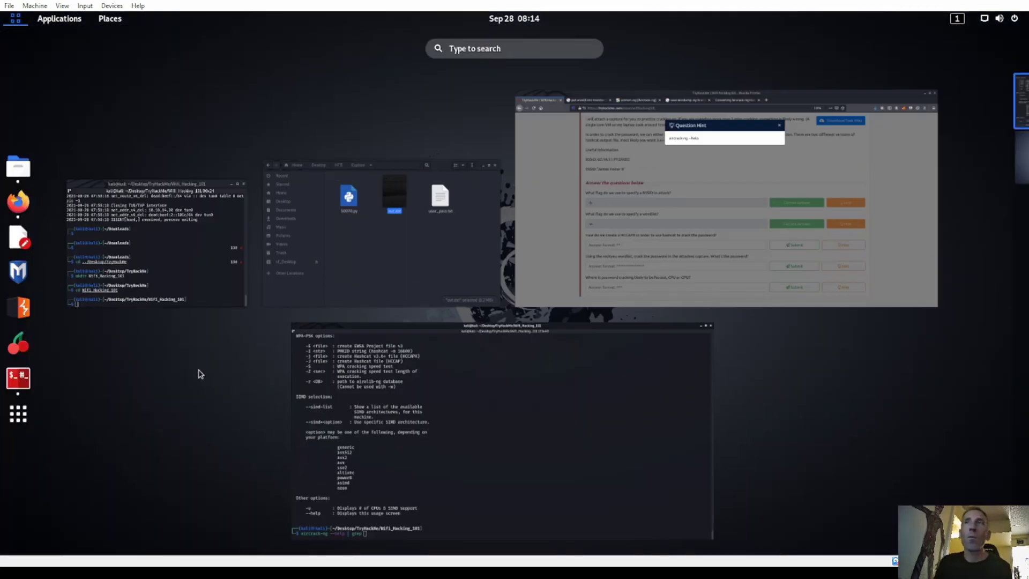
click(723, 193)
click(644, 111)
Filter the help output with grep hcc and grep HCC, revealing -j creates Hashcat v3.6+ HCCAPX files
key(super)
click(448, 403)
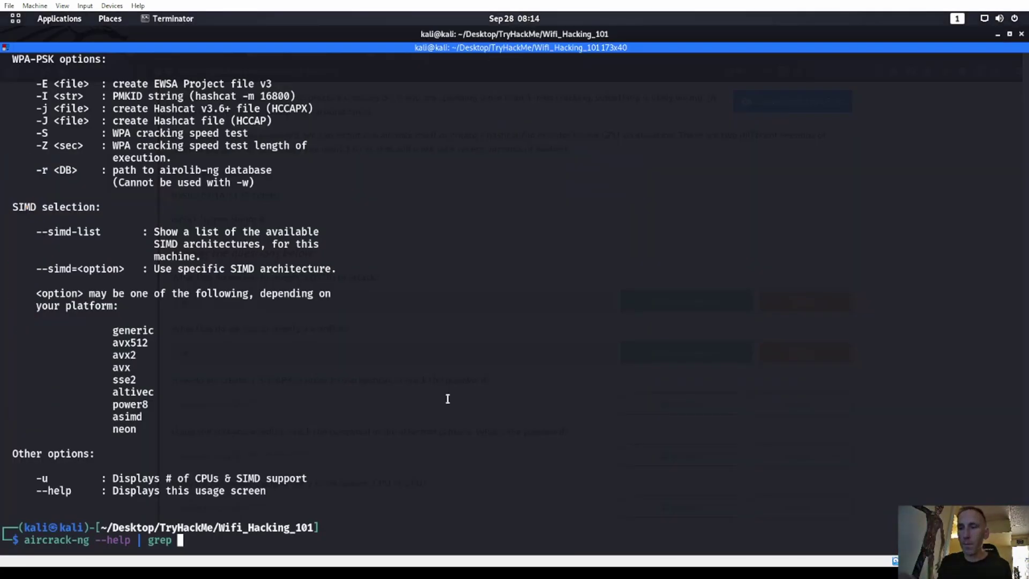
text(hcc)
key(Return)
key(Up)
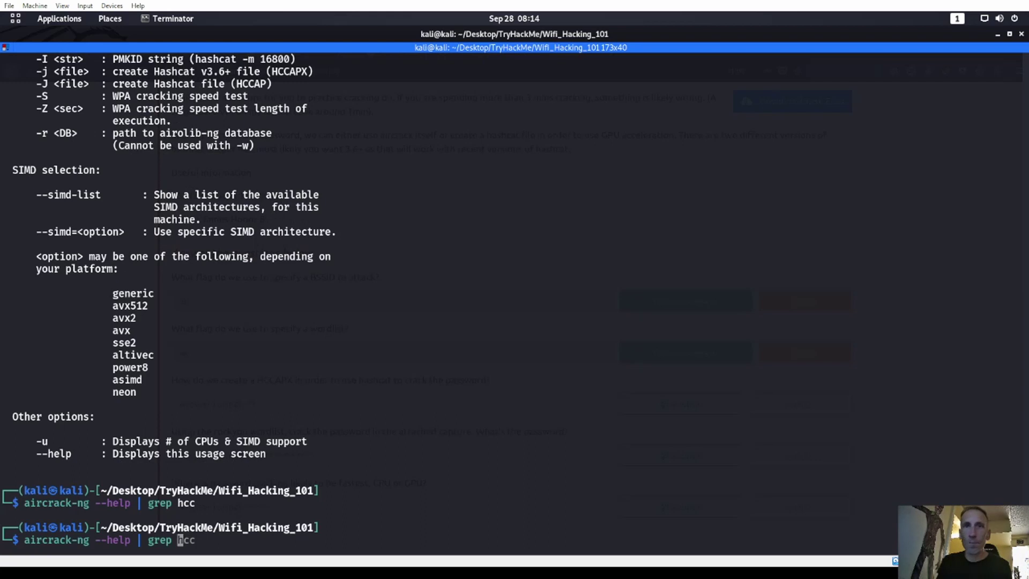
text(HCC)
key(Return)
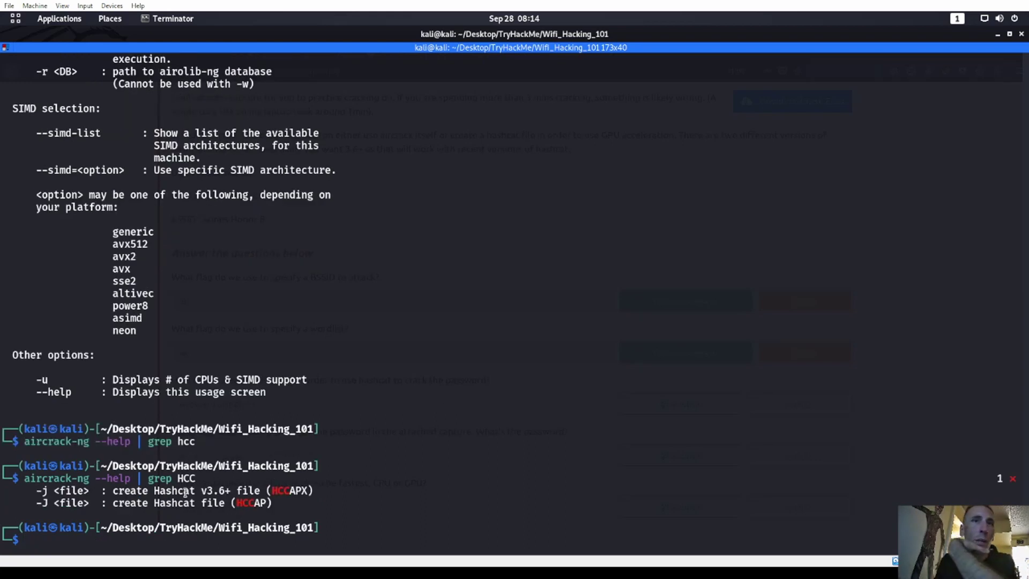
double_click(205, 490)
click(211, 490)
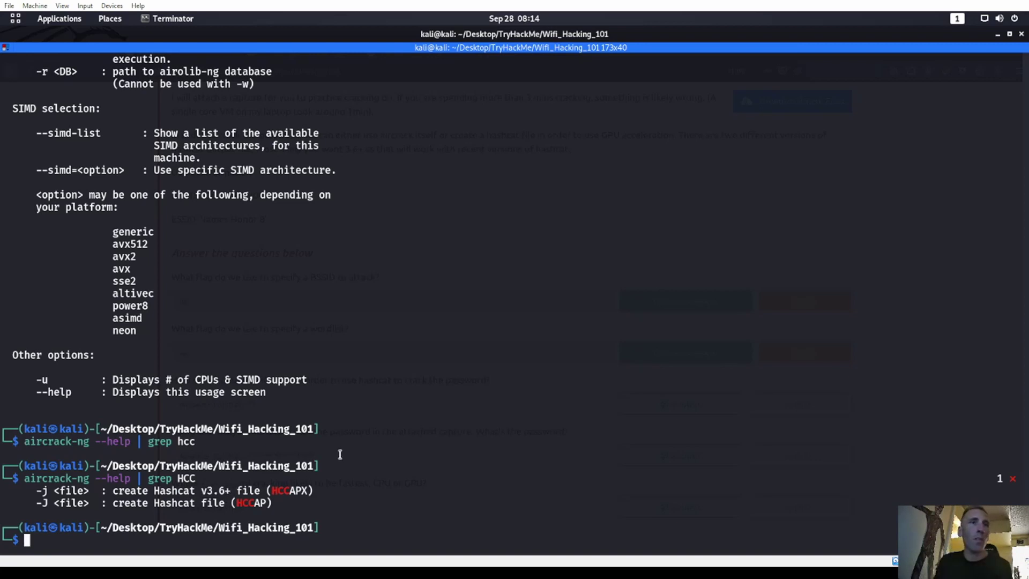
Submit -j as the answer to the HCCAPX question
key(super)
key(Return)
click(348, 403)
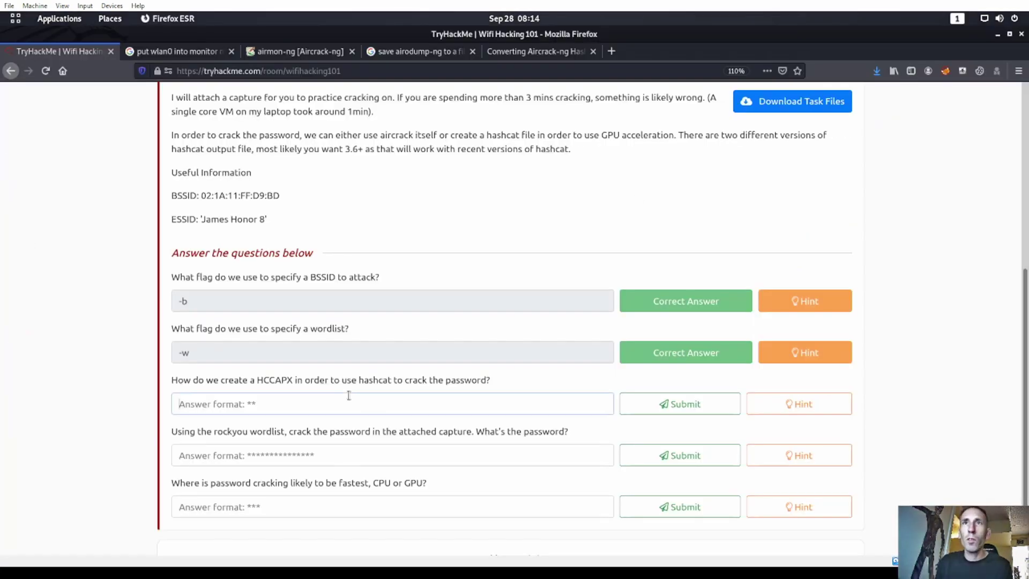
text(-j)
key(Return)
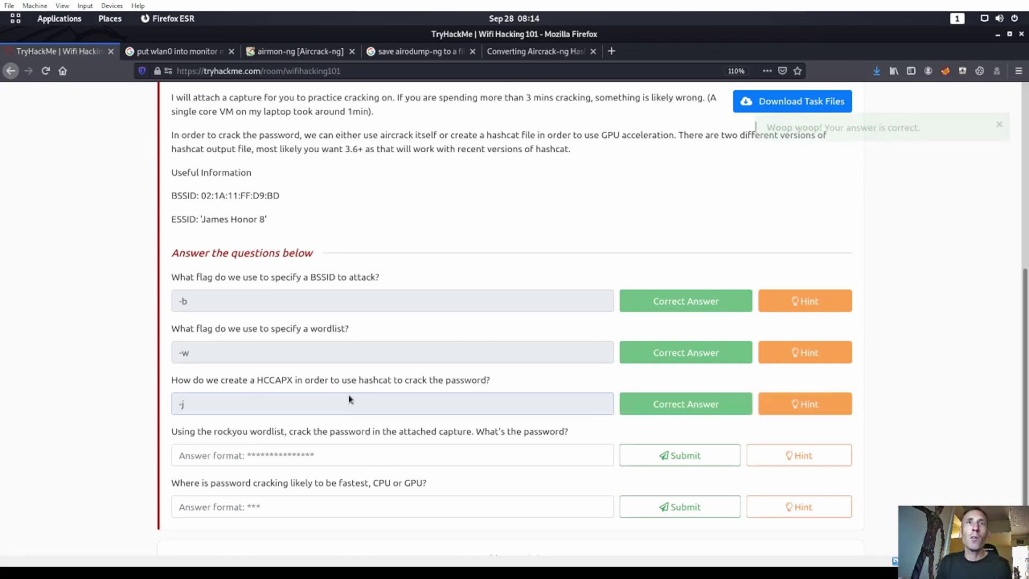
scroll(271, 409, down, 1)
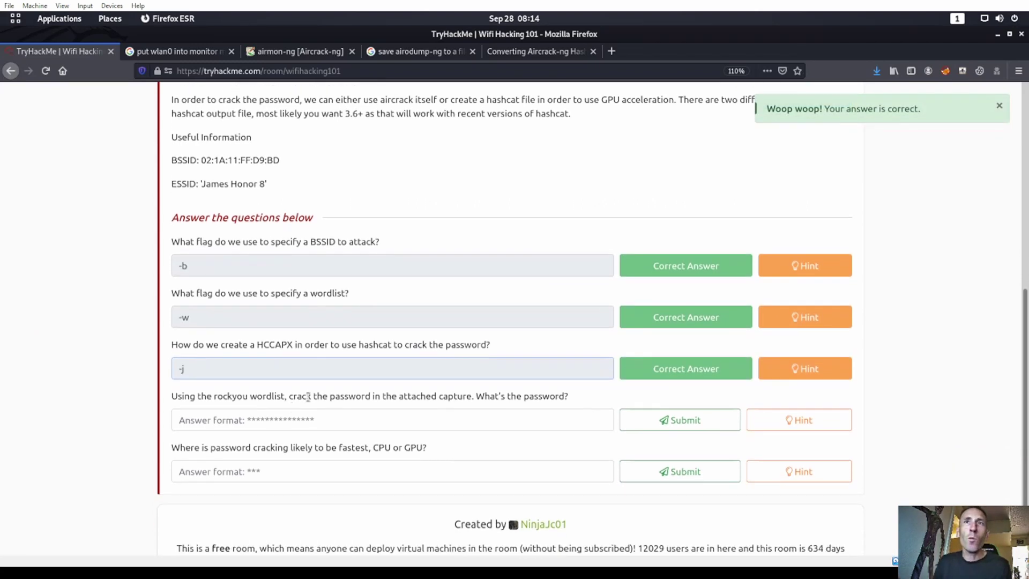
Return focus to the Terminator window
key(super)
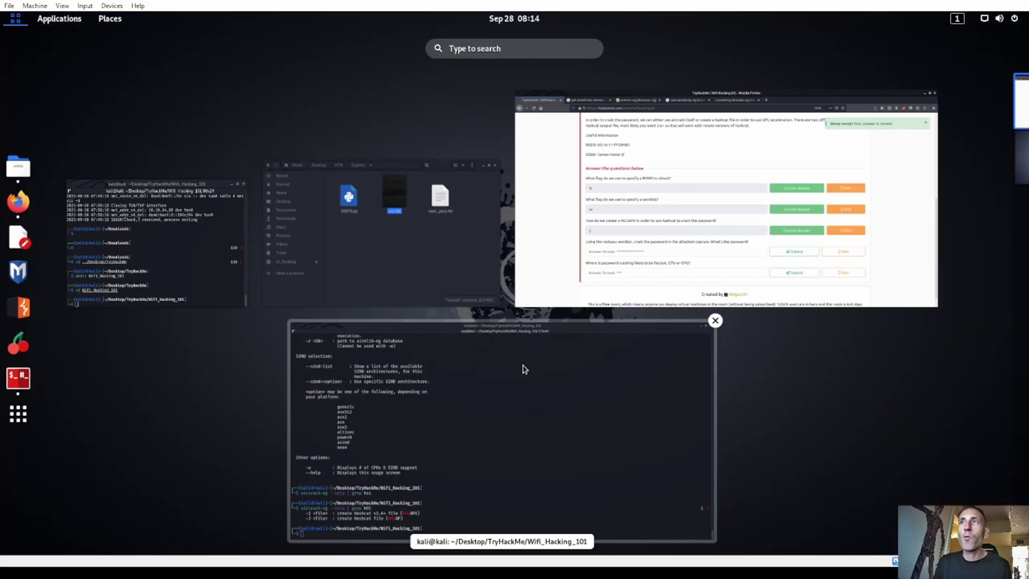
click(523, 354)
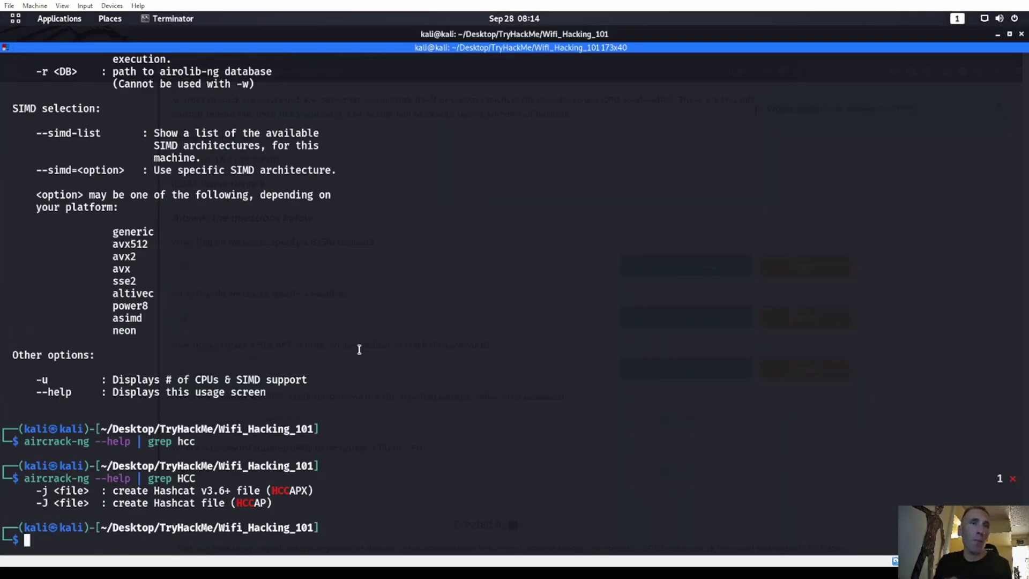
key(super)
click(523, 410)
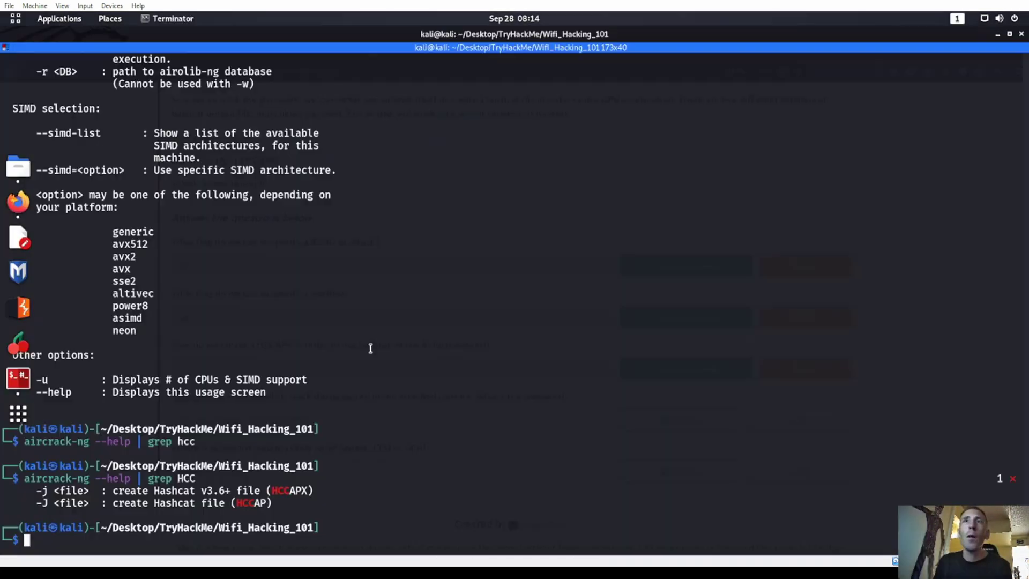
scroll(379, 316, up, 3)
scroll(378, 316, up, 5)
scroll(378, 316, up, 5)
scroll(379, 317, up, 4)
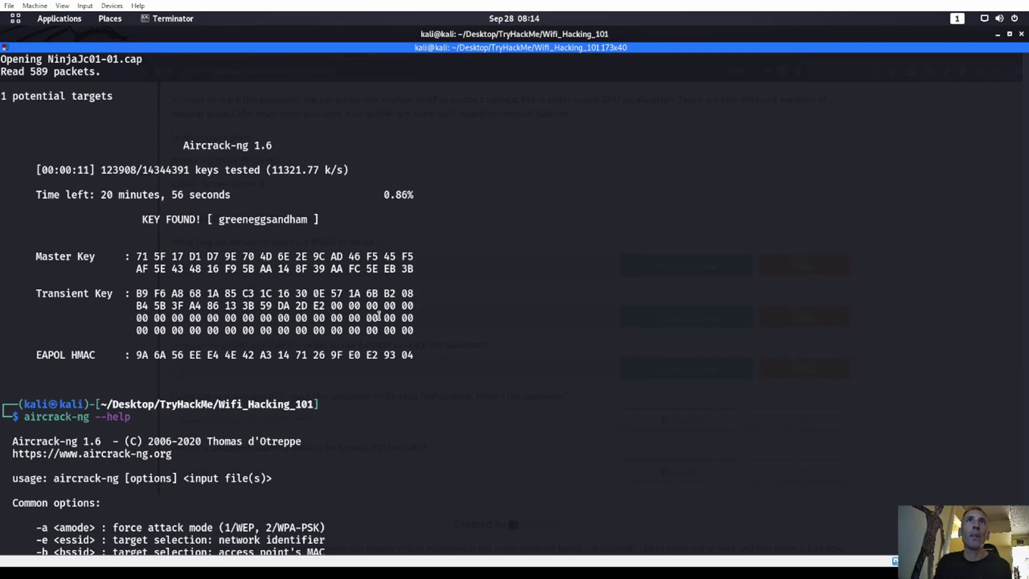
double_click(260, 220)
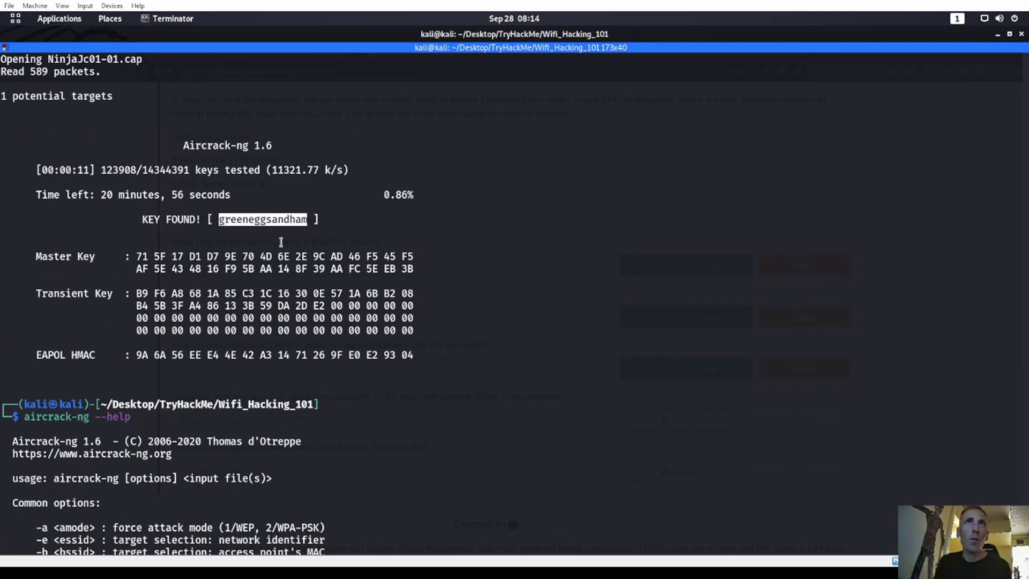
scroll(319, 305, down, 3)
scroll(319, 306, down, 3)
scroll(321, 311, up, 6)
Paste and submit greeneggsandham as the cracked password answer
key(super)
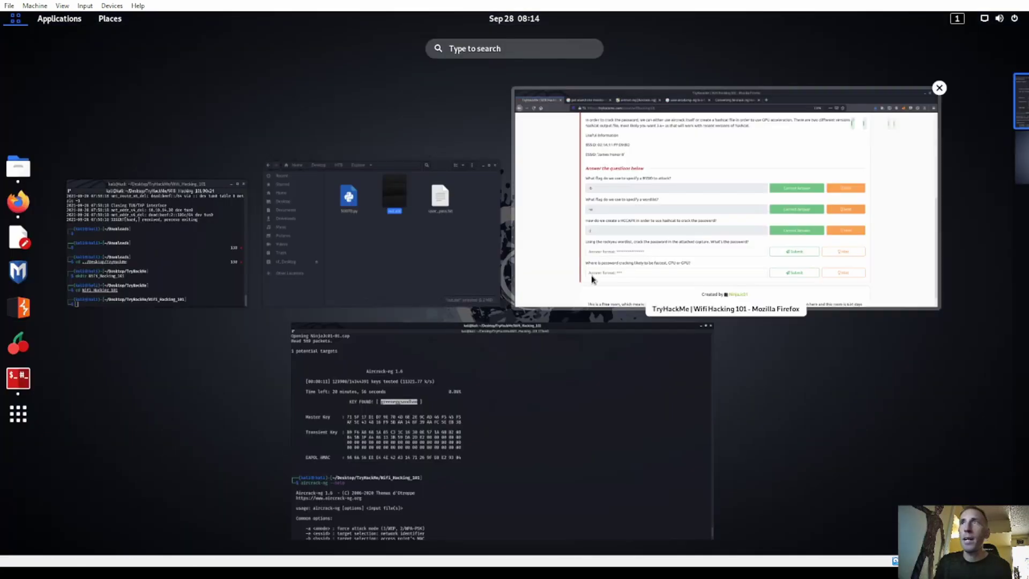
click(723, 201)
click(384, 420)
key(ctrl+v)
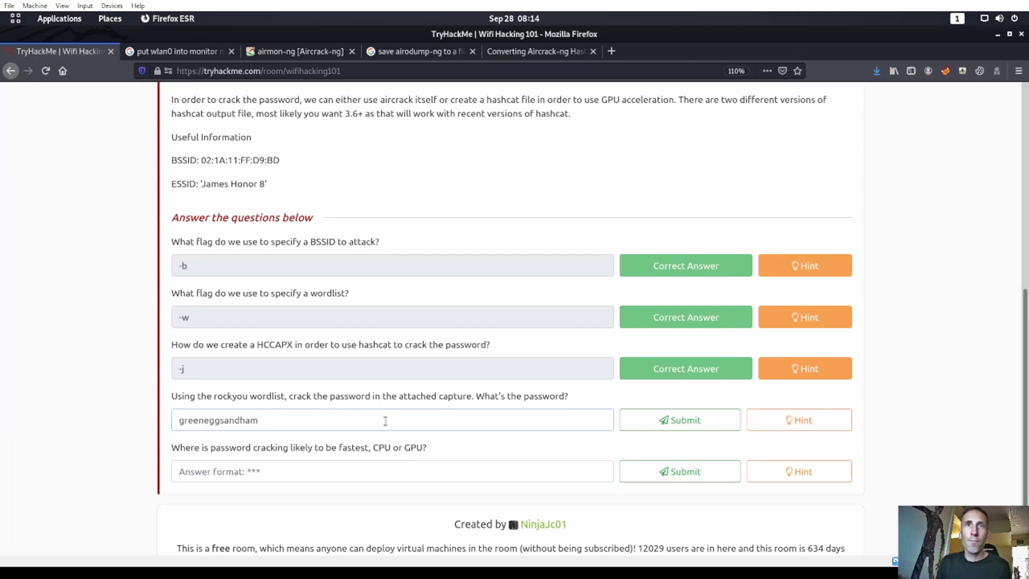
key(Return)
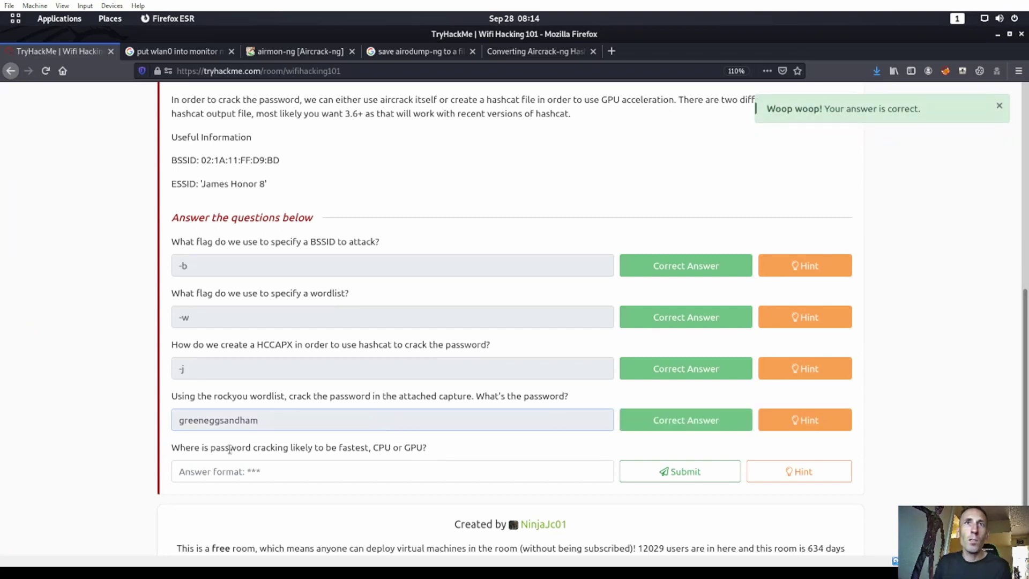
Submit GPU as the faster cracking option and dismiss the congratulations dialog
click(374, 471)
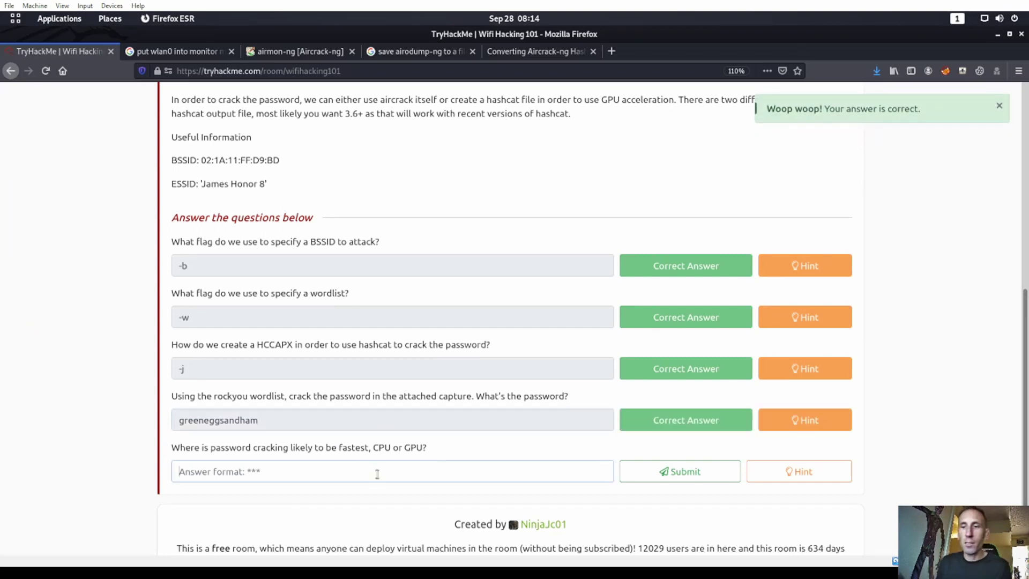
text(GPU)
key(Return)
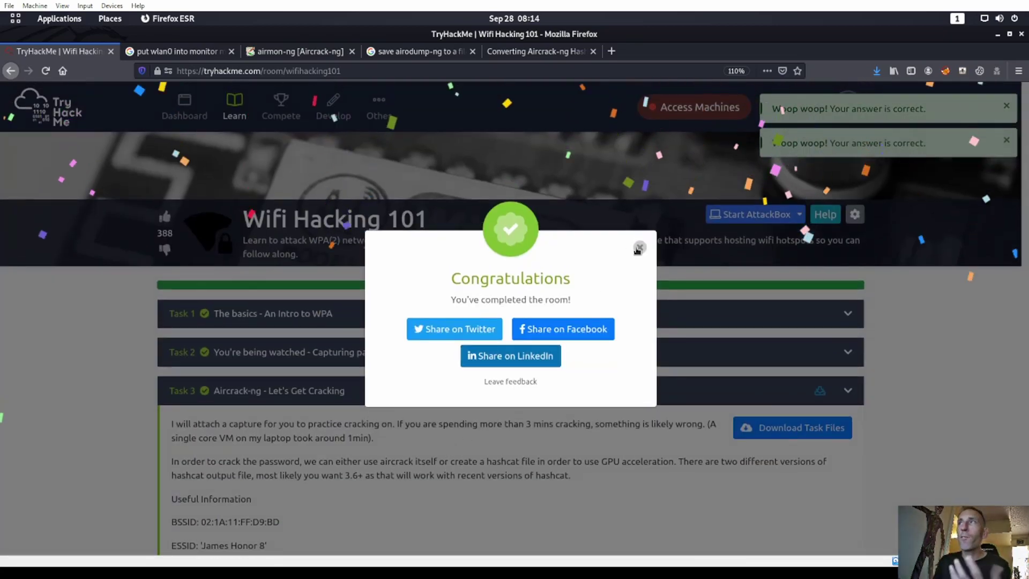
click(639, 249)
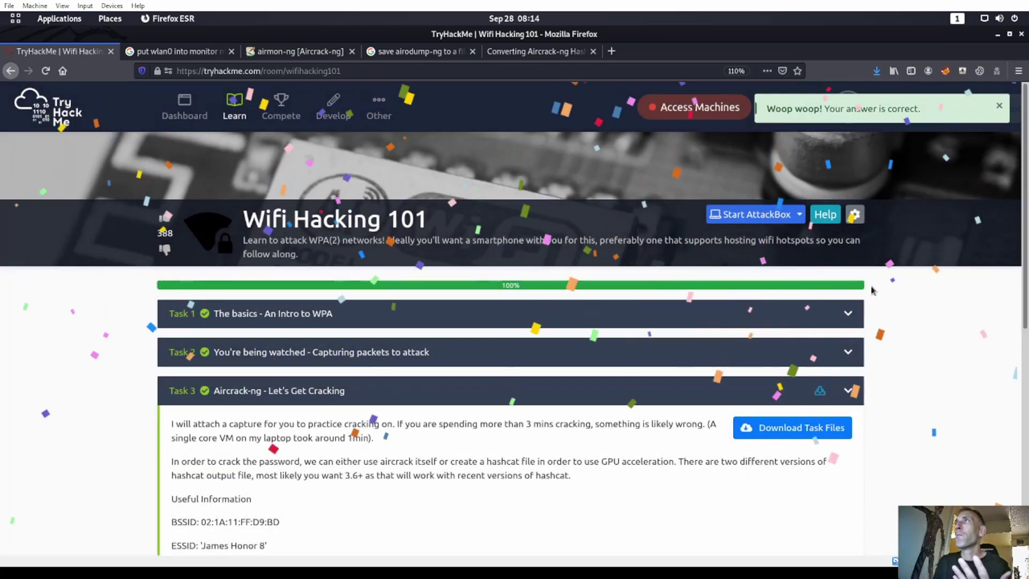